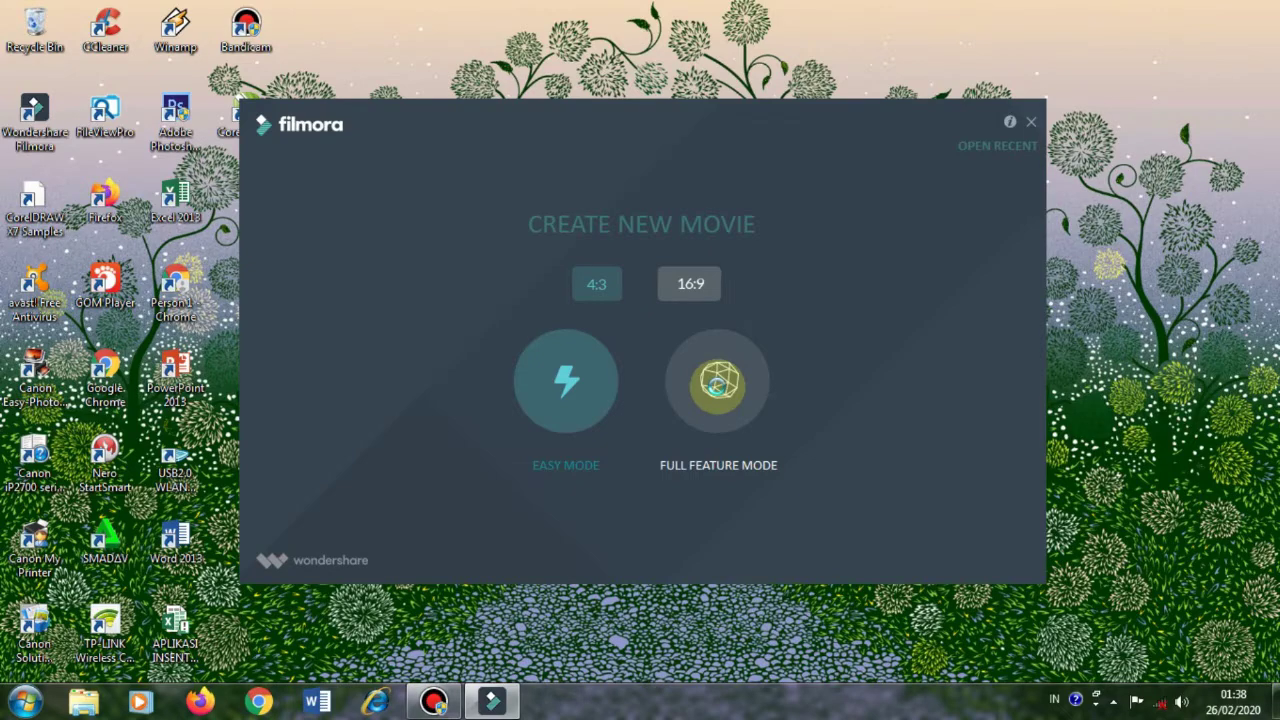
Step: Start a new 16:9 movie project in Full Feature Mode
left_click(716, 387)
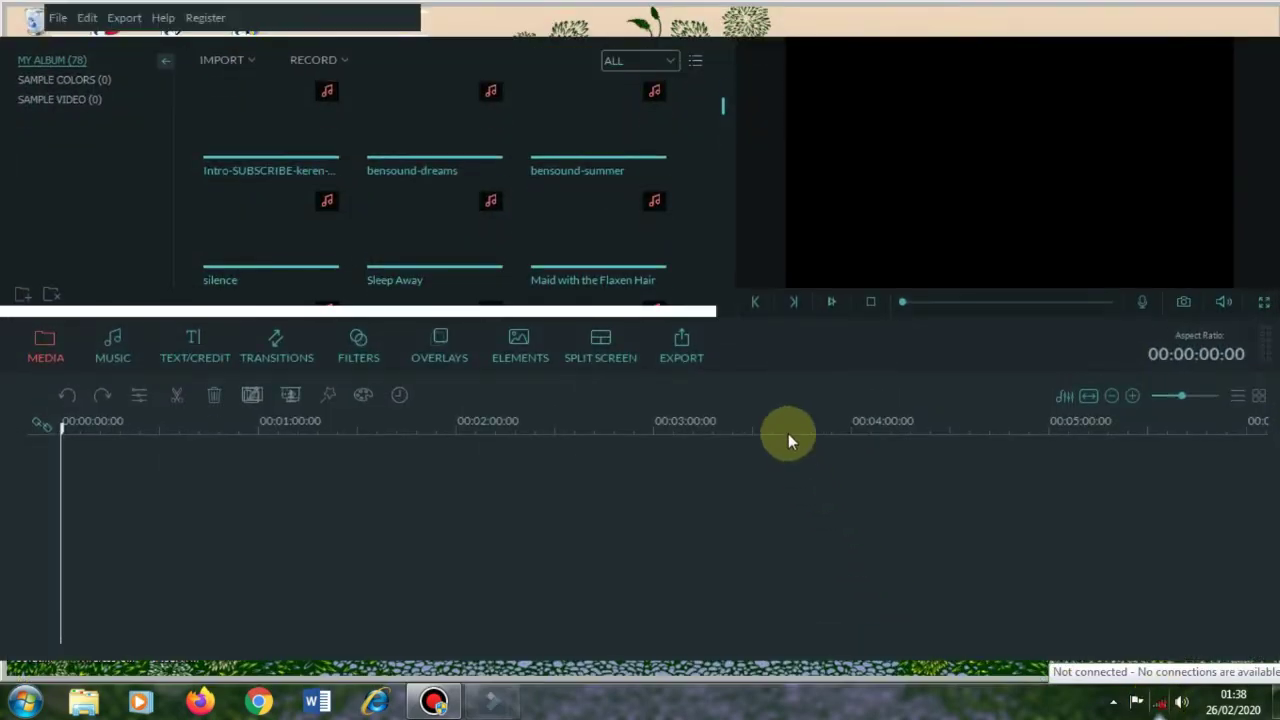
Step: Preview the "opening n 2" video from the album, including in full screen, and return to the editor
mouse_move(715, 298)
left_mouse_down()
mouse_move(719, 262)
mouse_move(719, 280)
left_mouse_up()
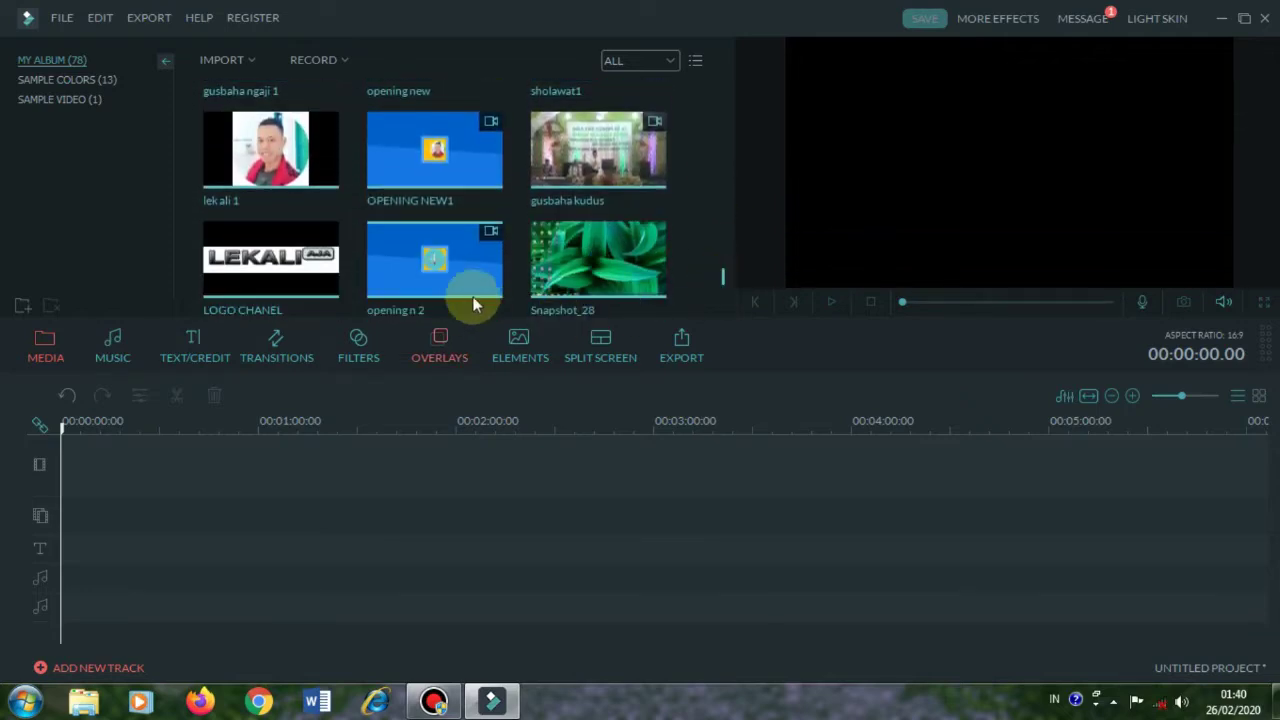
left_click(453, 280)
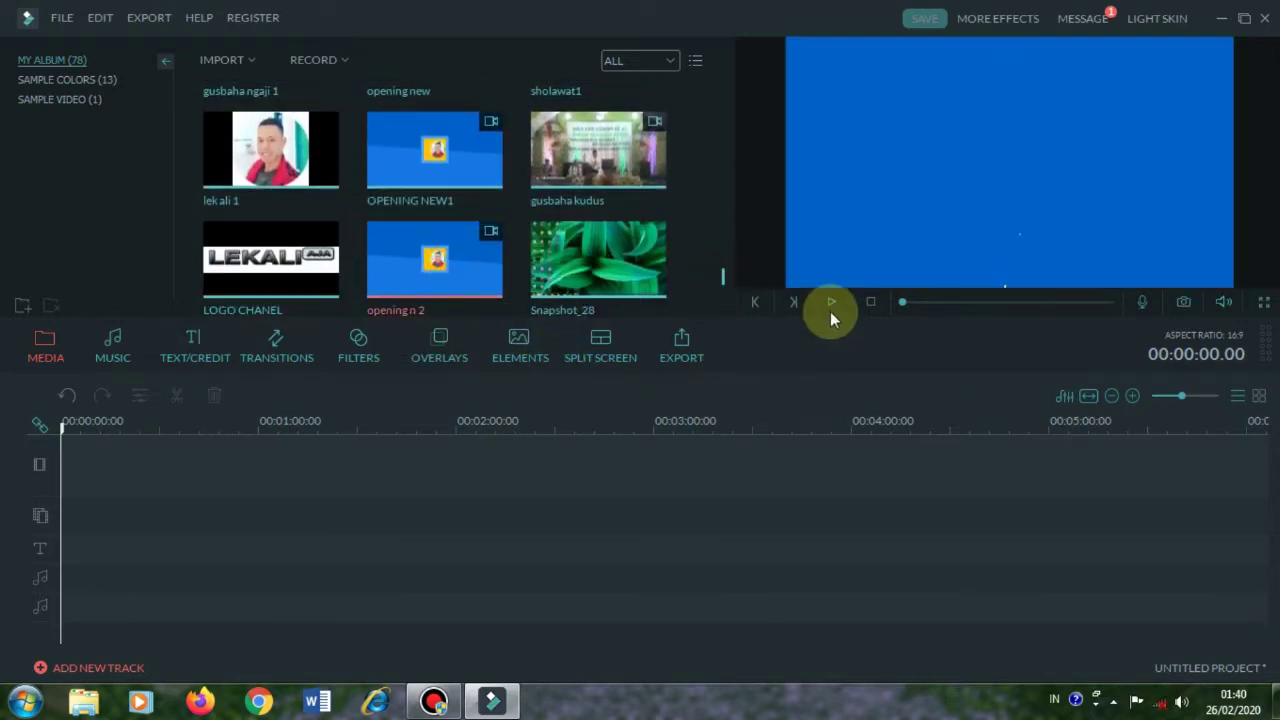
left_click(832, 301)
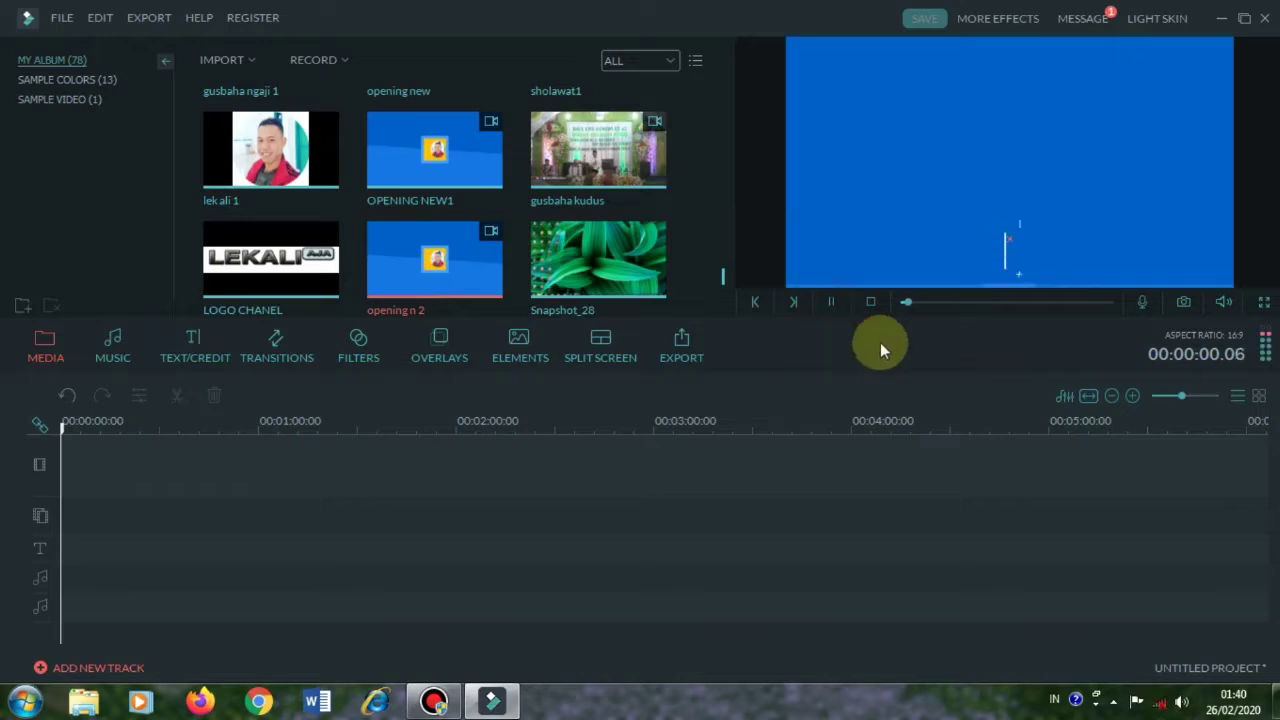
left_click(1265, 302)
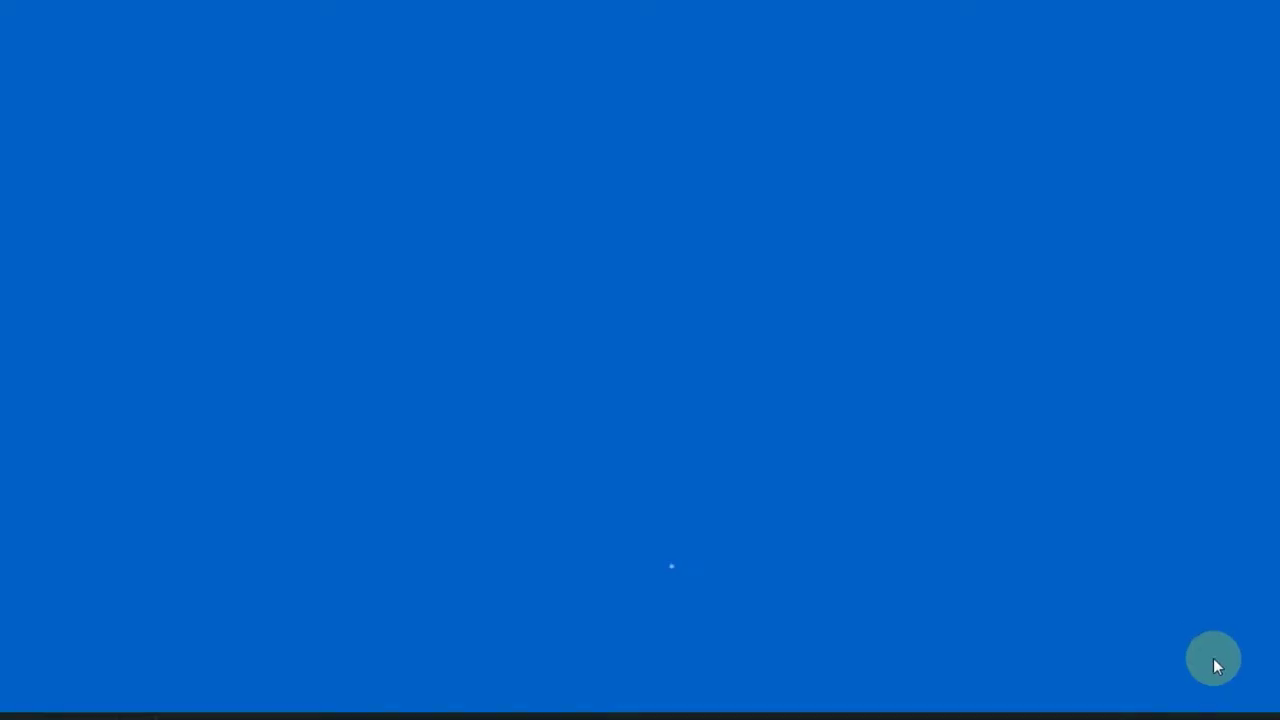
left_click(1262, 658)
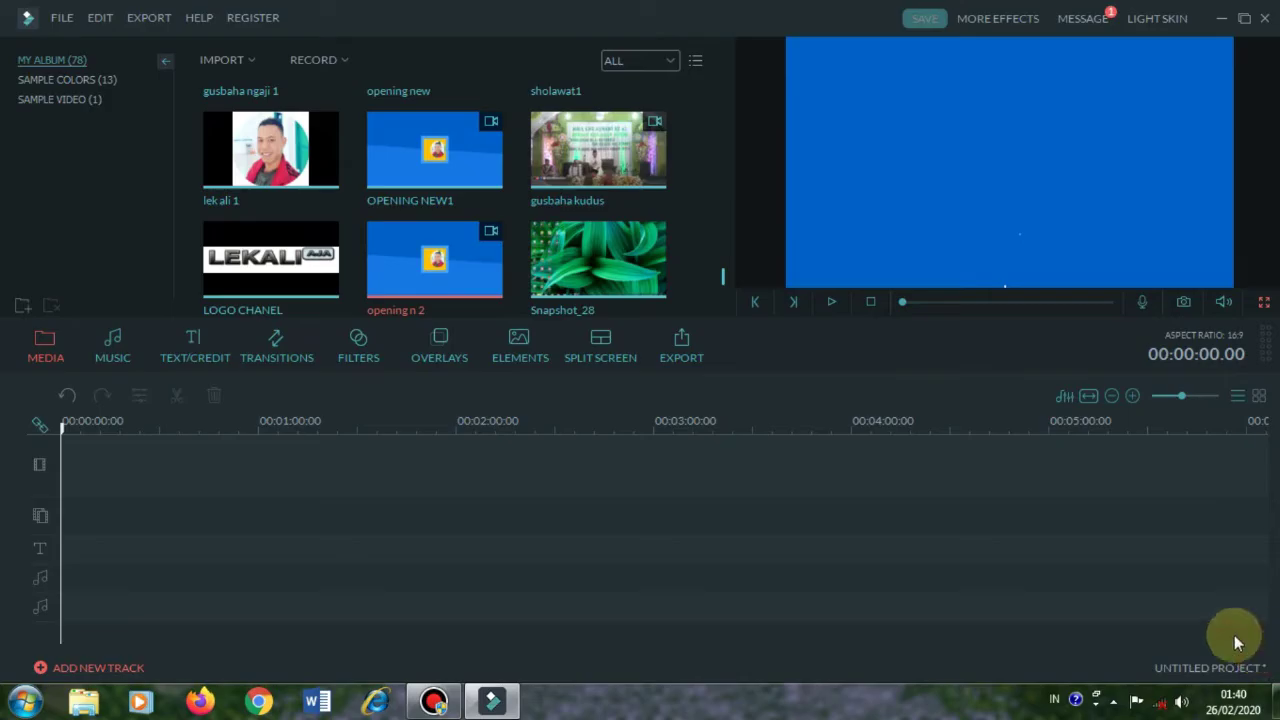
Step: Import the file "Video Intro template - Logo animation - After Effects Template" from the "t utorial" folder in the Videos library
left_click(229, 61)
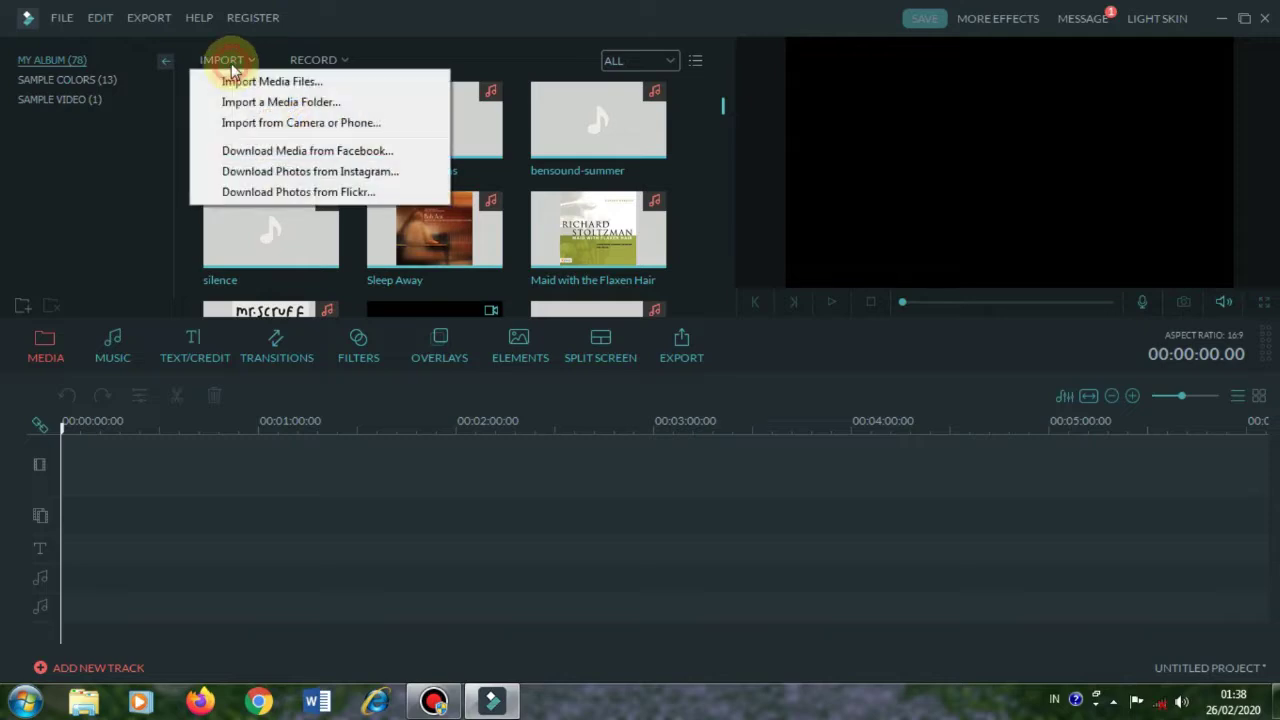
left_click(233, 83)
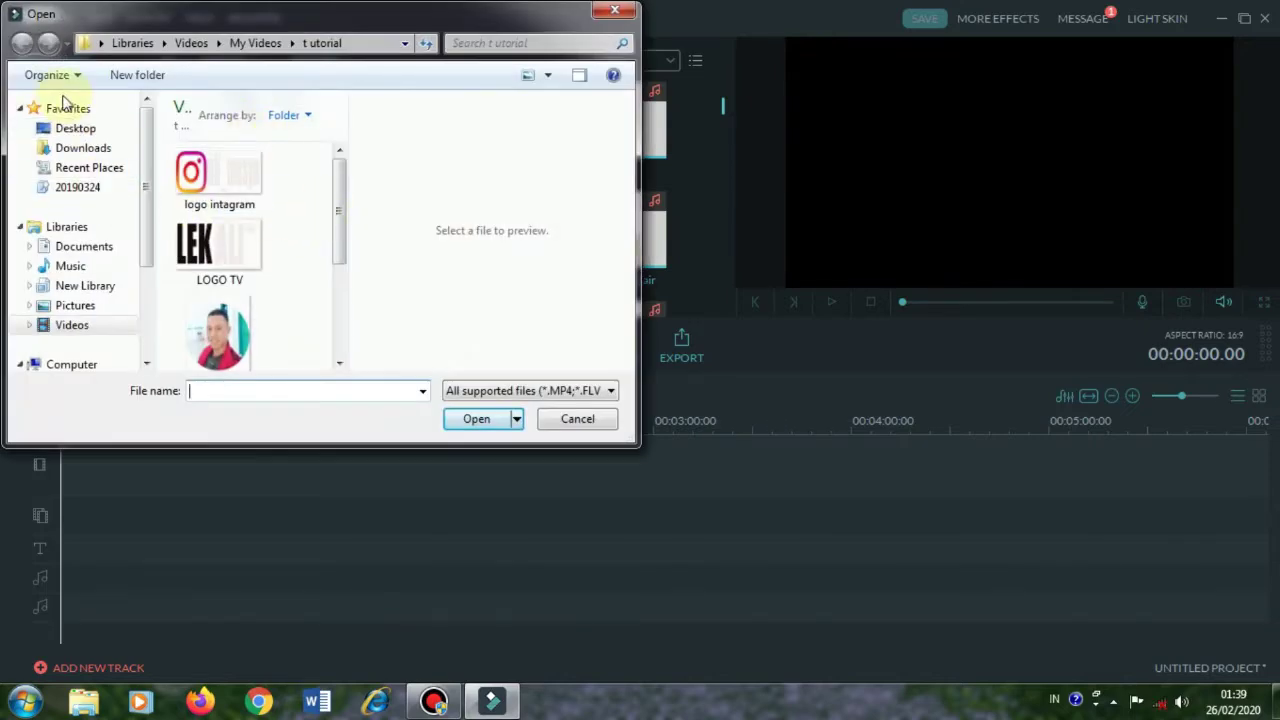
left_click(96, 325)
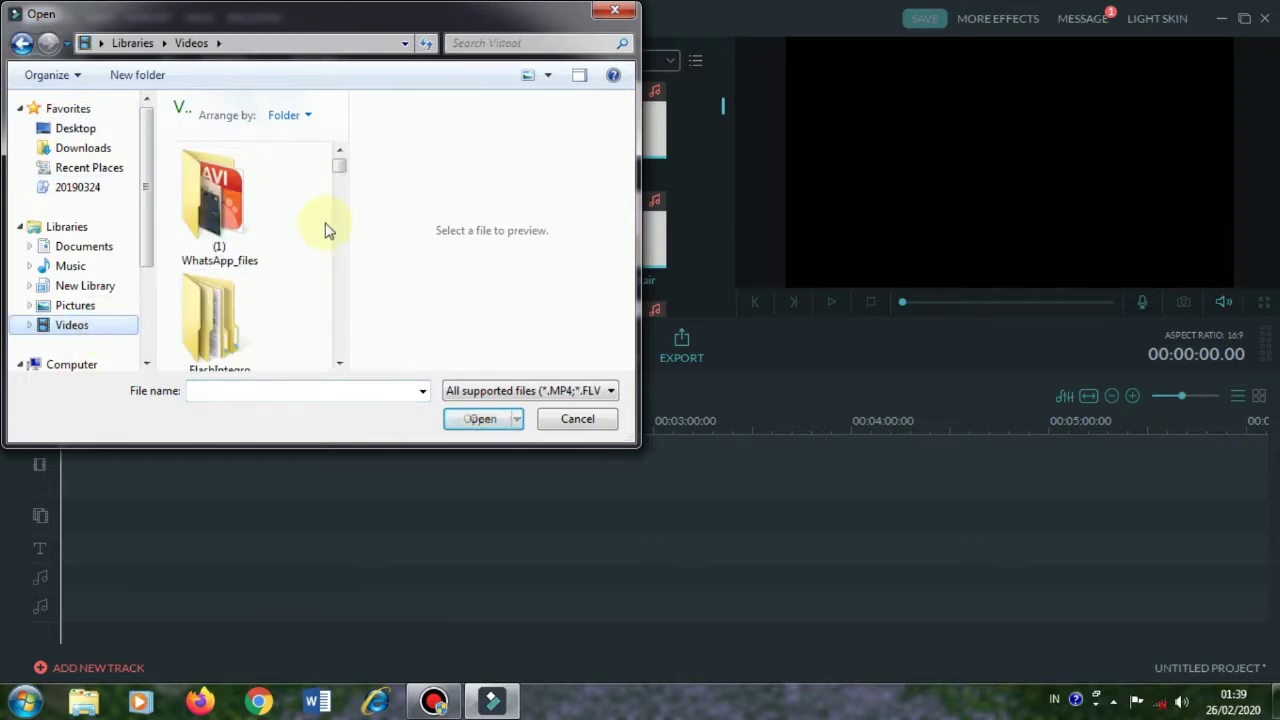
left_click(340, 180)
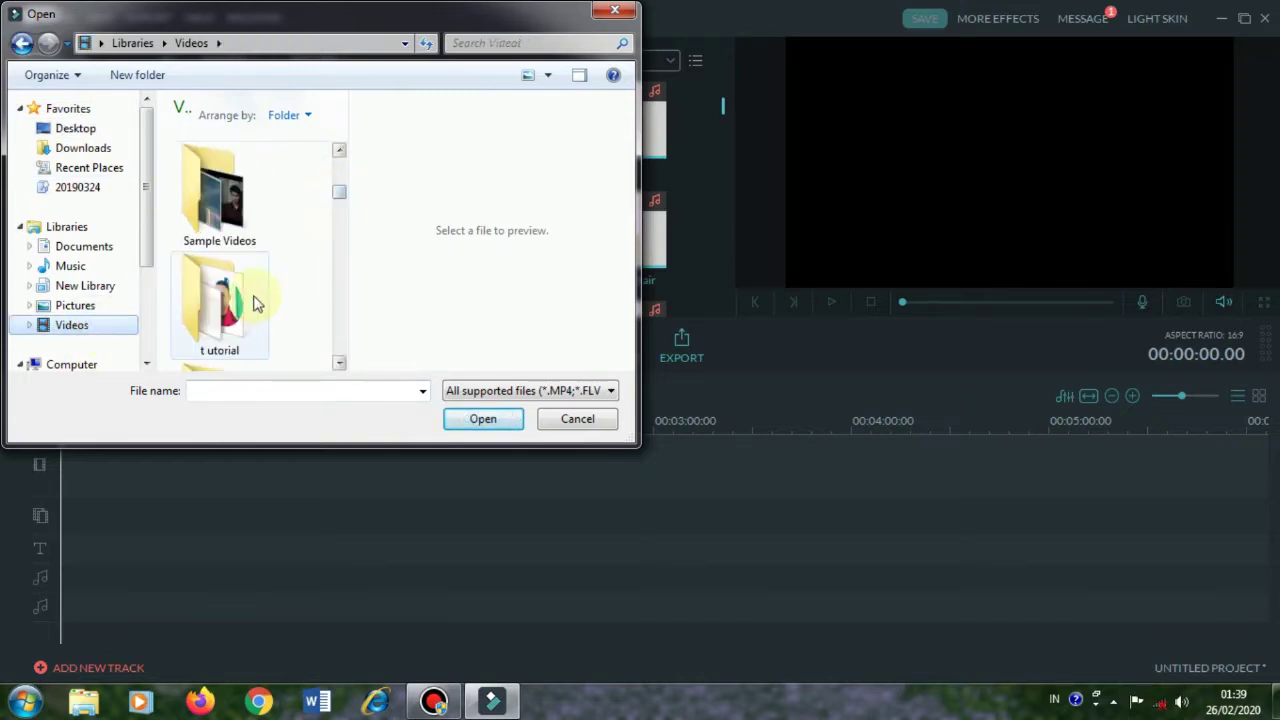
left_click(220, 312)
double_click(220, 312)
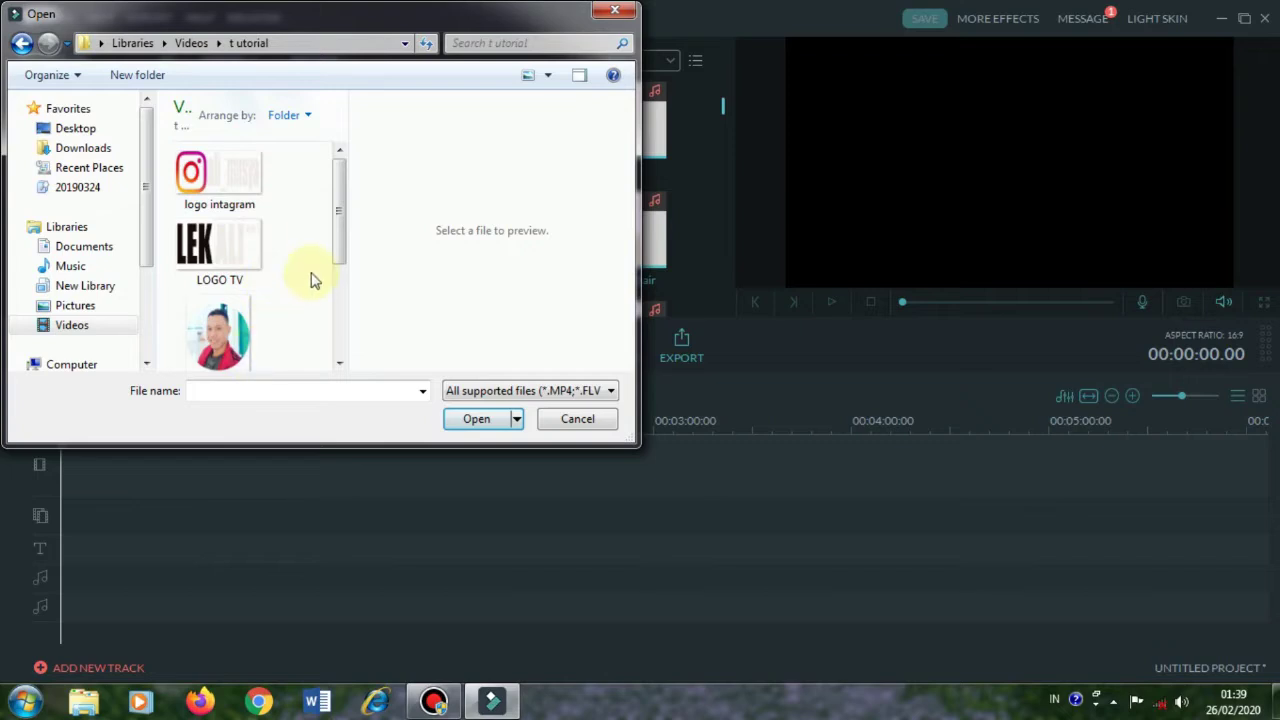
left_click_drag(337, 251, 339, 346)
left_click(219, 235)
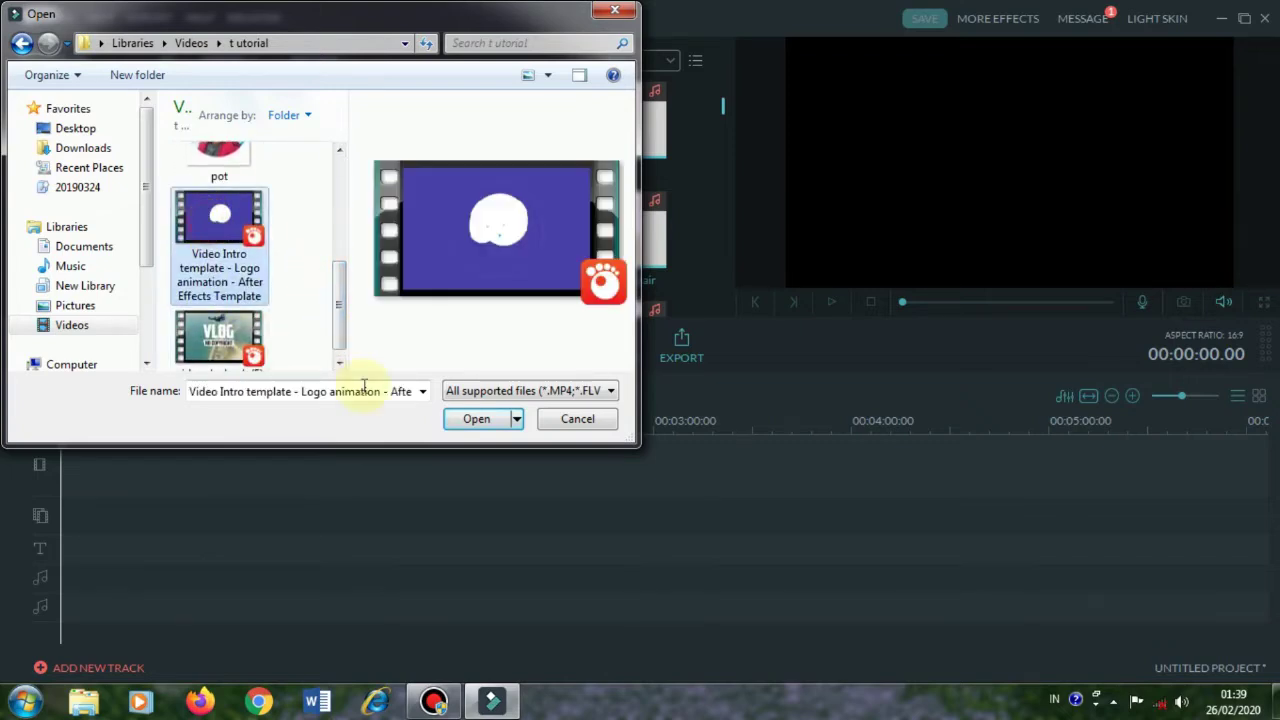
left_click(477, 420)
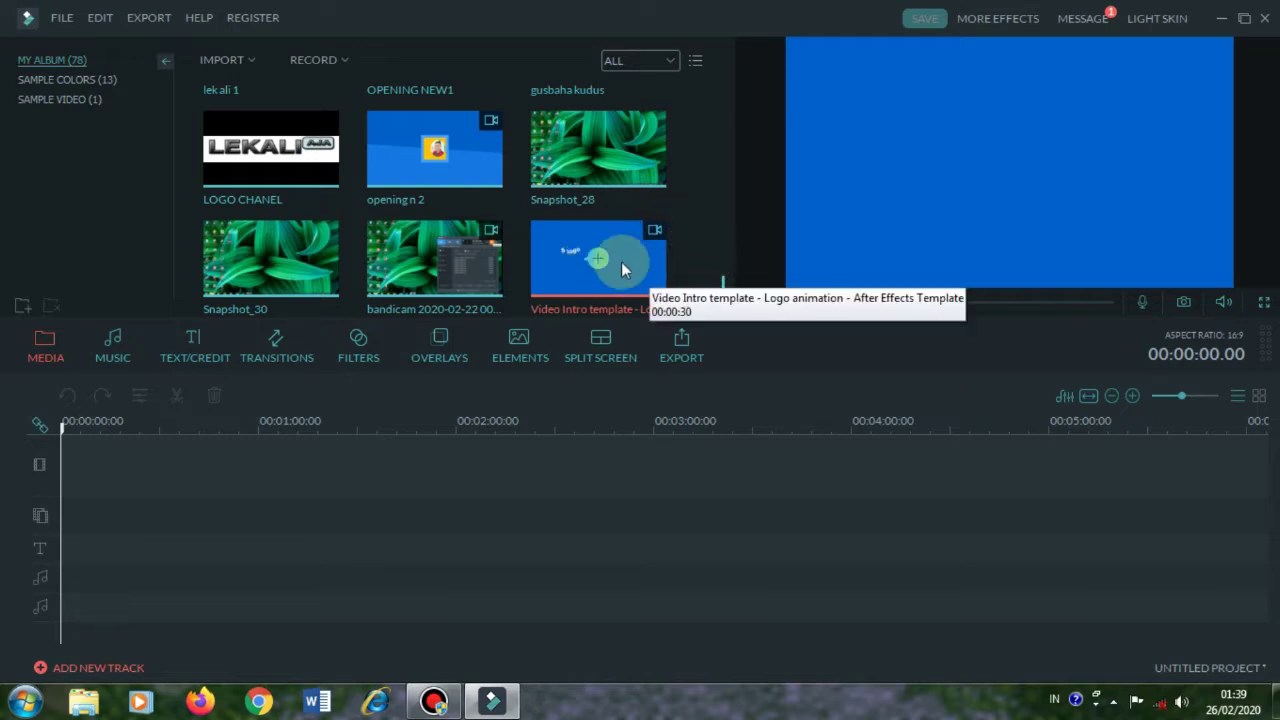
Step: Add the Video Intro template clip to the video track and delete the short extra clip in front of it
mouse_move(717, 280)
left_mouse_down()
mouse_move(718, 263)
mouse_move(719, 304)
left_mouse_up()
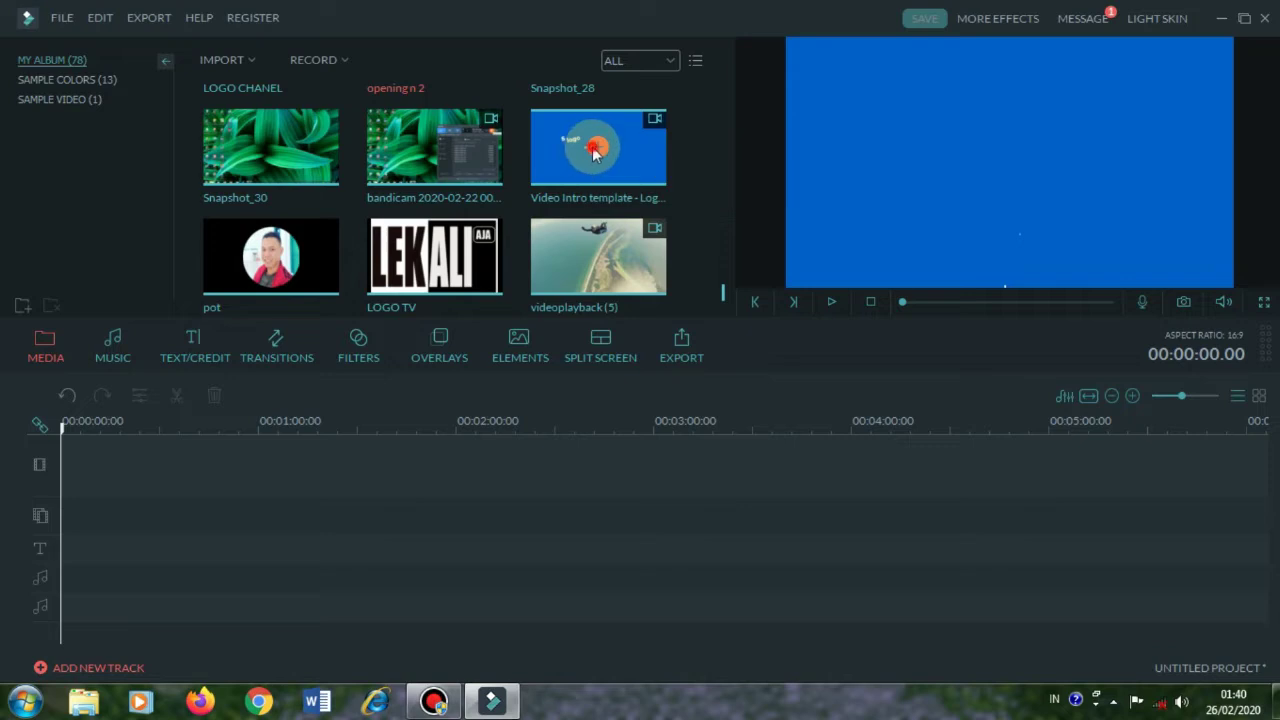
left_click_drag(549, 197, 120, 480)
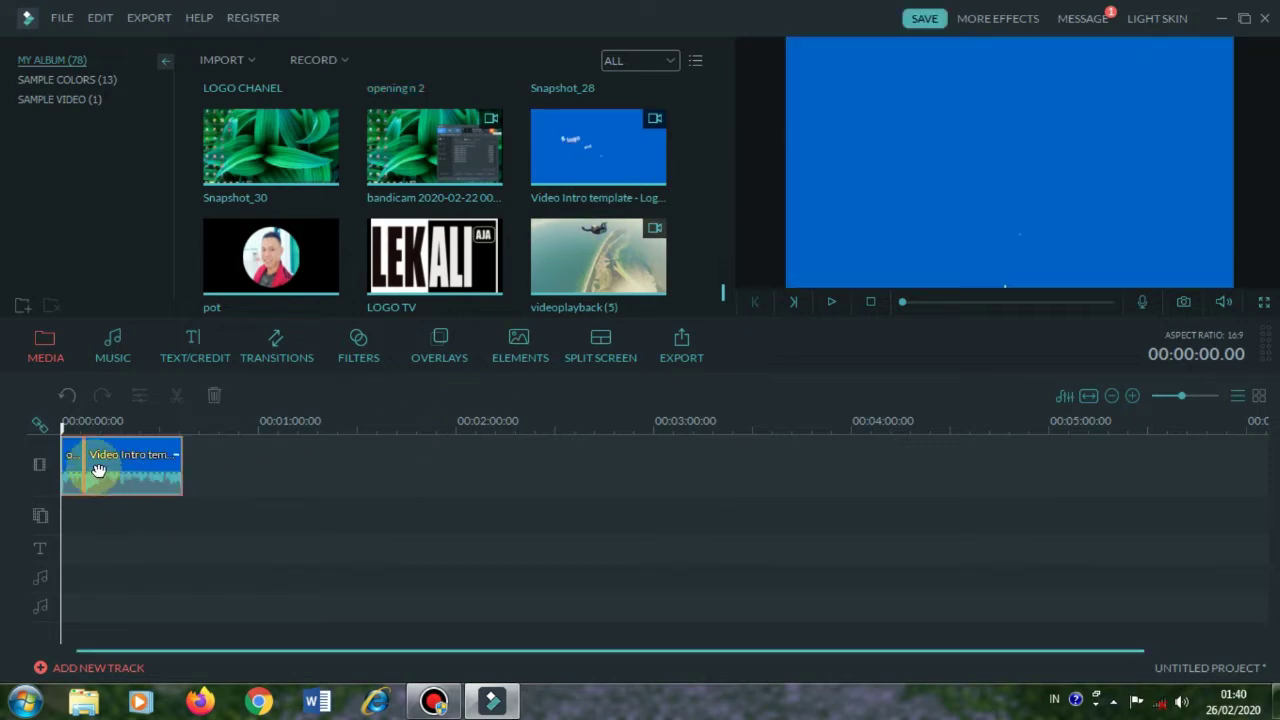
mouse_move(62, 428)
left_mouse_down()
mouse_move(94, 428)
mouse_move(63, 428)
mouse_move(76, 428)
left_mouse_up()
right_click(77, 460)
left_click(80, 449)
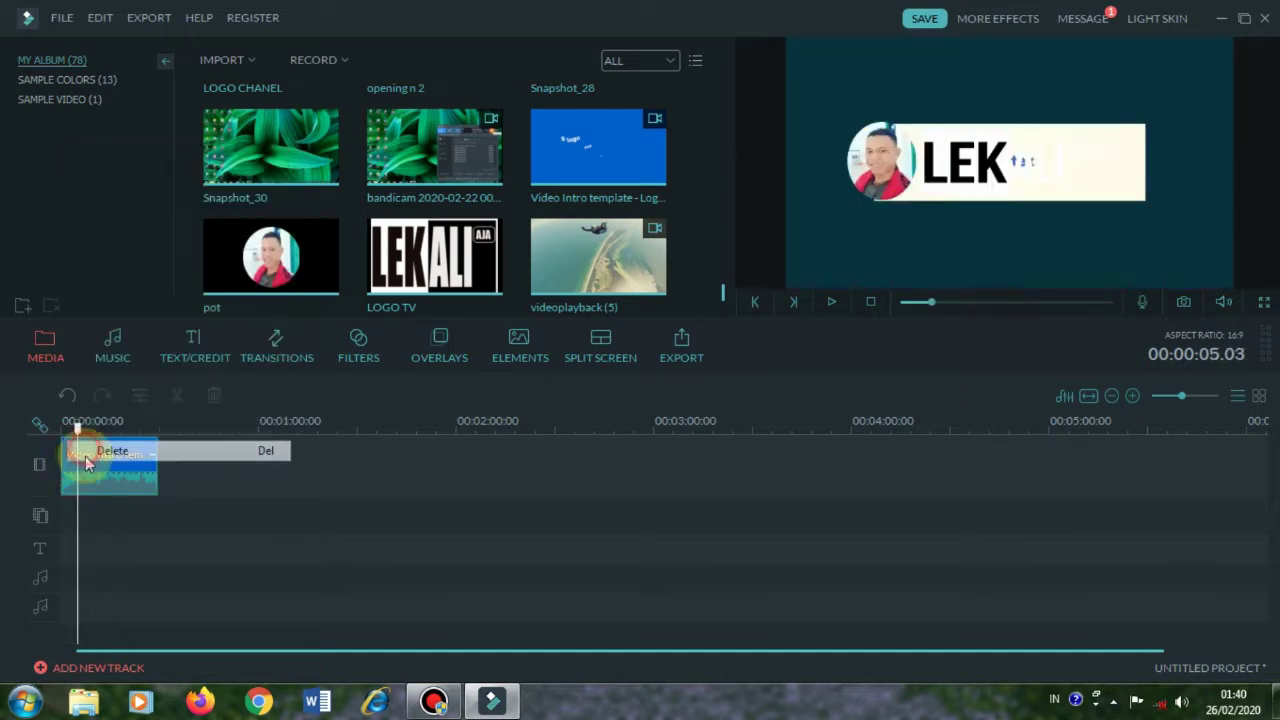
Step: Split the intro template clip at 00:00:08.00 and delete the part before the cut
mouse_move(78, 430)
left_mouse_down()
mouse_move(29, 429)
mouse_move(95, 443)
left_mouse_up()
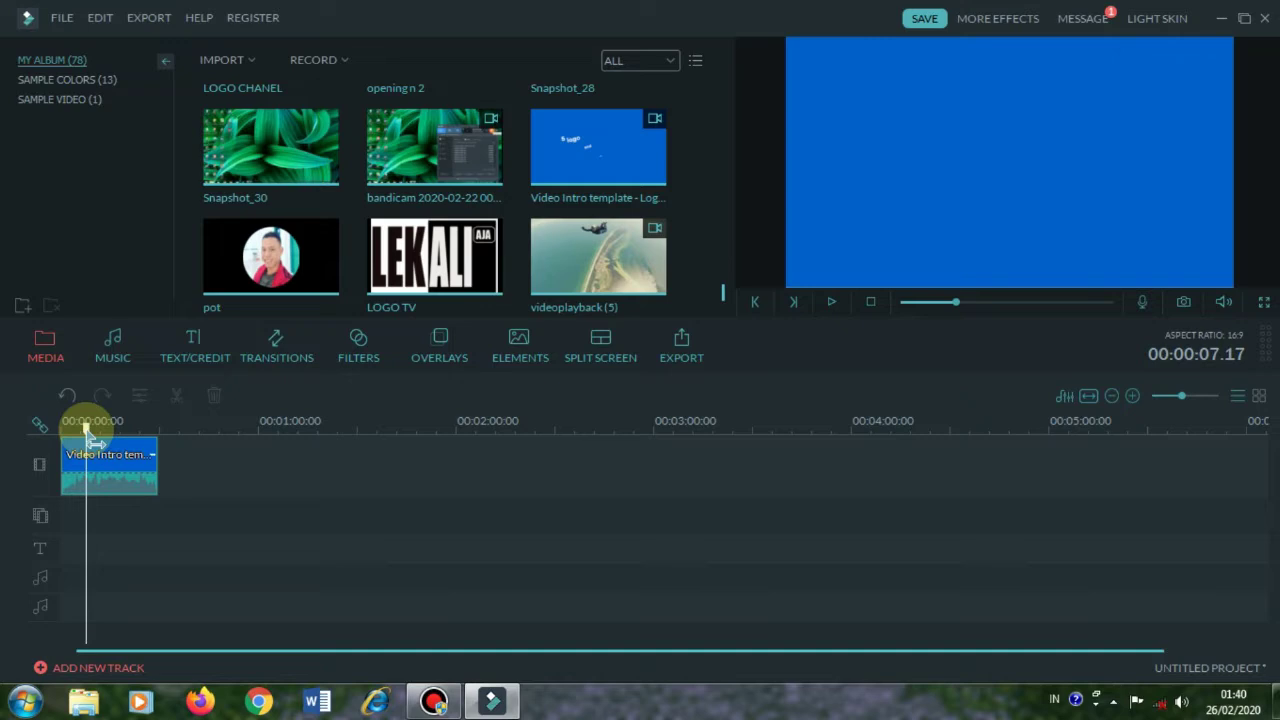
left_click_drag(95, 443, 86, 429)
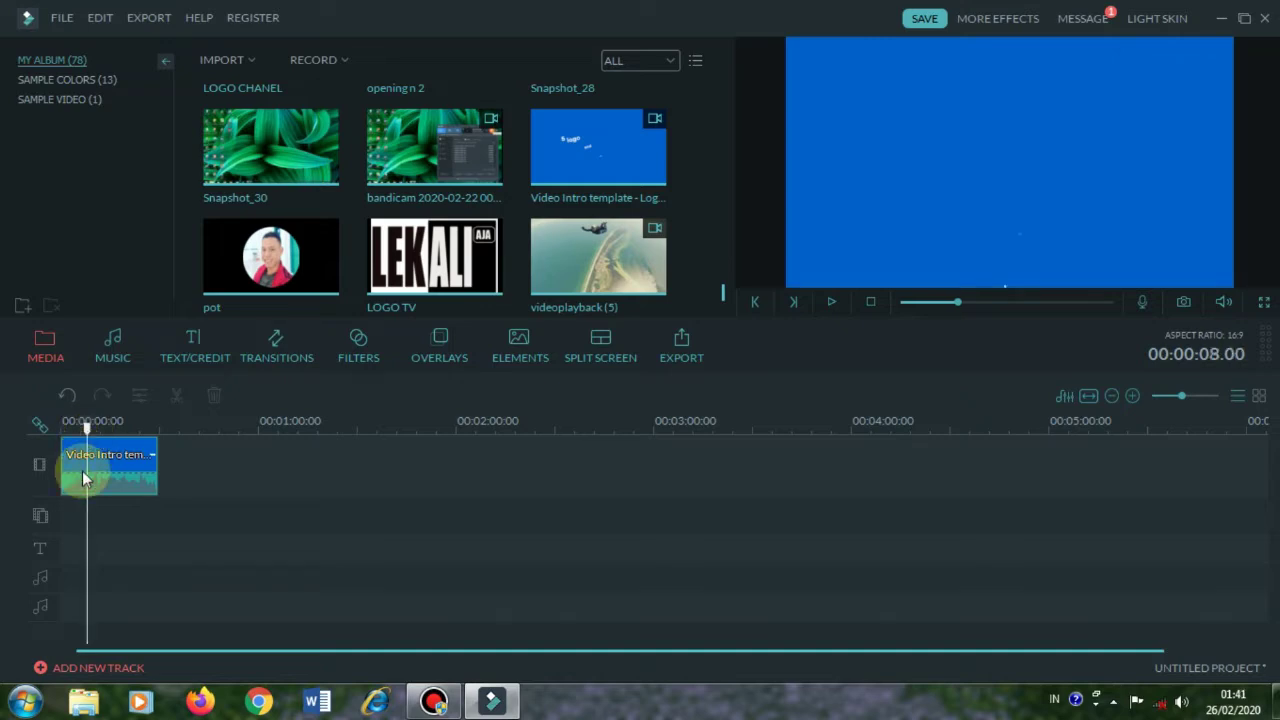
left_click(140, 477)
left_click(176, 395)
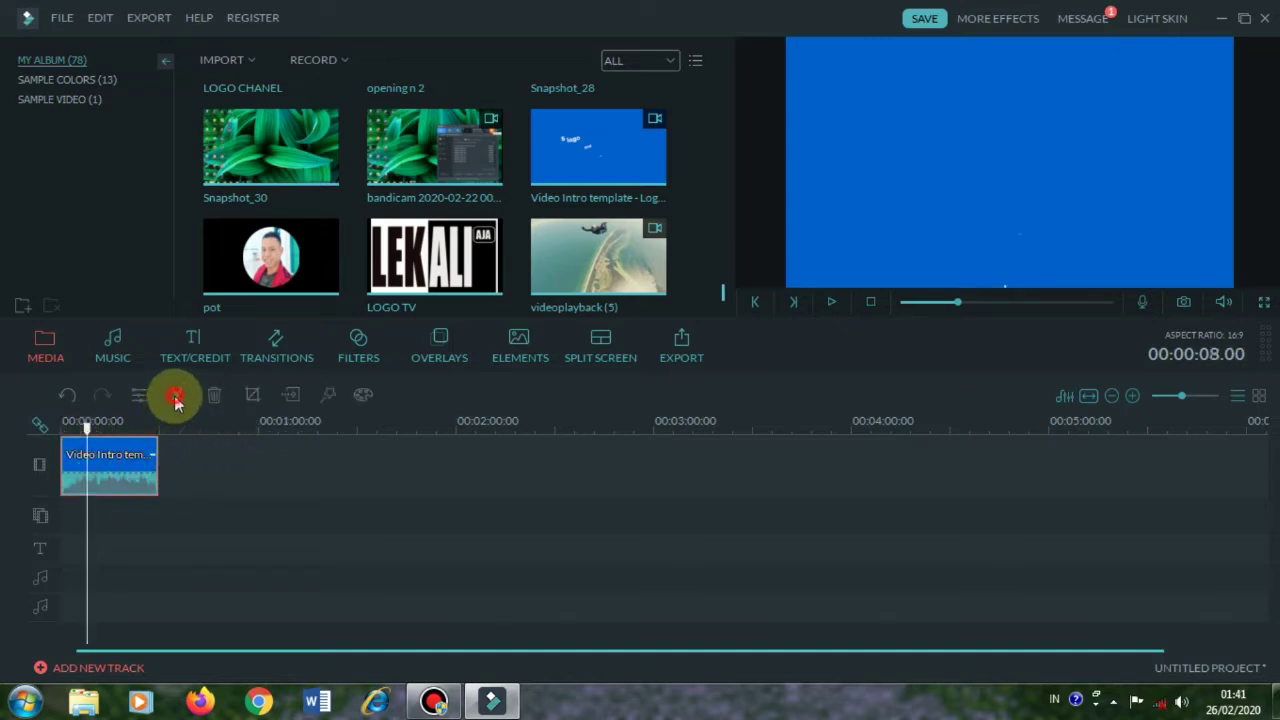
left_click(72, 477)
right_click(72, 477)
left_click(86, 459)
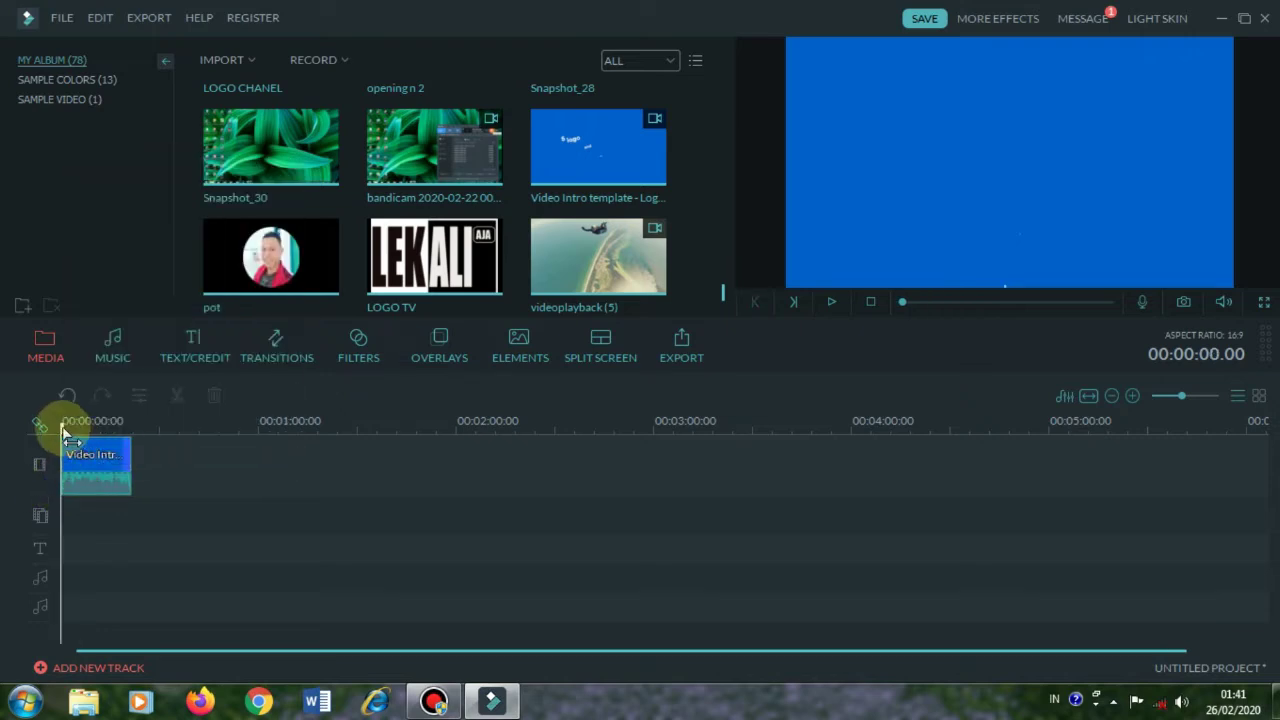
Step: Split the remaining intro clip at 00:00:07.03 and delete the part after the cut
left_click_drag(66, 441, 90, 440)
left_click(92, 464)
left_click(177, 396)
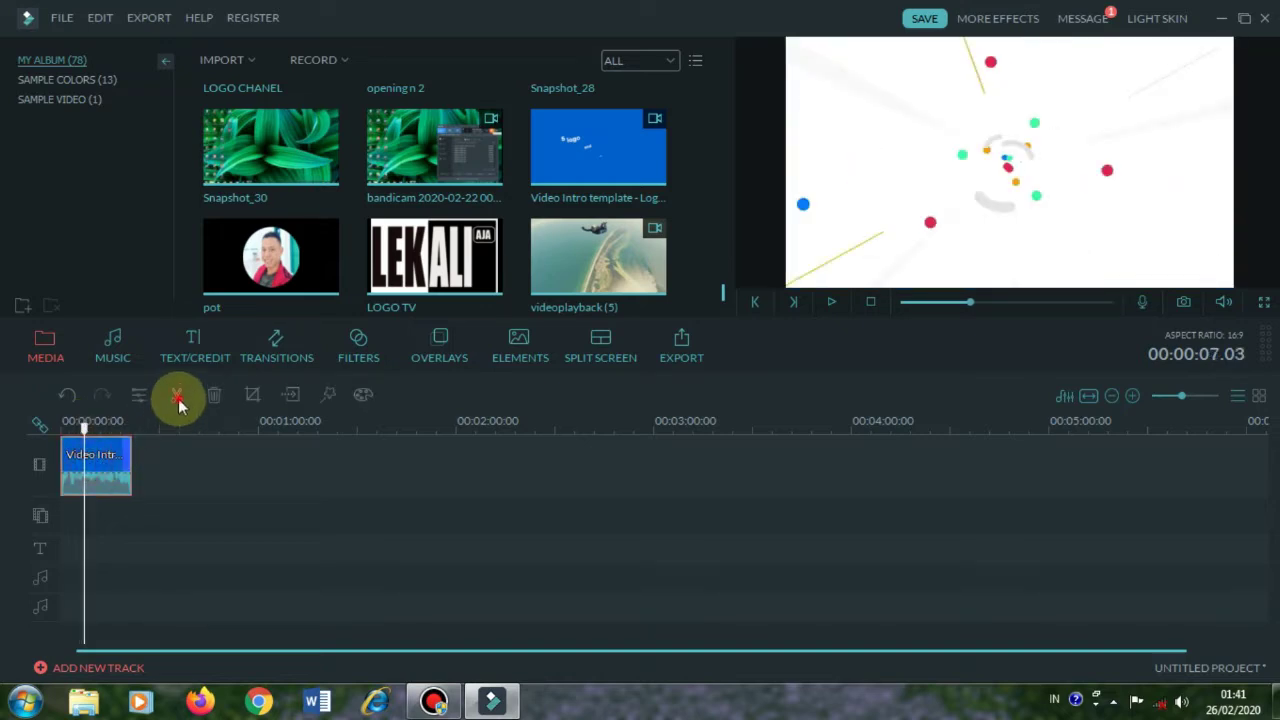
left_click(102, 486)
right_click(102, 484)
left_click(120, 473)
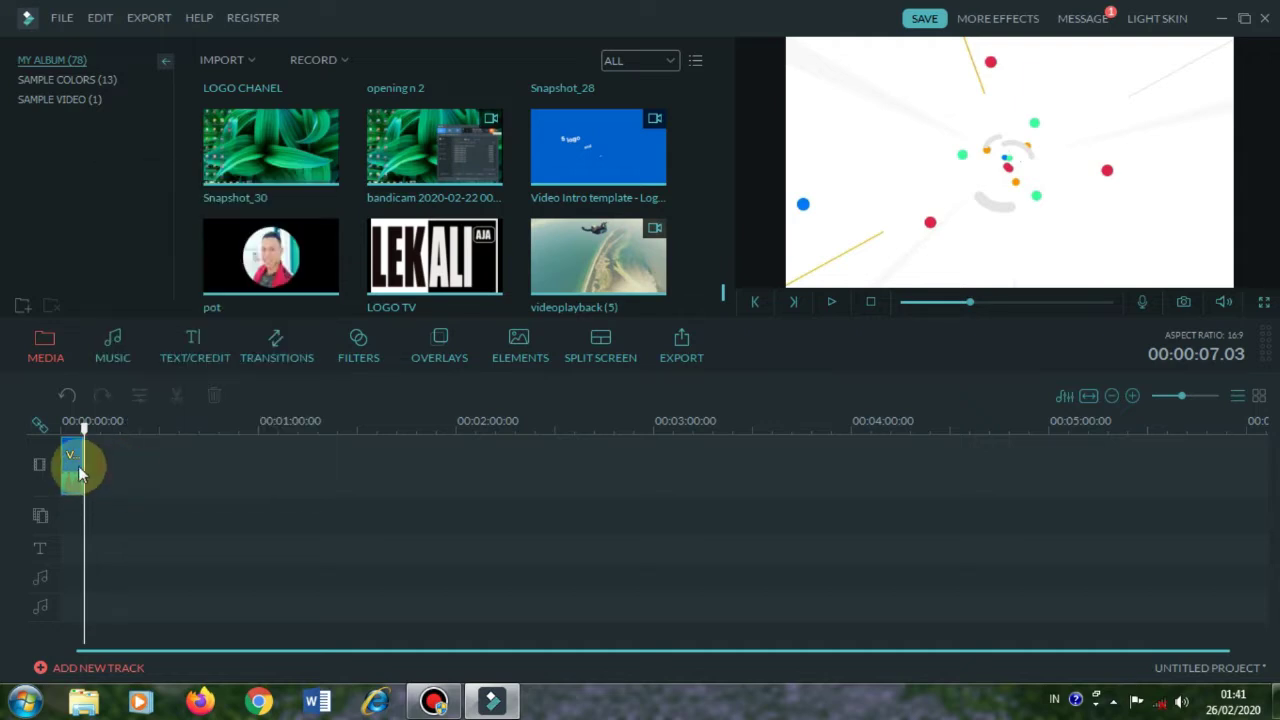
Step: Lower the trimmed intro clip's audio volume to 24 and apply the setting
double_click(77, 468)
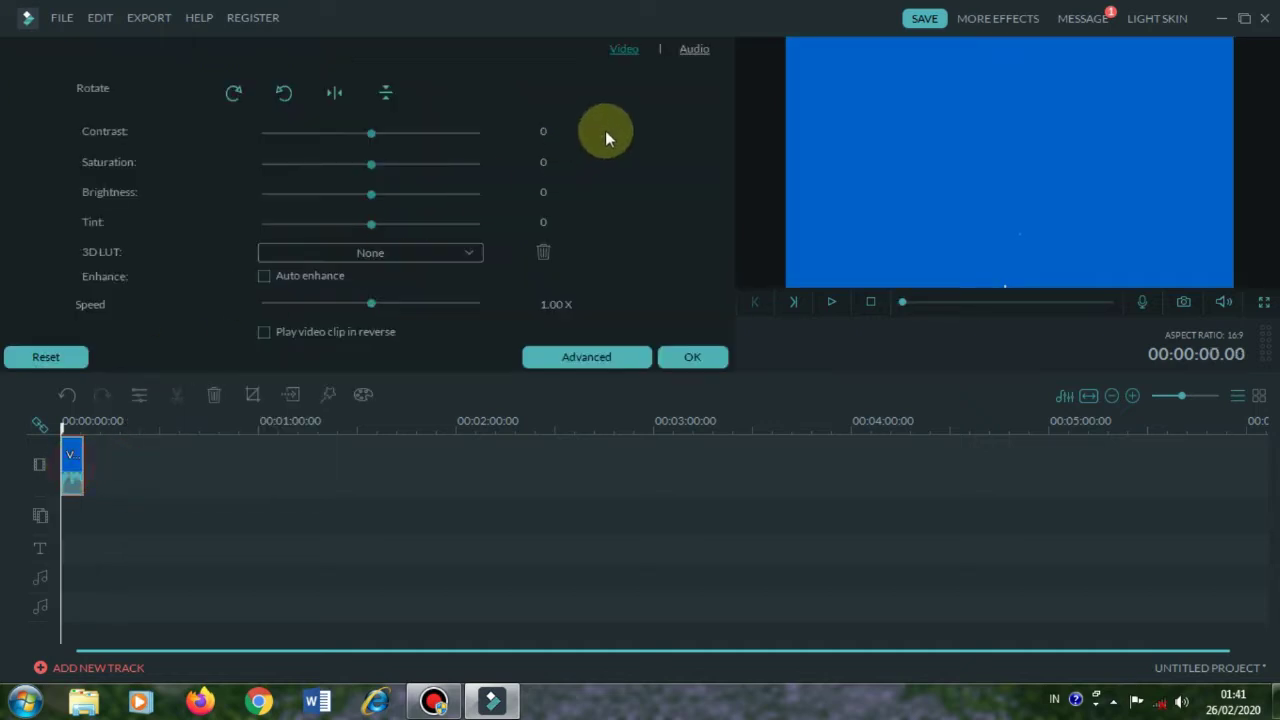
left_click(686, 52)
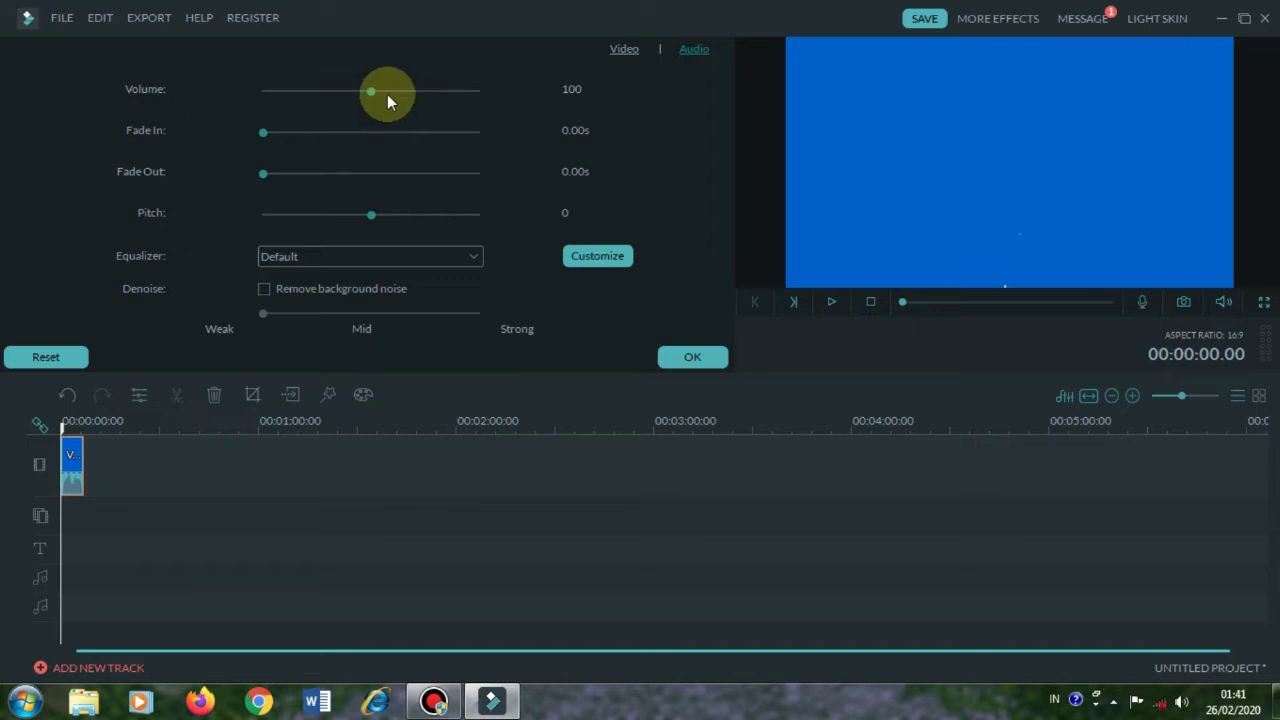
left_click_drag(369, 91, 289, 92)
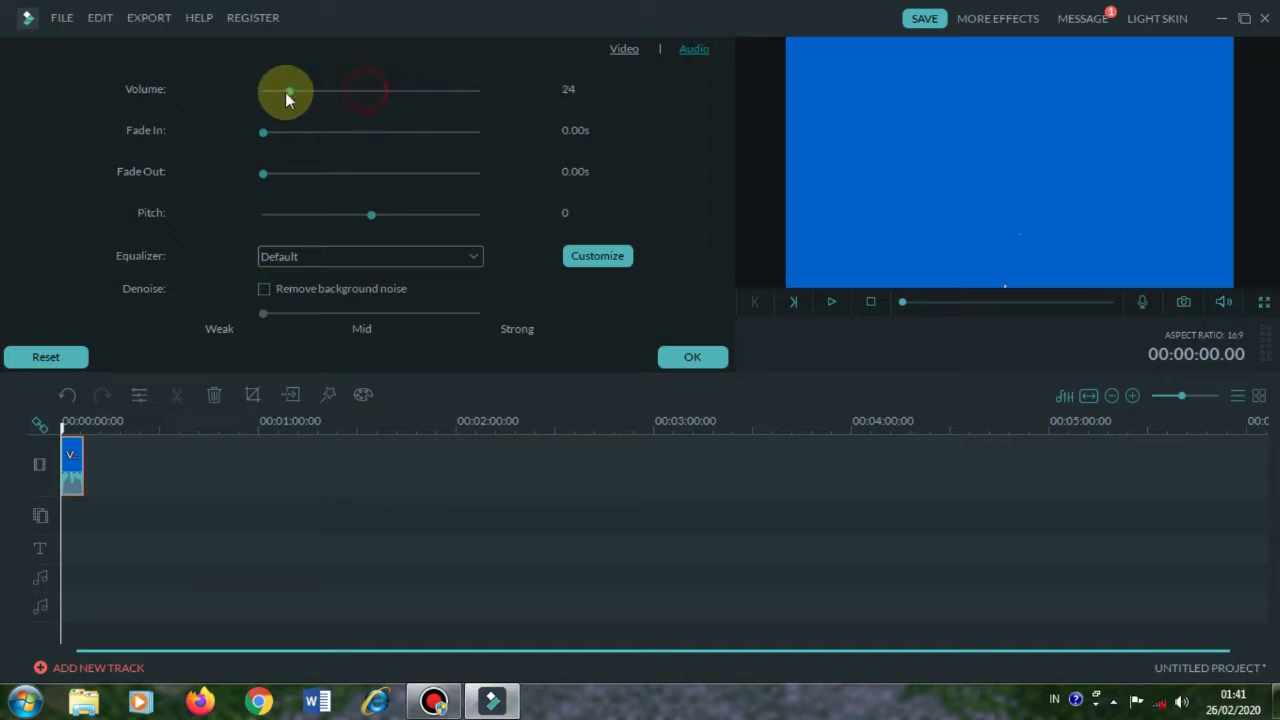
left_click(685, 362)
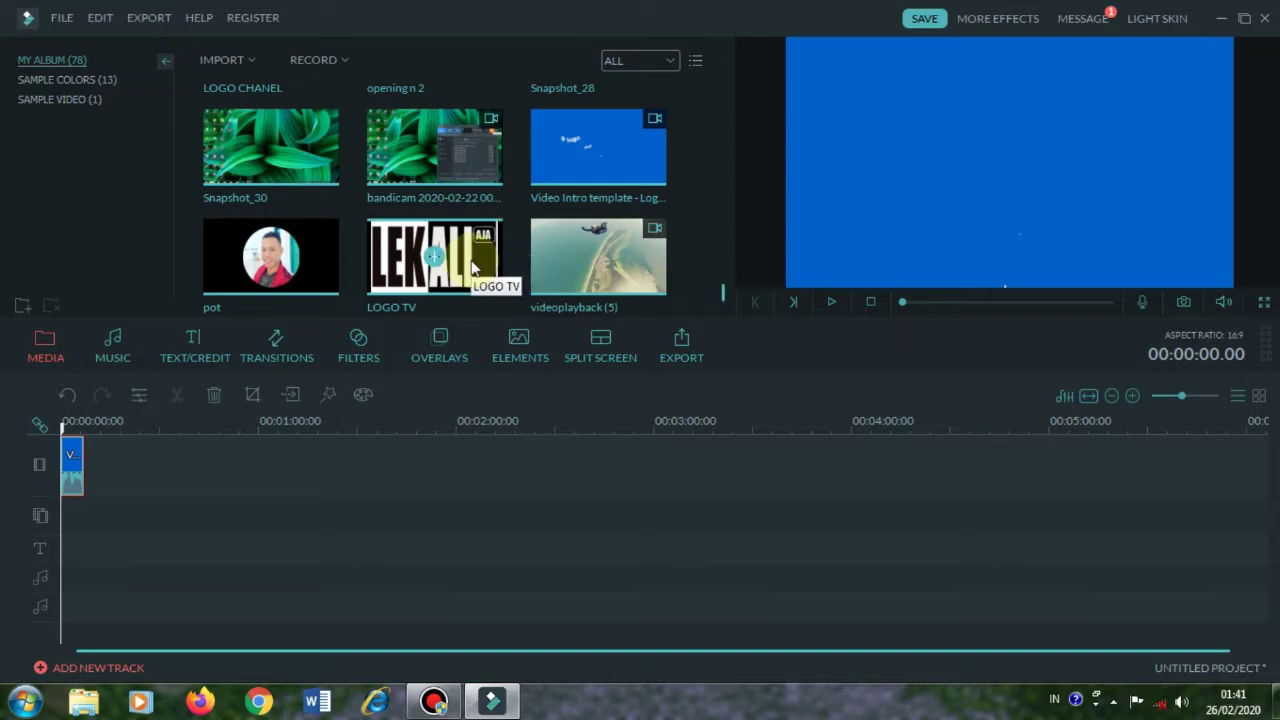
Step: Place the LOGO TV image on the overlay track beneath the intro clip, starting at about 2 seconds and ending with the clip
left_click_drag(474, 257, 471, 520)
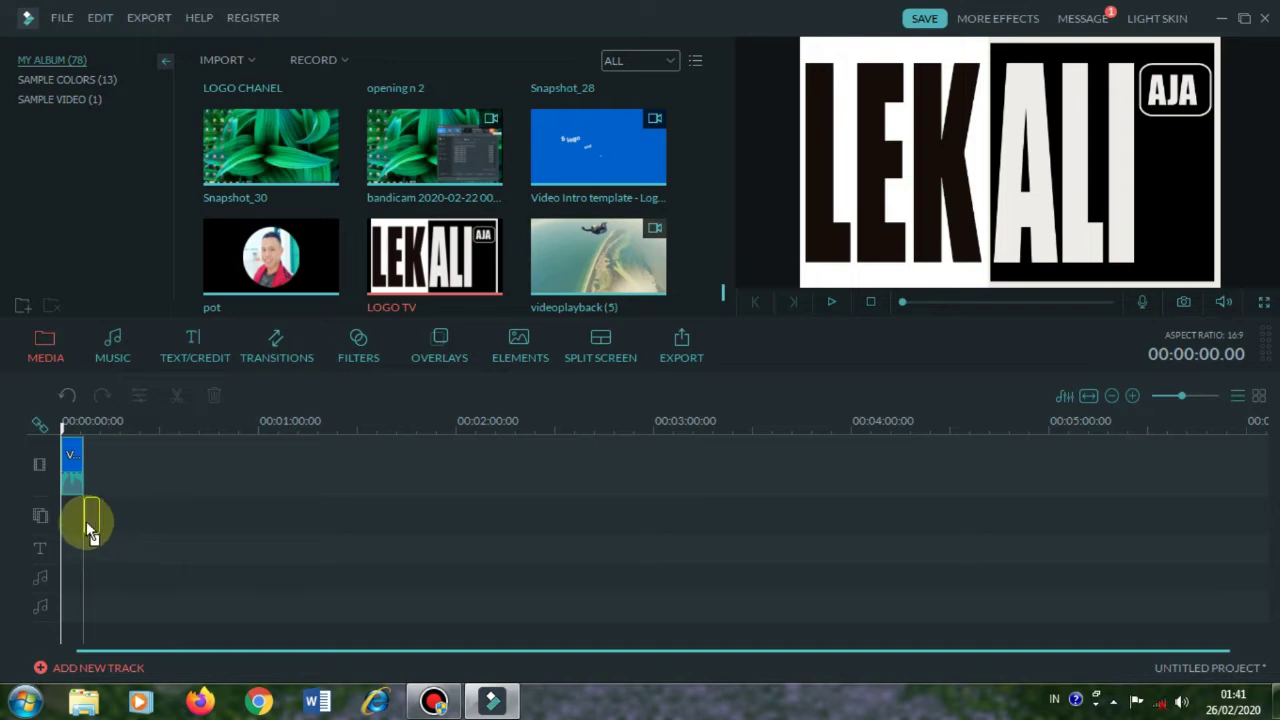
left_click_drag(76, 520, 80, 522)
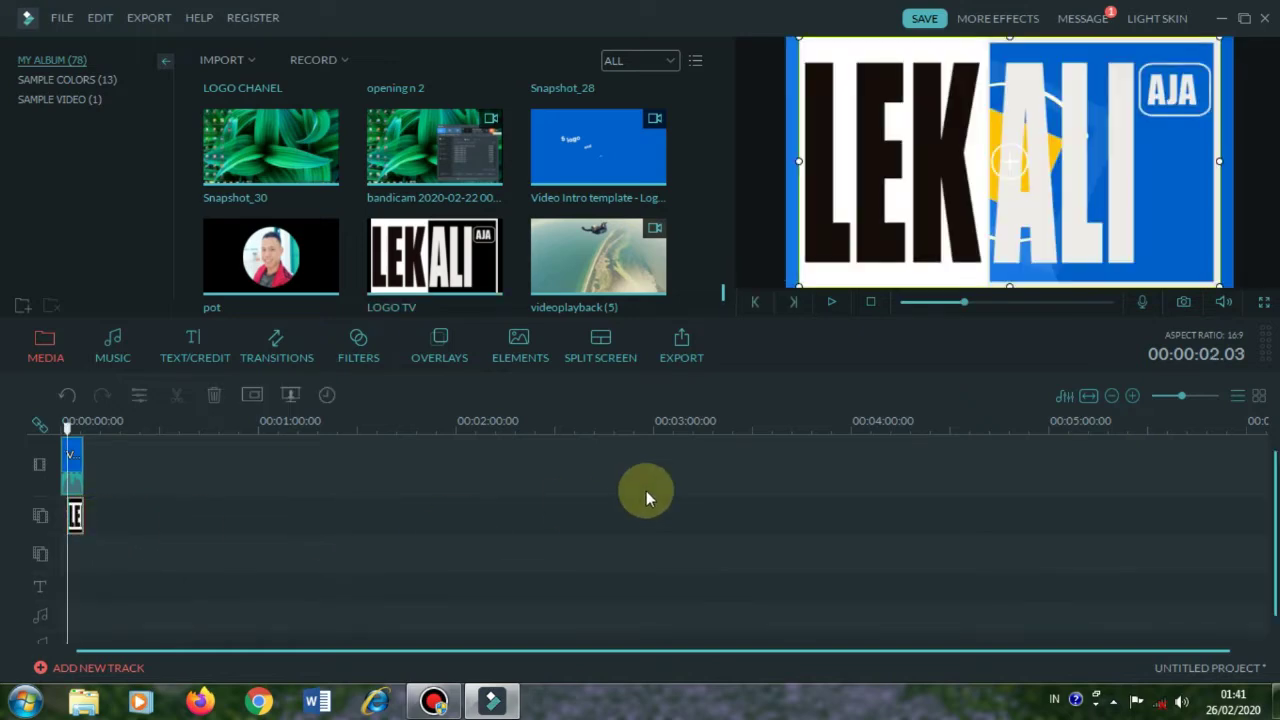
left_click_drag(1175, 397, 1183, 396)
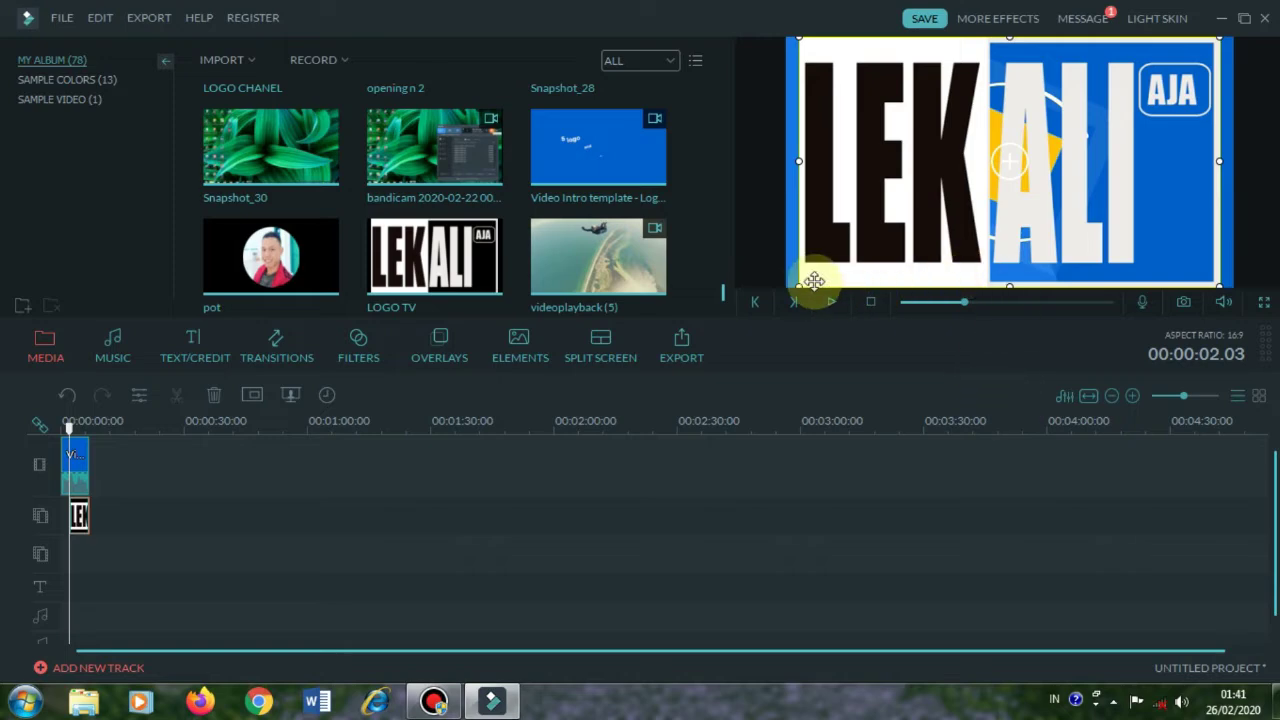
Step: Shrink the LOGO TV overlay, flatten its height and place it over the yellow shape near the middle of the frame
left_click_drag(800, 286, 1062, 132)
left_click_drag(1101, 90, 1012, 160)
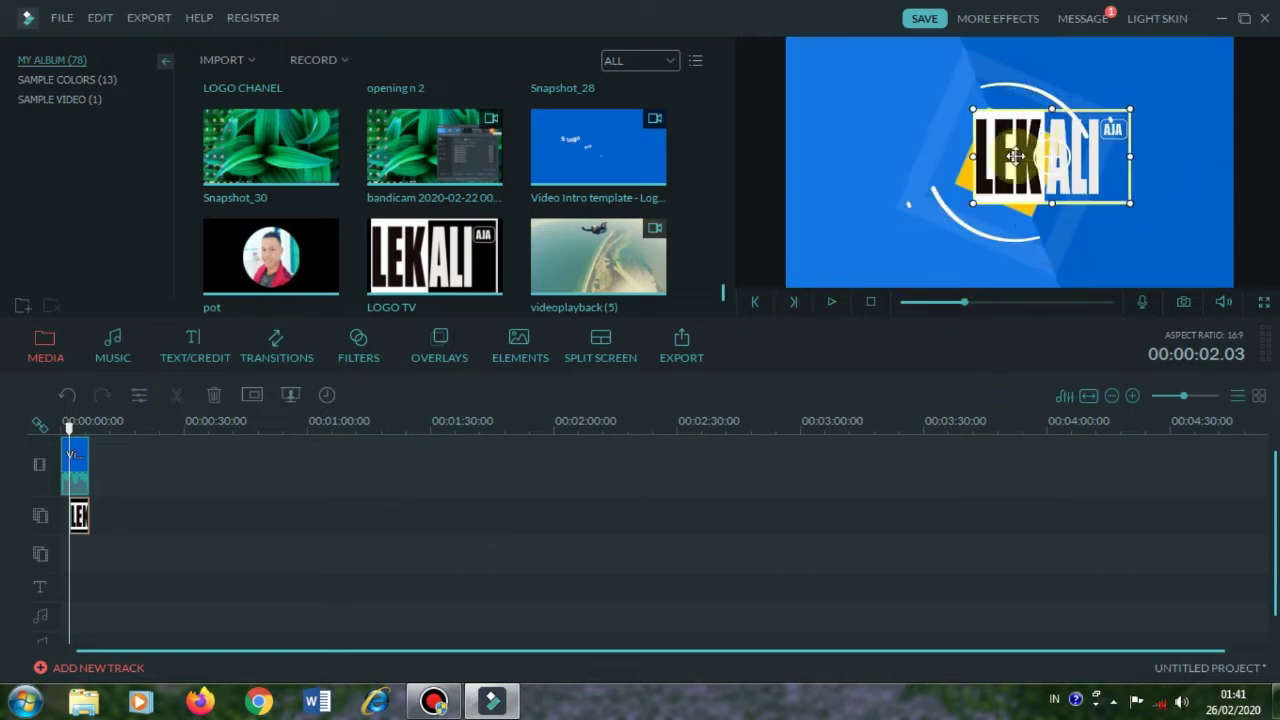
left_click_drag(1055, 110, 1000, 166)
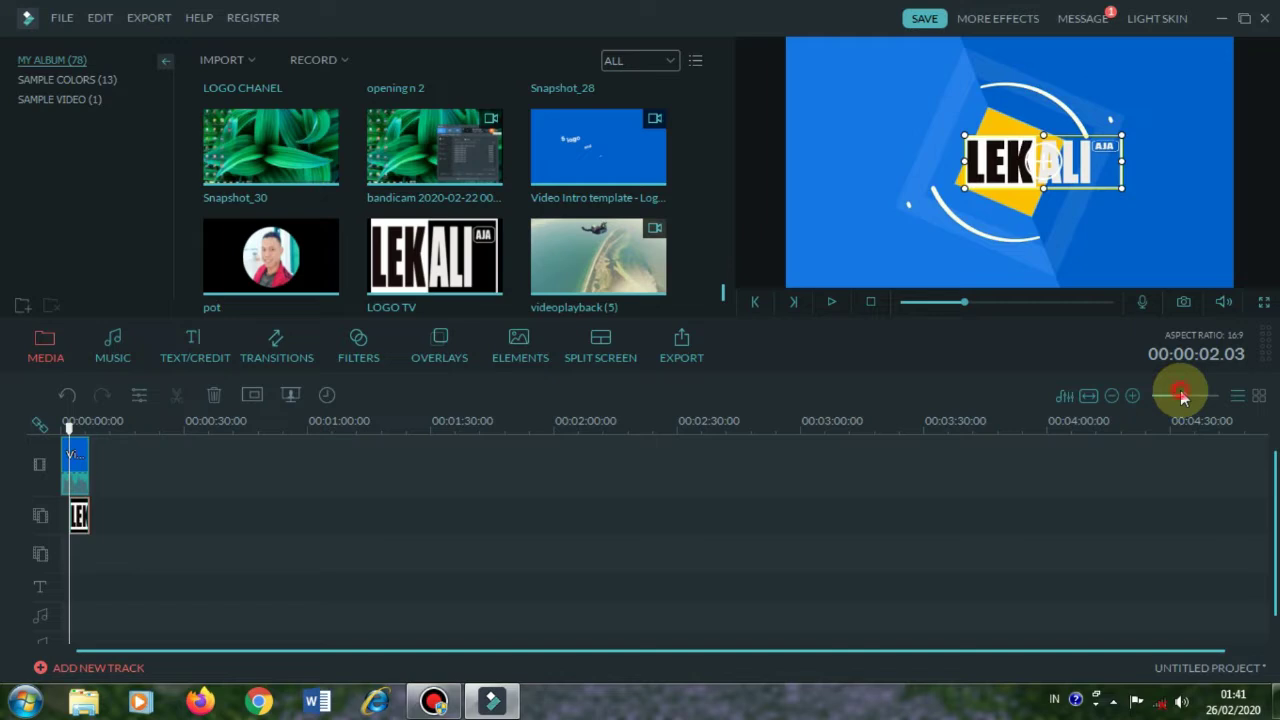
Step: Trim the start of the LOGO TV overlay to 00:00:03.01, where the yellow scene has begun
left_click_drag(1188, 397, 1206, 398)
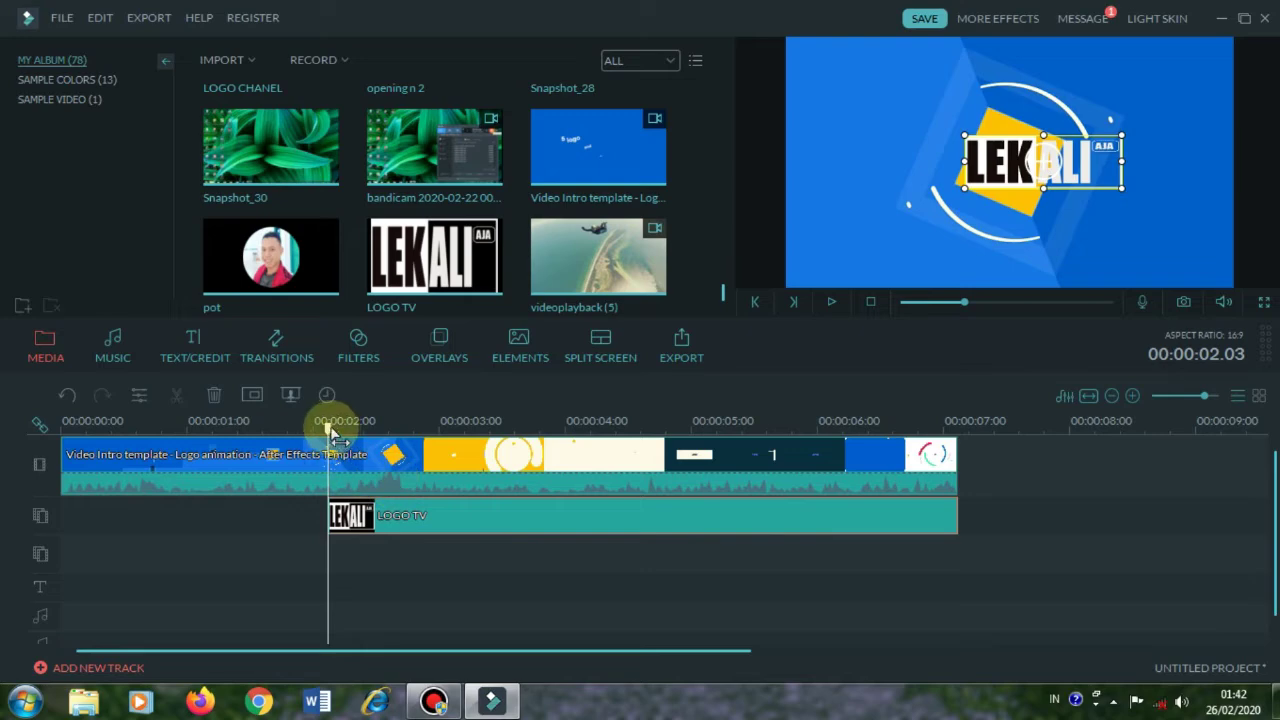
left_click_drag(329, 432, 449, 430)
left_click(328, 518)
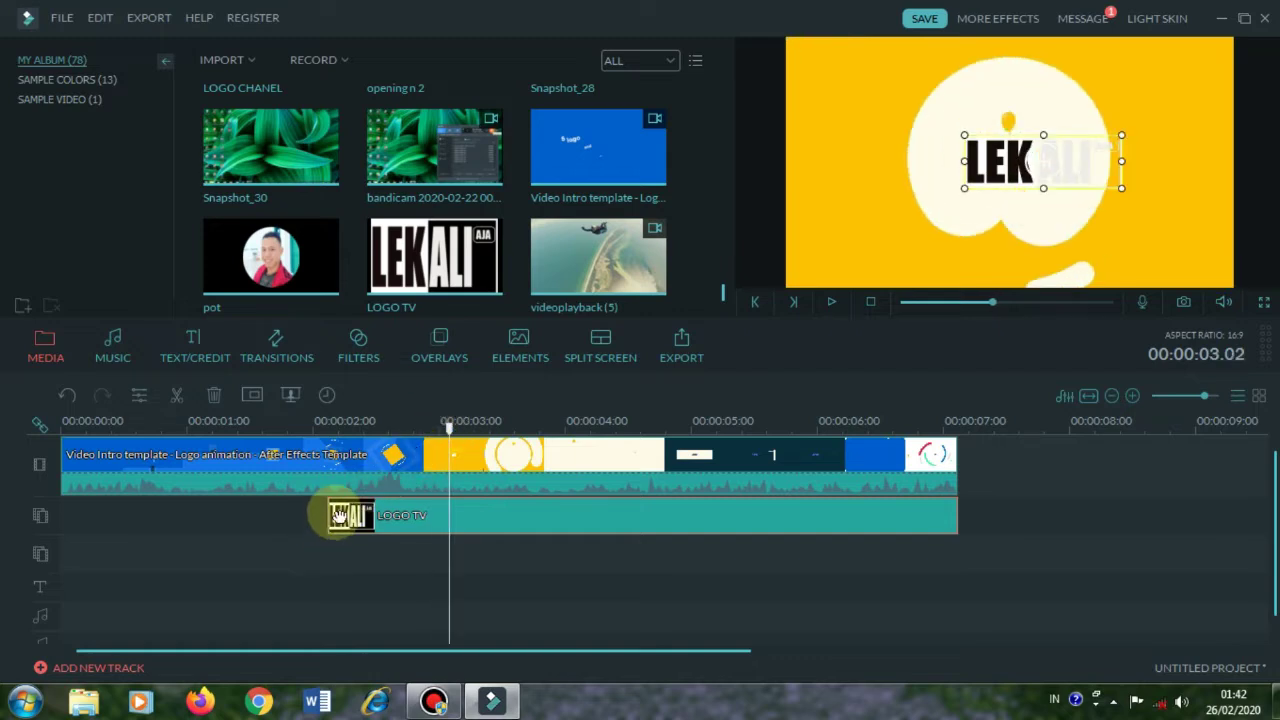
left_click_drag(322, 513, 445, 510)
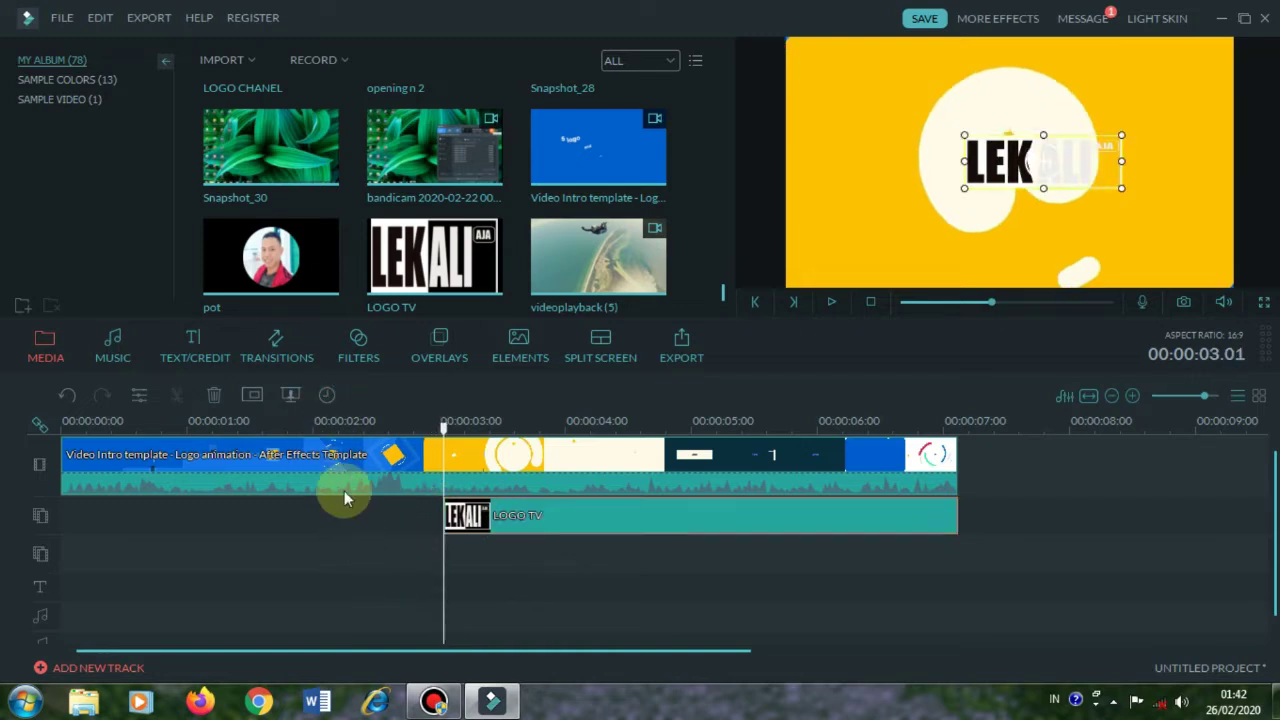
Step: Place the square-cropped portrait image from the media library on the overlay track below LOGO TV, starting at 00:00:02.00
left_click(346, 574)
mouse_move(307, 248)
left_mouse_down()
mouse_move(410, 473)
mouse_move(412, 547)
mouse_move(293, 268)
left_mouse_up()
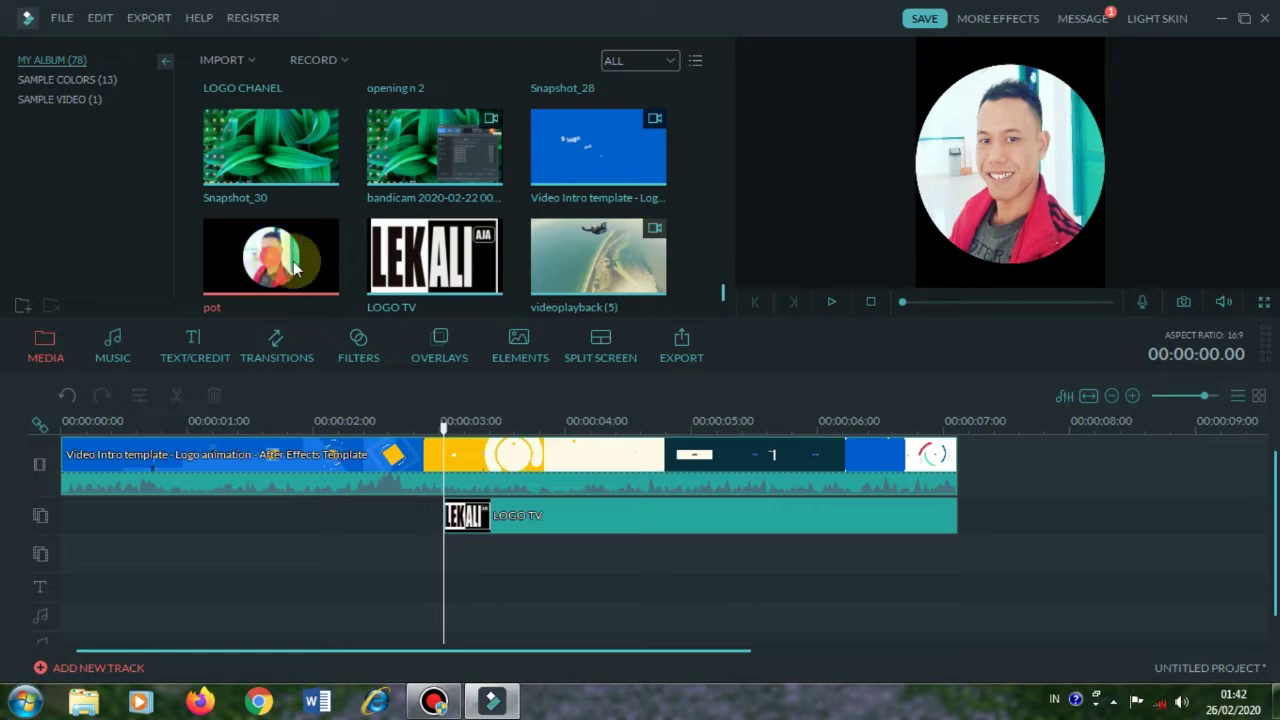
scroll(718, 289, "down", 5)
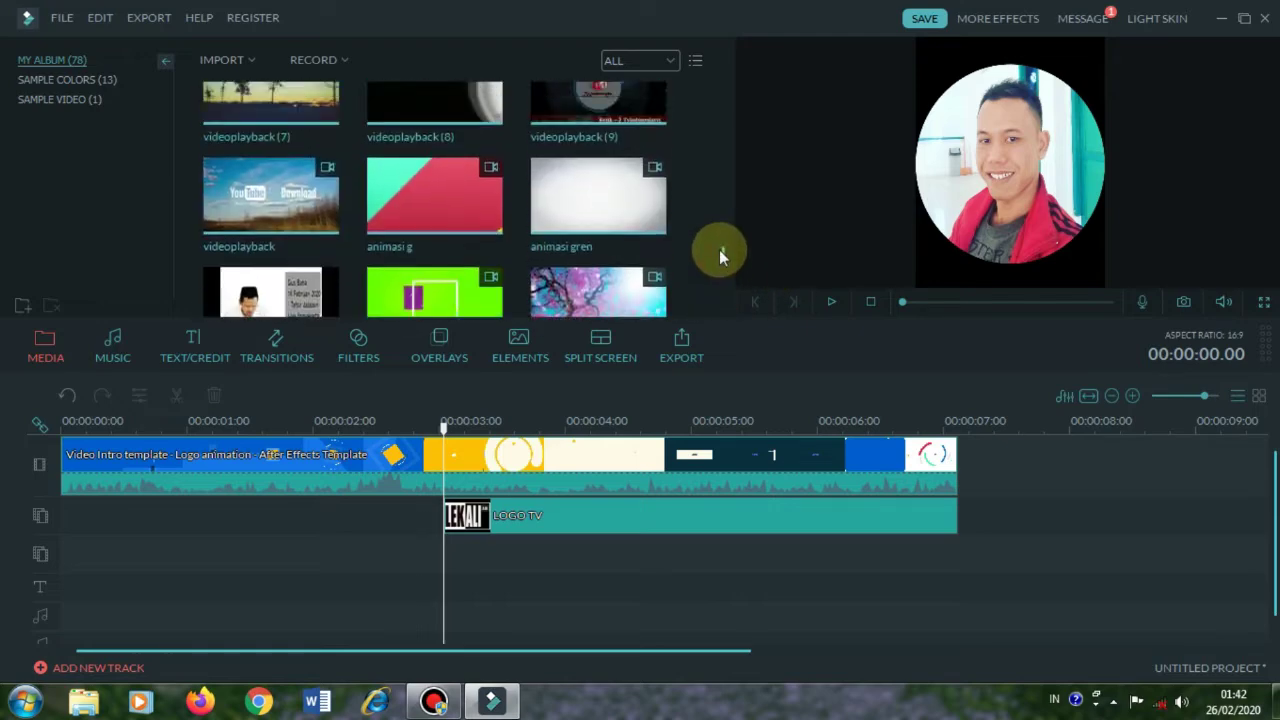
scroll(722, 260, "down", 5)
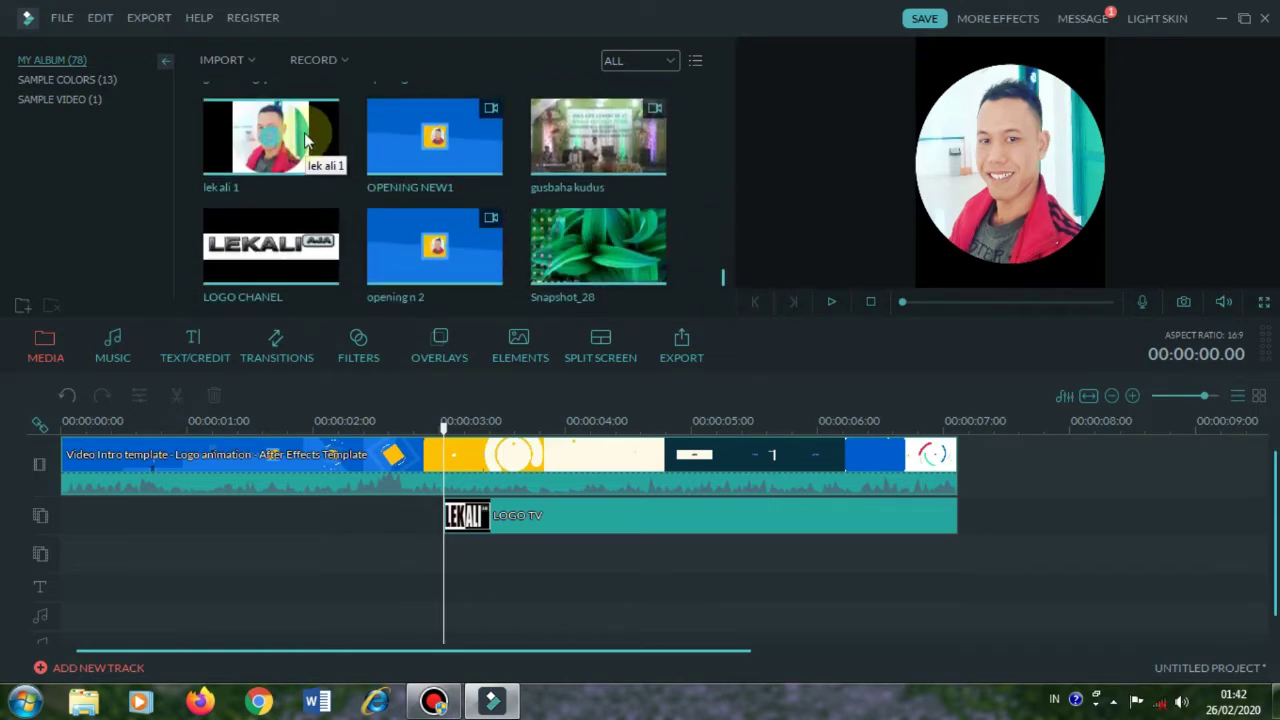
left_click_drag(305, 137, 435, 558)
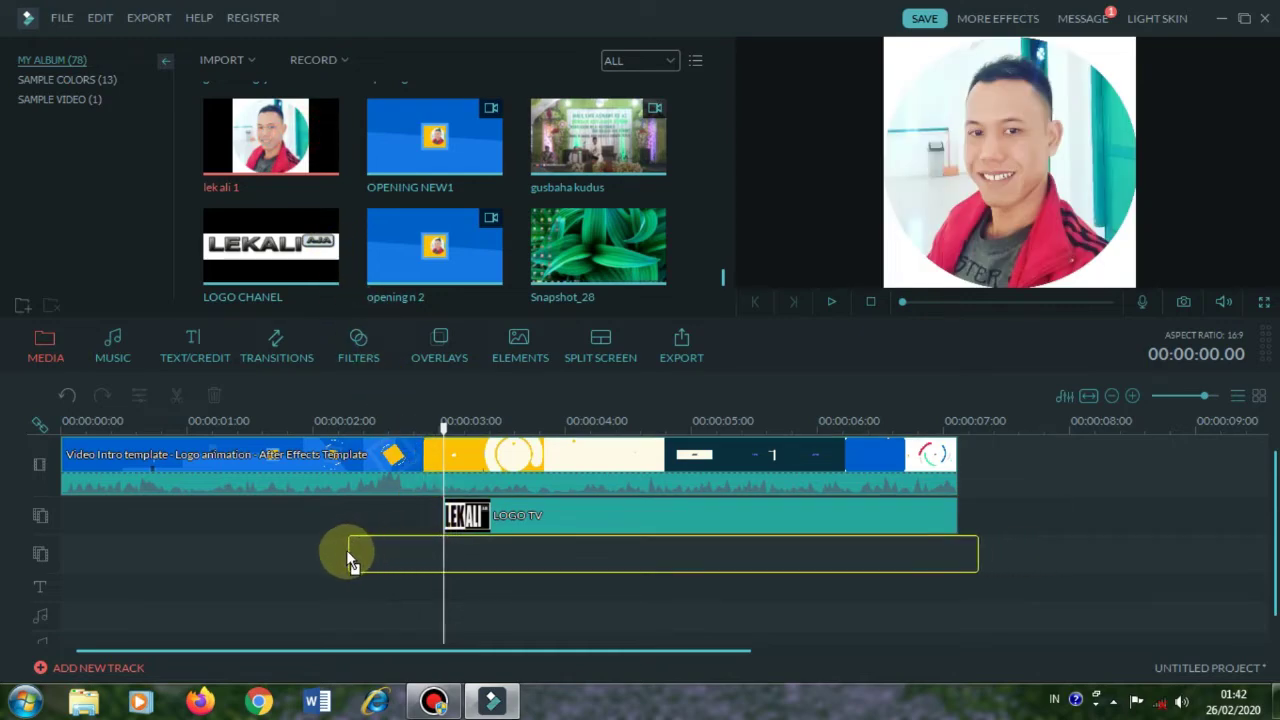
left_click_drag(350, 560, 323, 552)
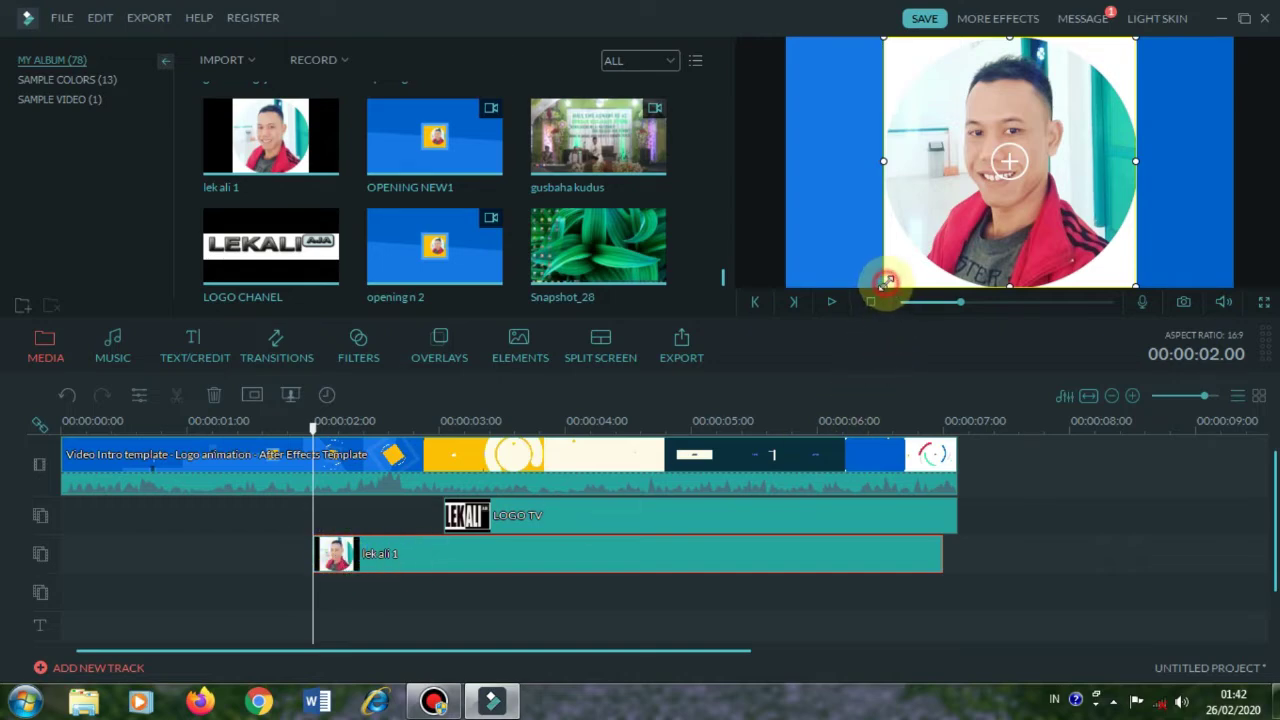
Step: Shrink the portrait overlay to a small picture at the frame's centre and move its clip to start at 00:00:01.07
left_click_drag(884, 284, 988, 173)
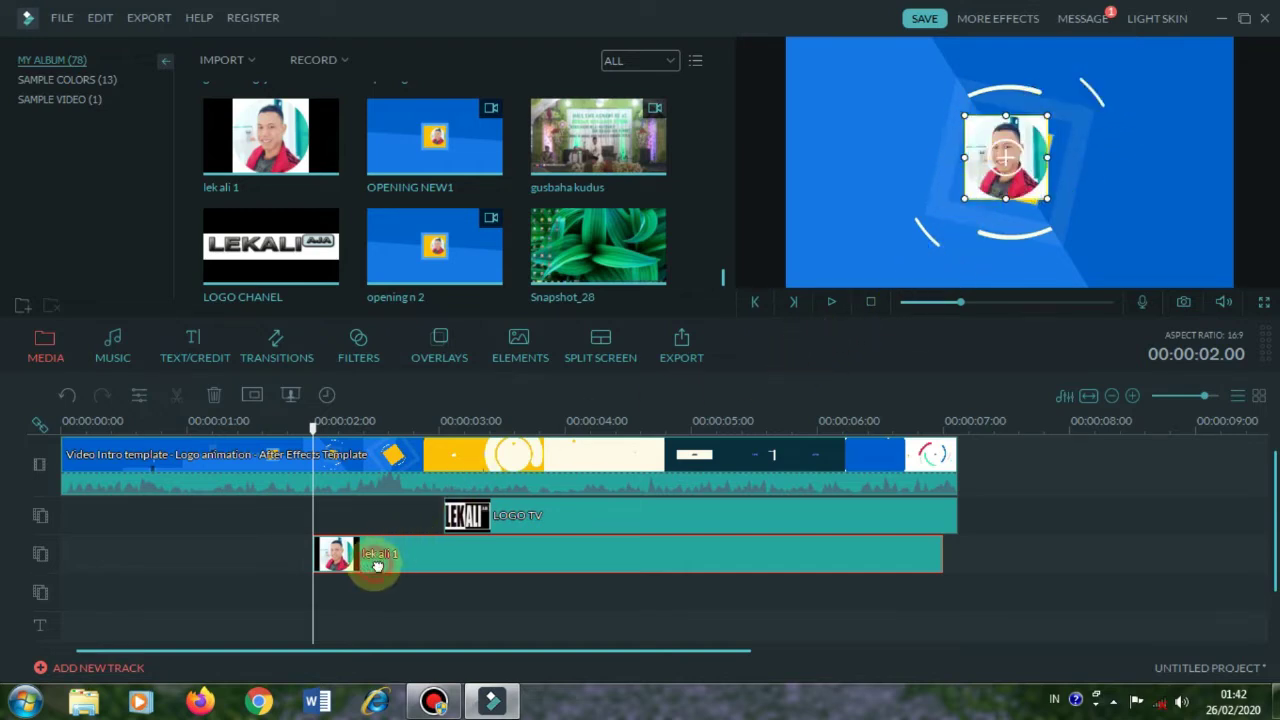
left_click_drag(377, 566, 282, 551)
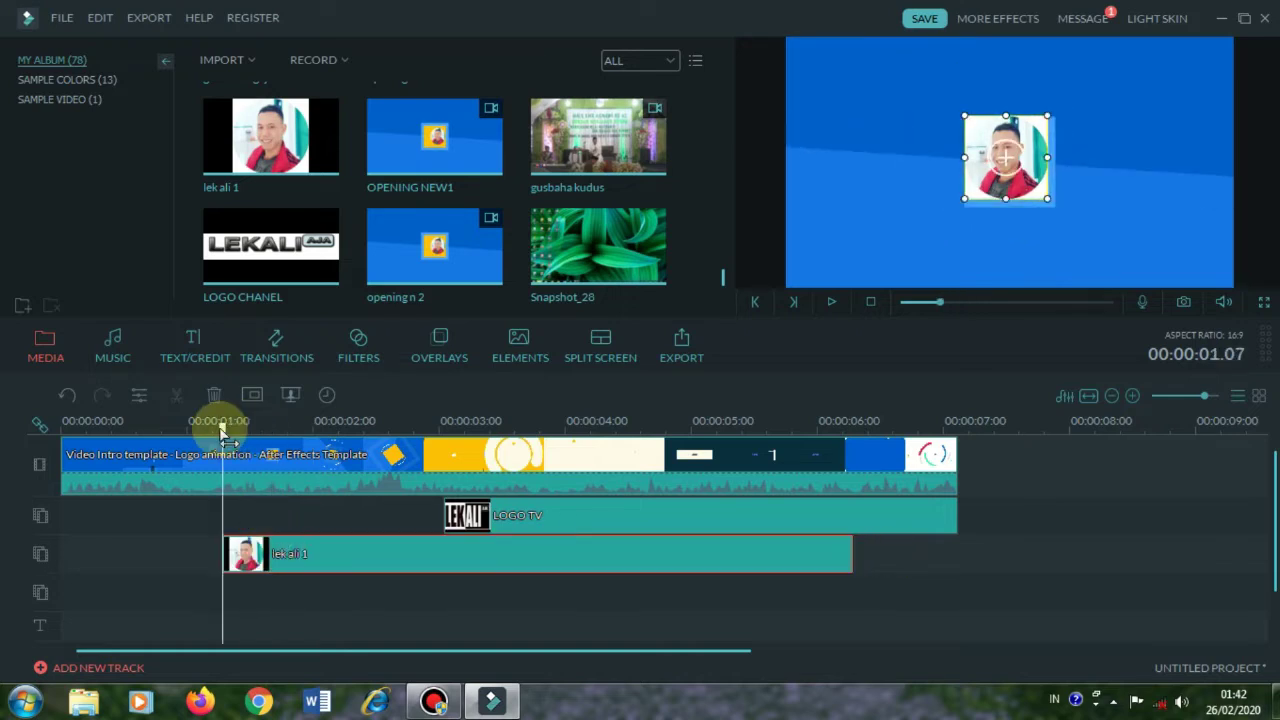
left_click_drag(228, 423, 187, 423)
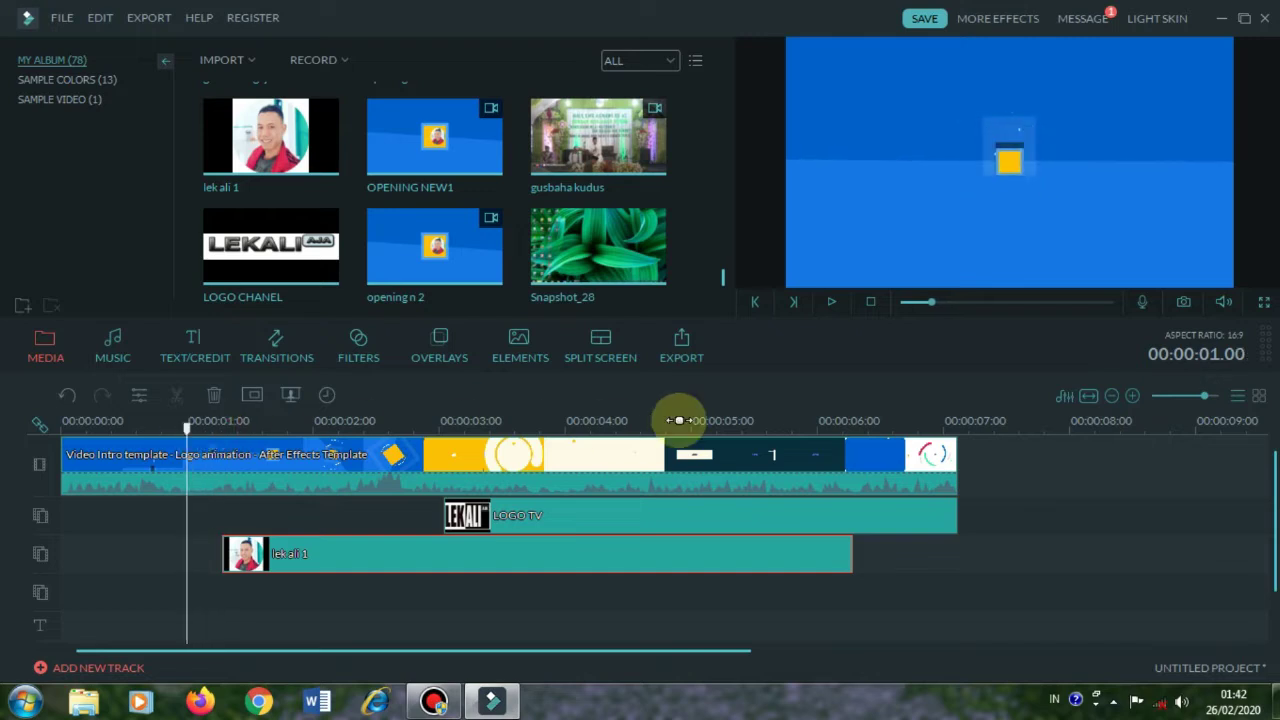
left_click(830, 302)
left_click(830, 303)
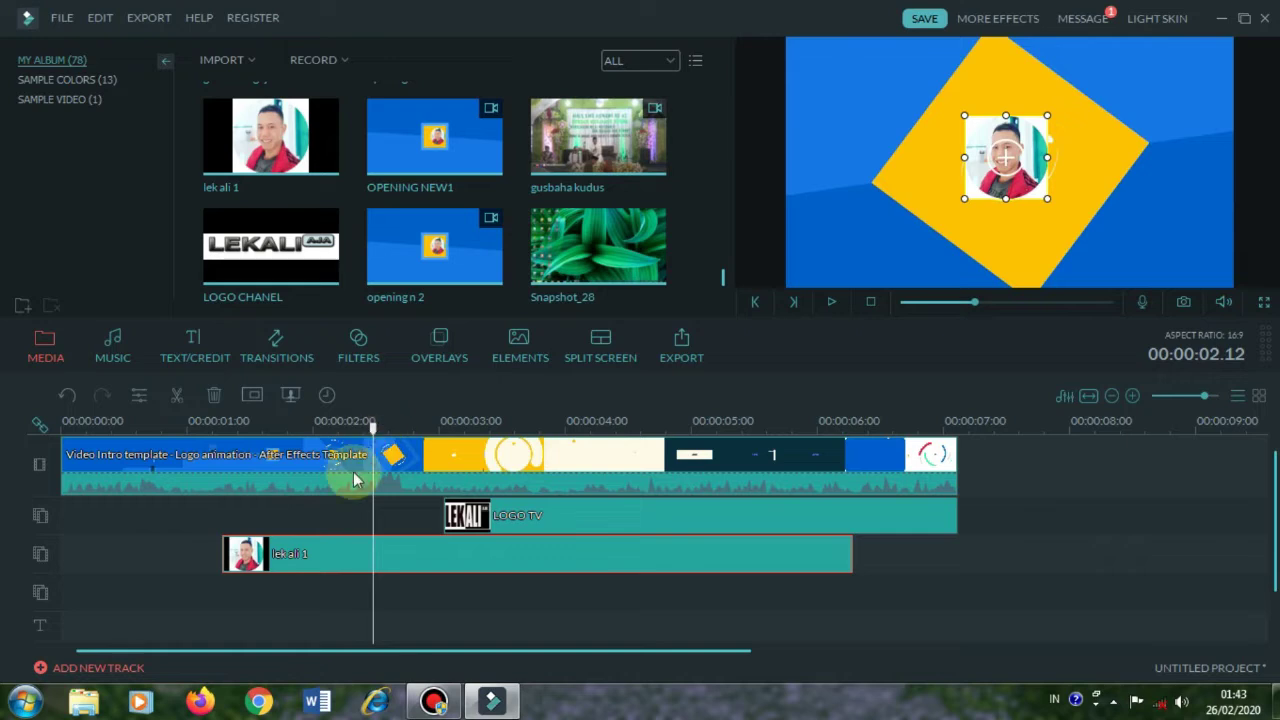
Step: Apply the circle mask to the portrait overlay in the advanced PIP settings
double_click(300, 563)
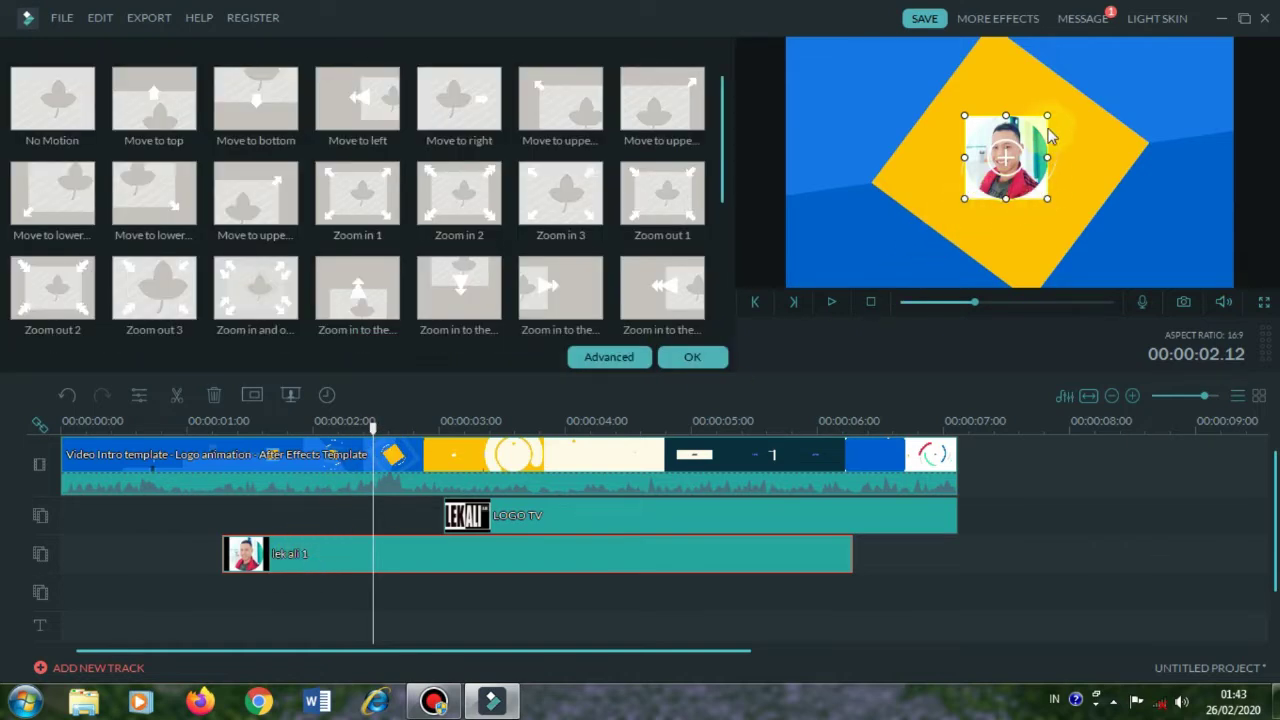
left_click(606, 358)
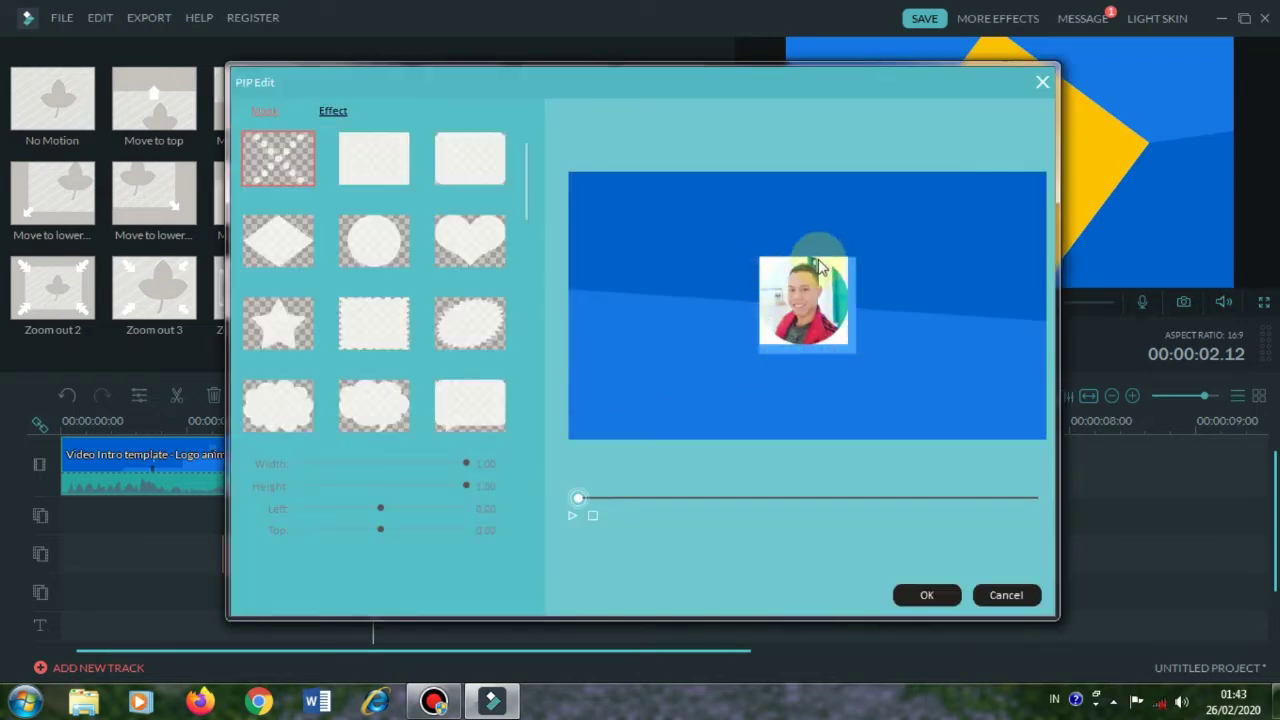
left_click(372, 241)
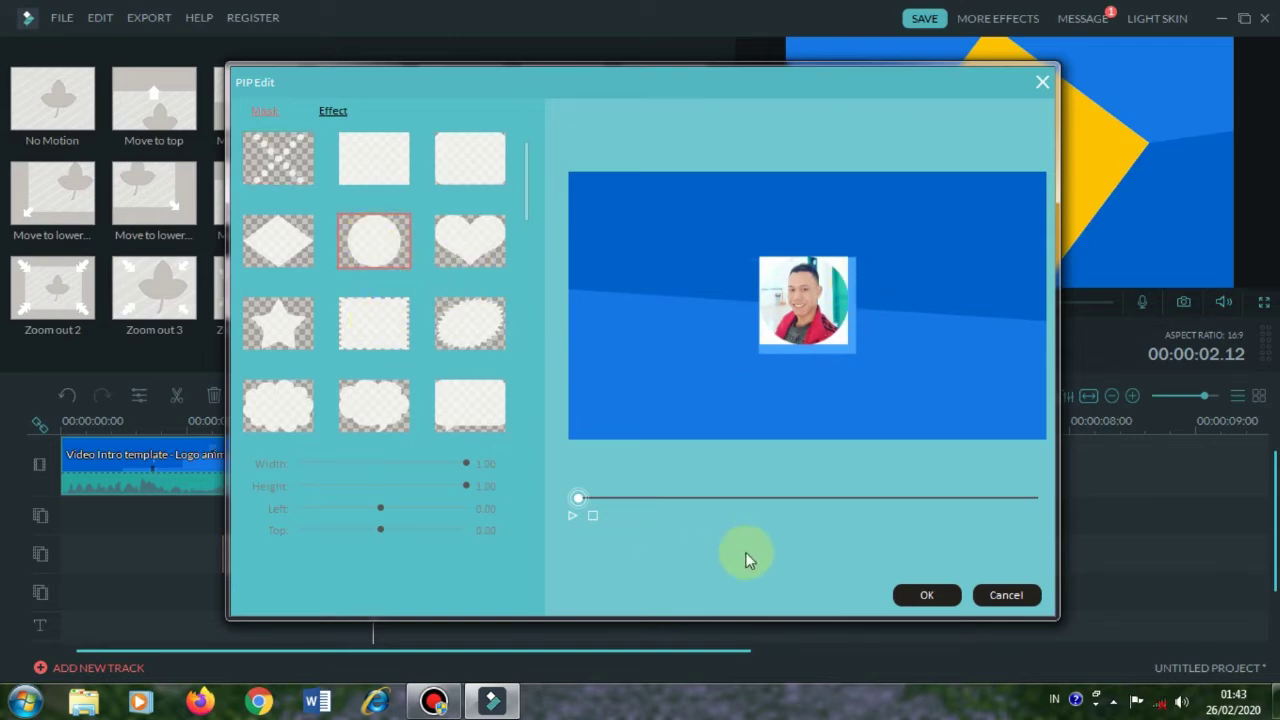
left_click(925, 595)
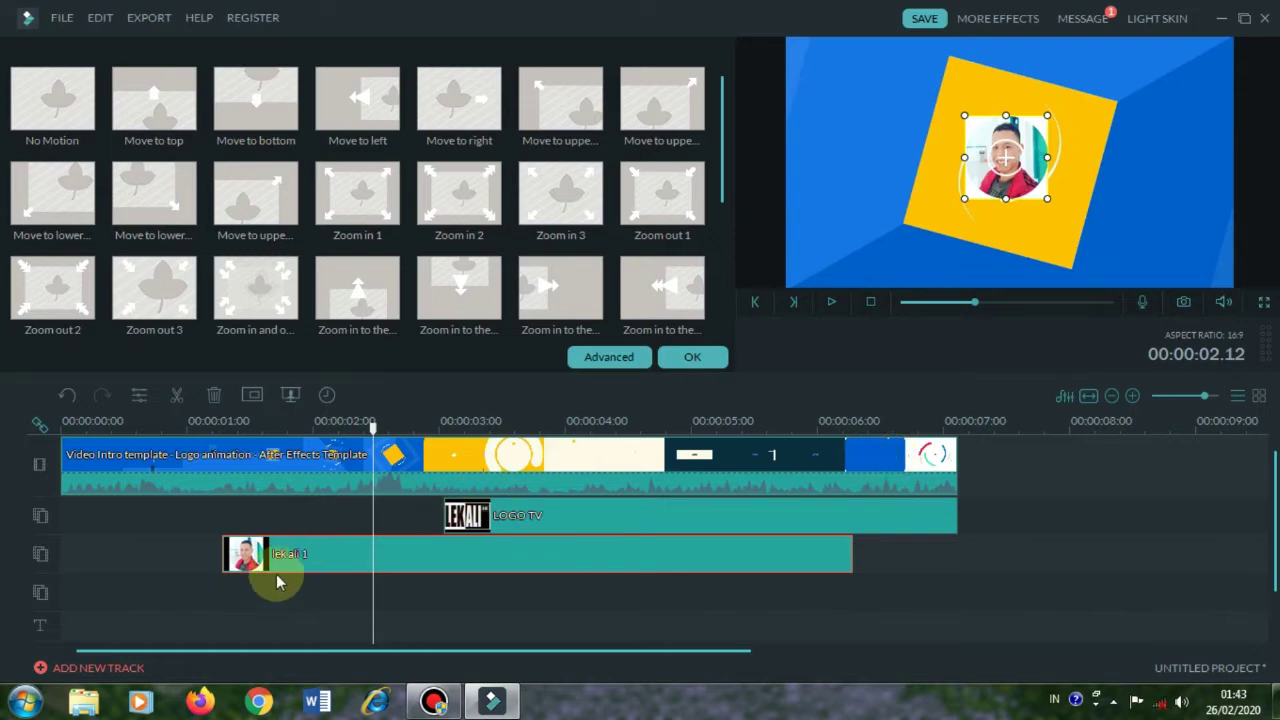
left_click(609, 357)
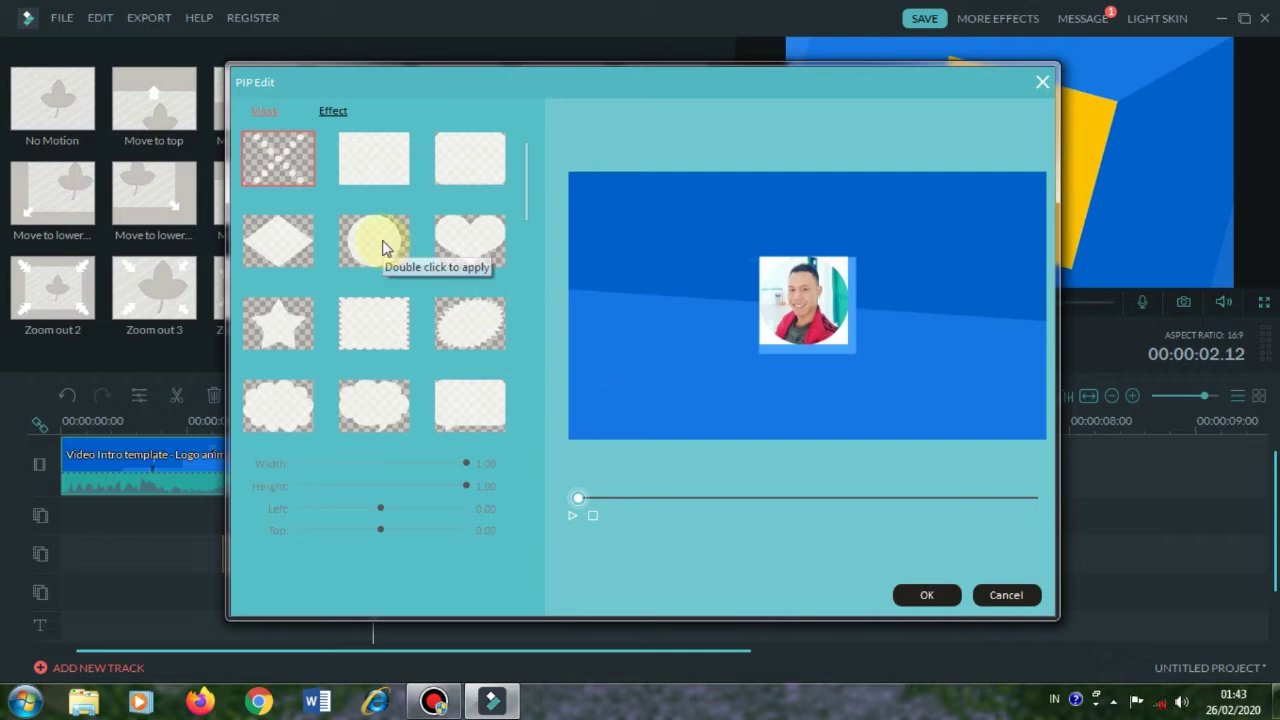
double_click(386, 249)
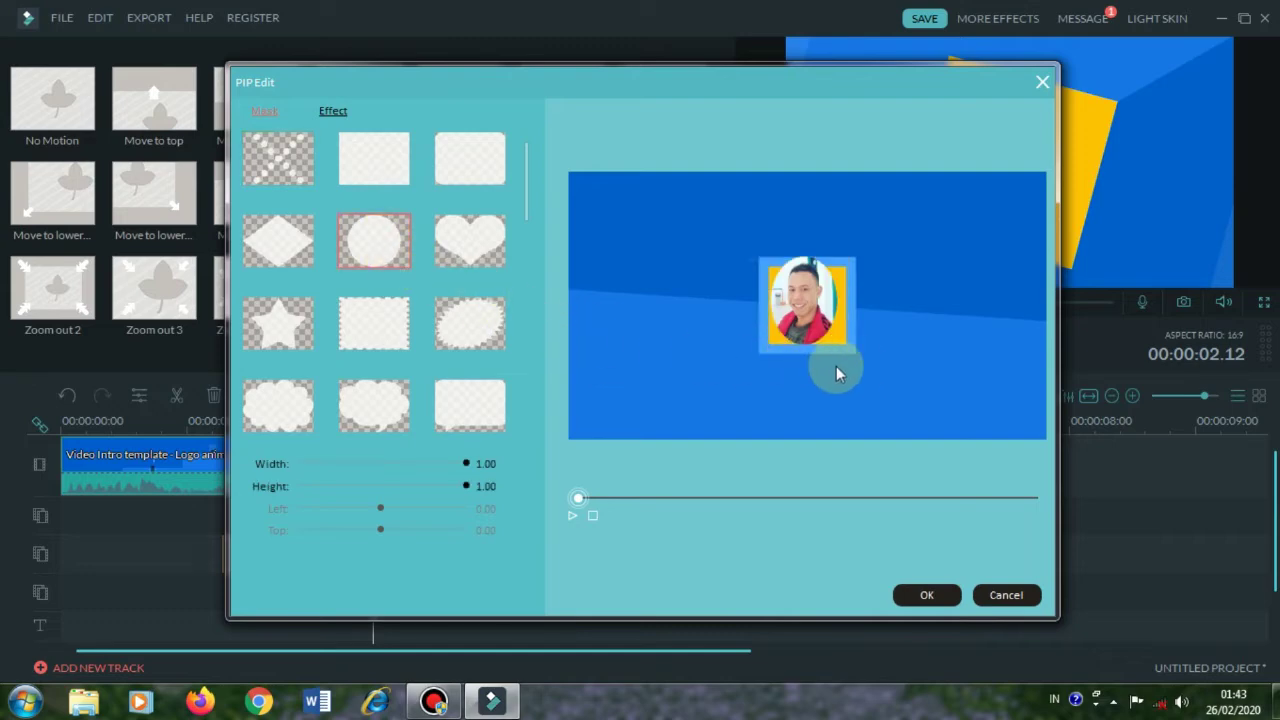
left_click(899, 590)
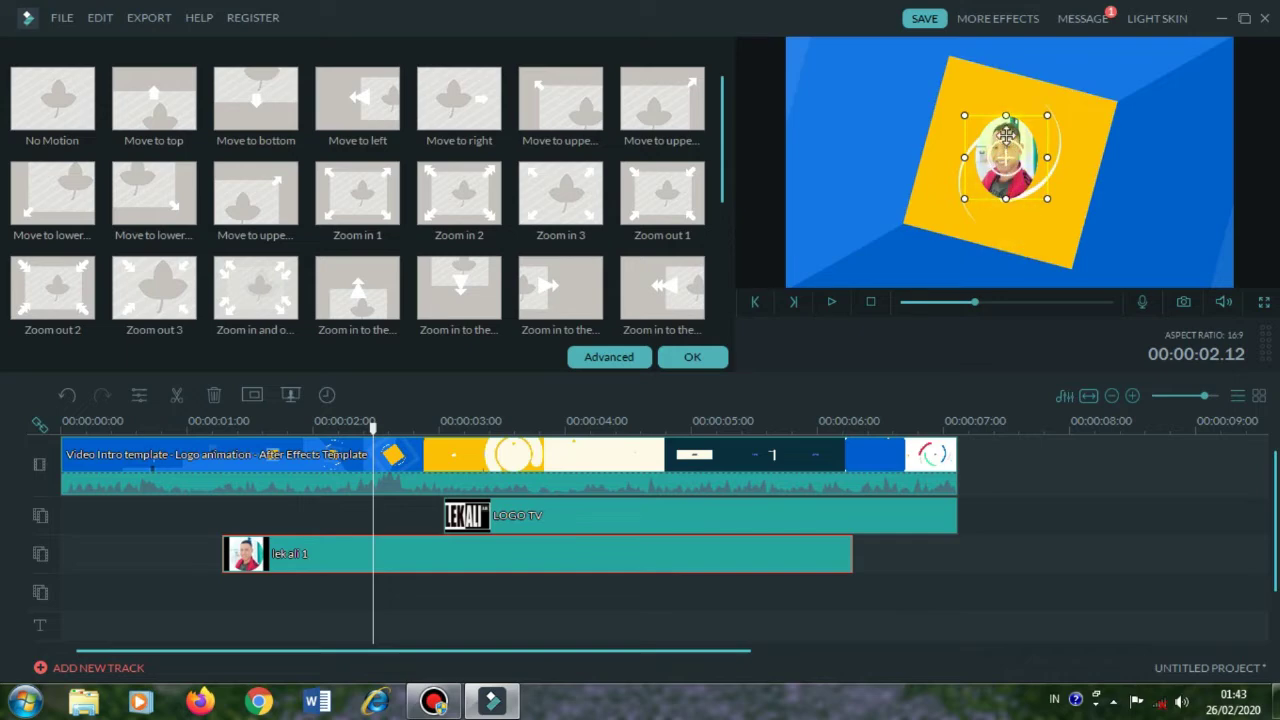
Step: Reduce the portrait overlay's height, fit it inside the yellow square at 00:00:01.07, and preview the result
left_click_drag(1005, 115, 1011, 162)
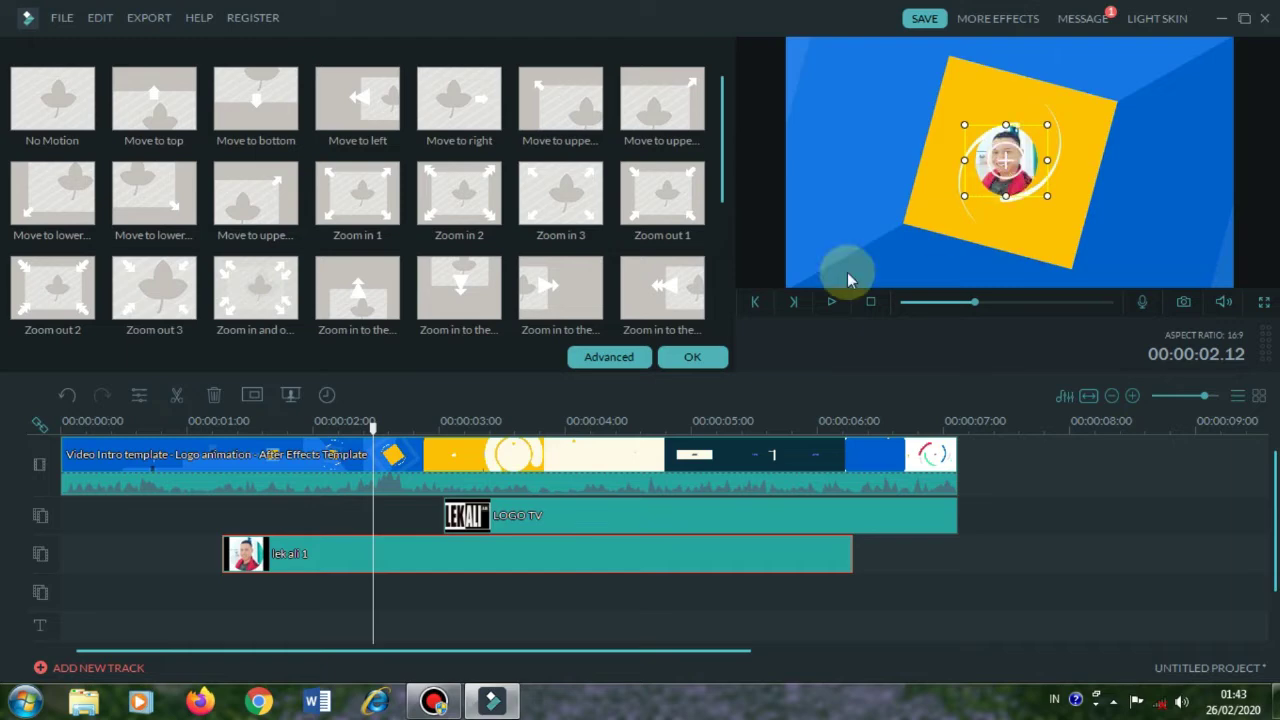
left_click_drag(376, 430, 228, 436)
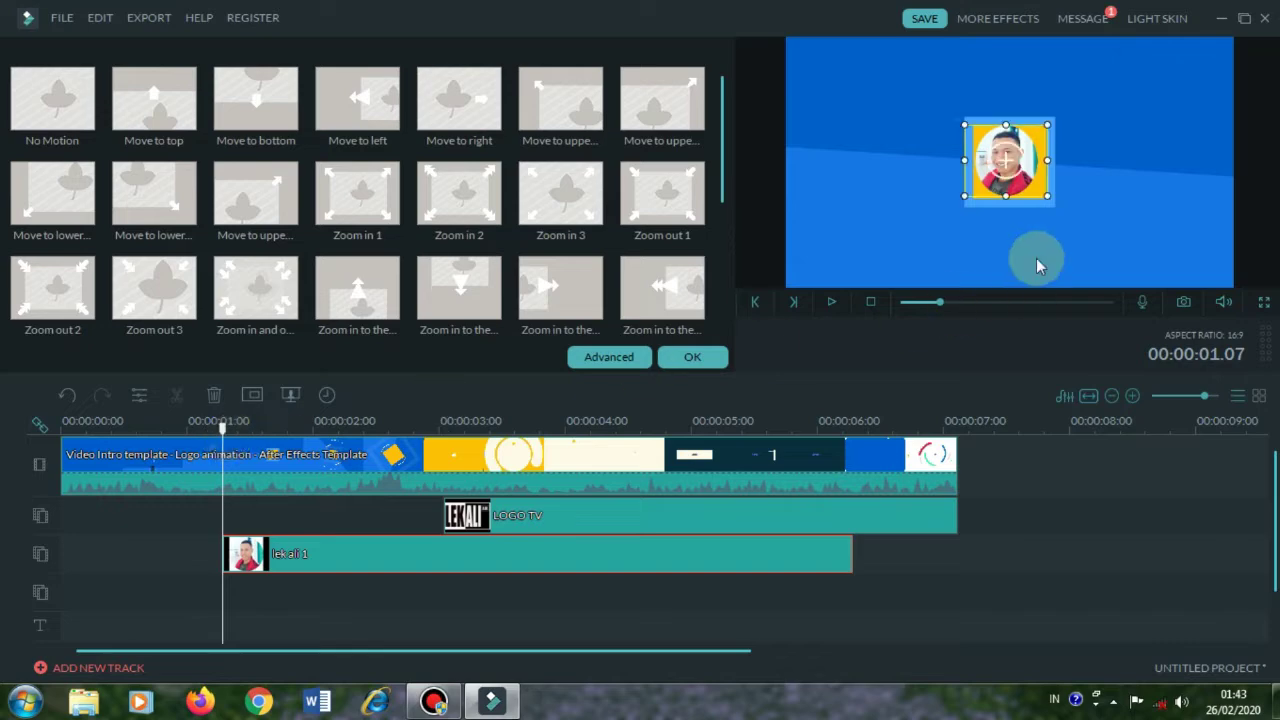
left_click(1006, 165)
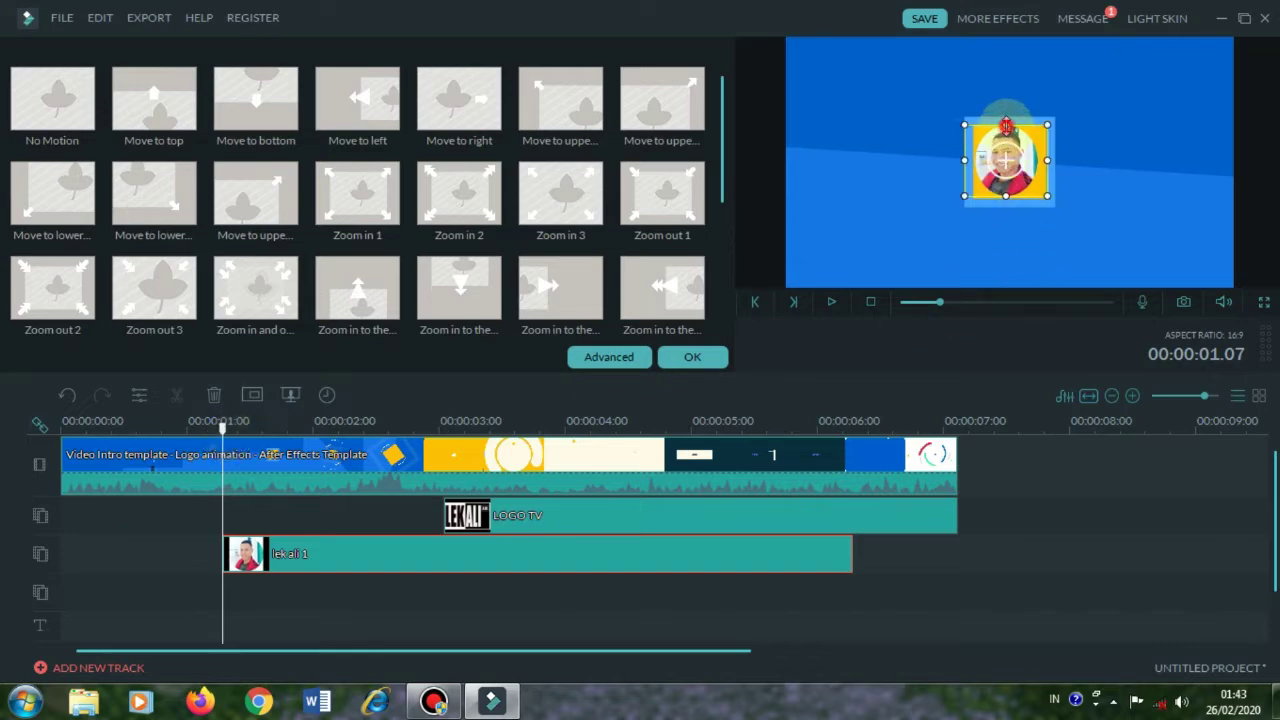
left_click_drag(1006, 125, 1010, 169)
left_click(1005, 206)
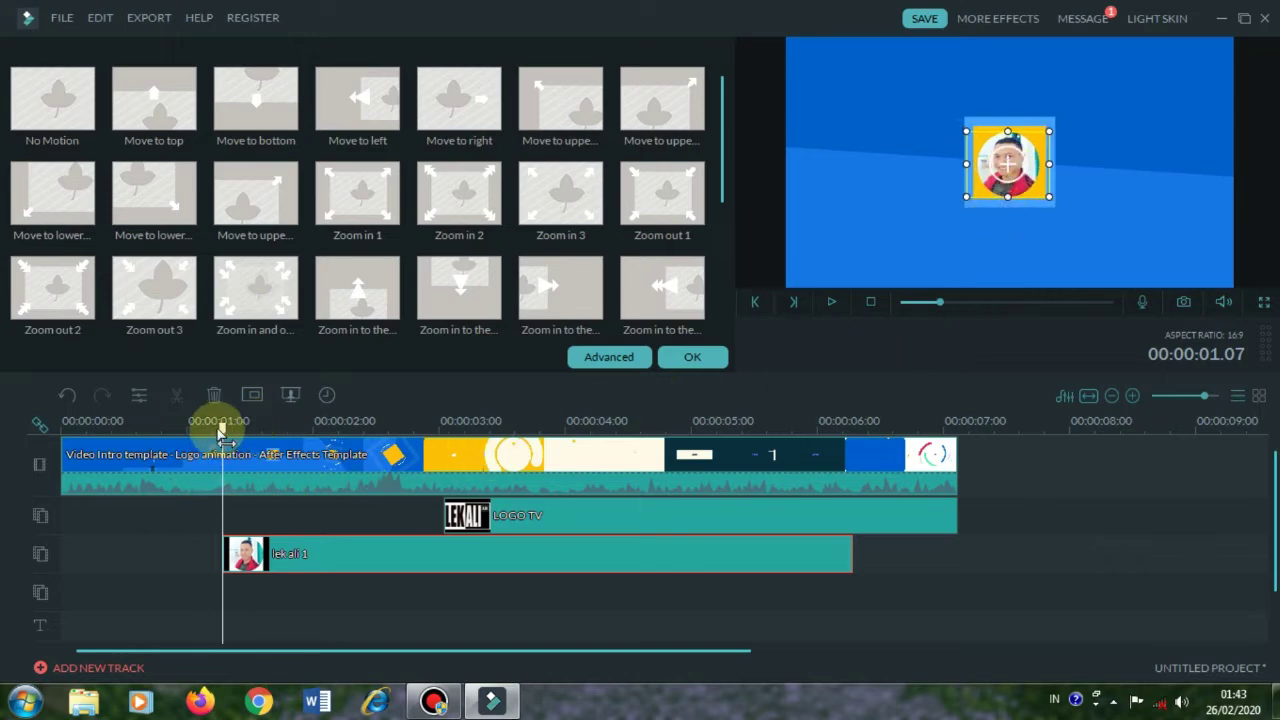
left_click(683, 358)
left_click(224, 432)
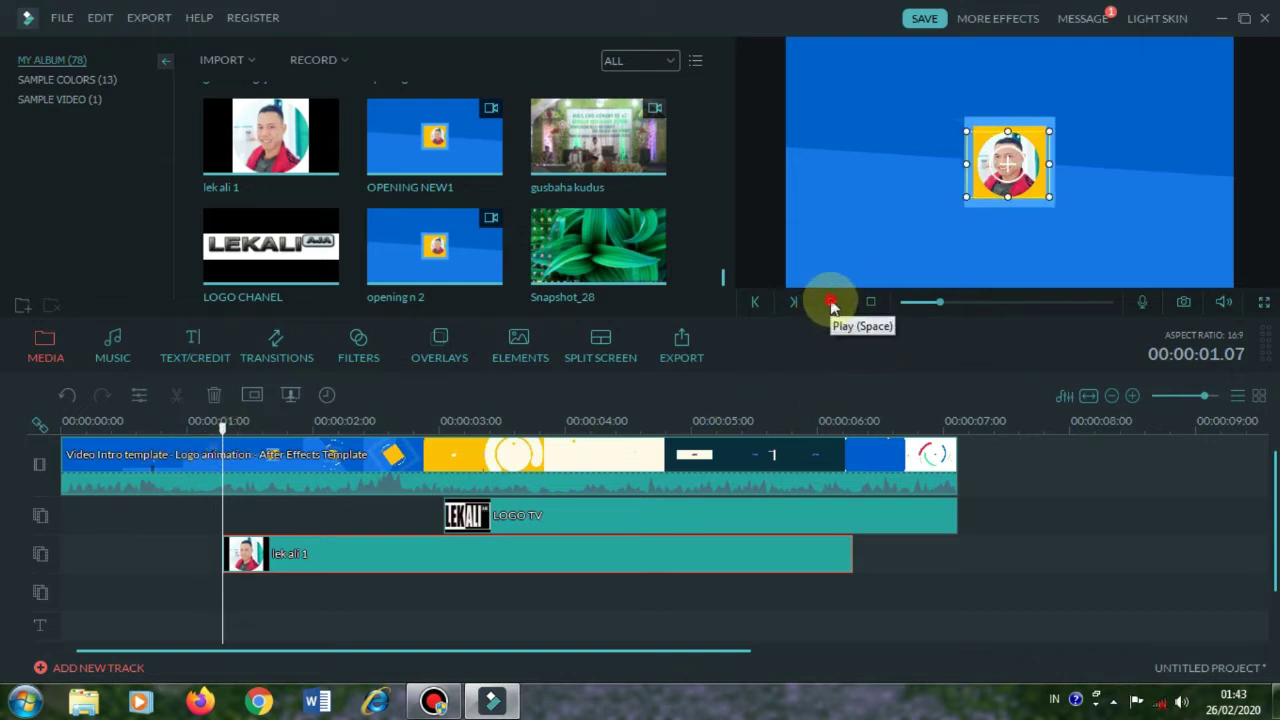
left_click(831, 301)
left_click(831, 301)
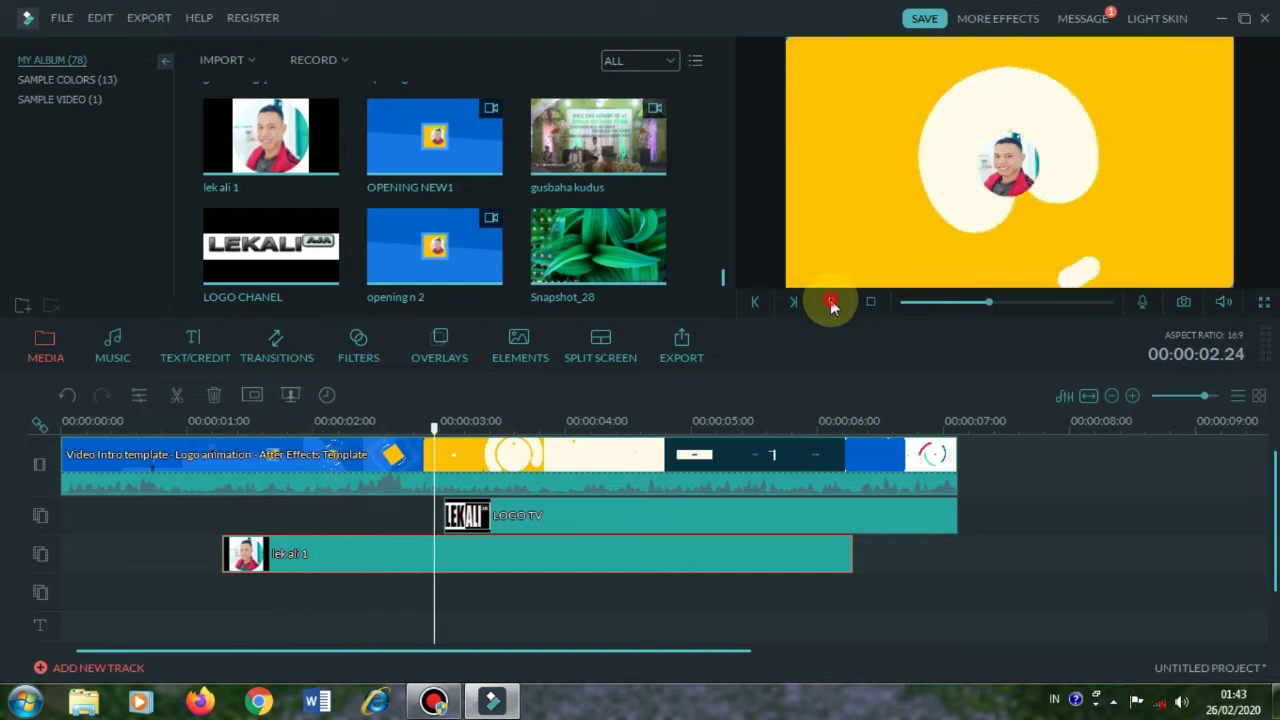
Step: Apply the zoom-in motion preset with left-pointing arrows to the portrait overlay, with the playhead at 00:00:01.07
left_click(440, 425)
left_click_drag(456, 440, 227, 458)
double_click(366, 560)
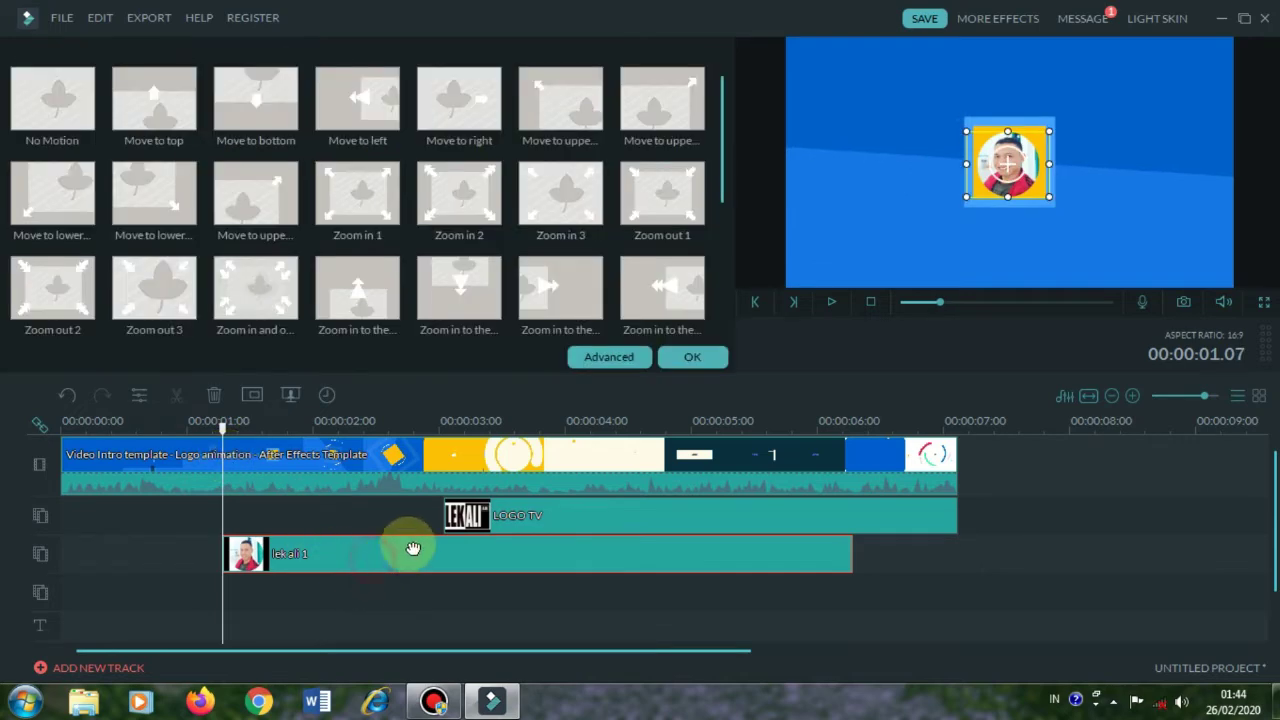
double_click(670, 298)
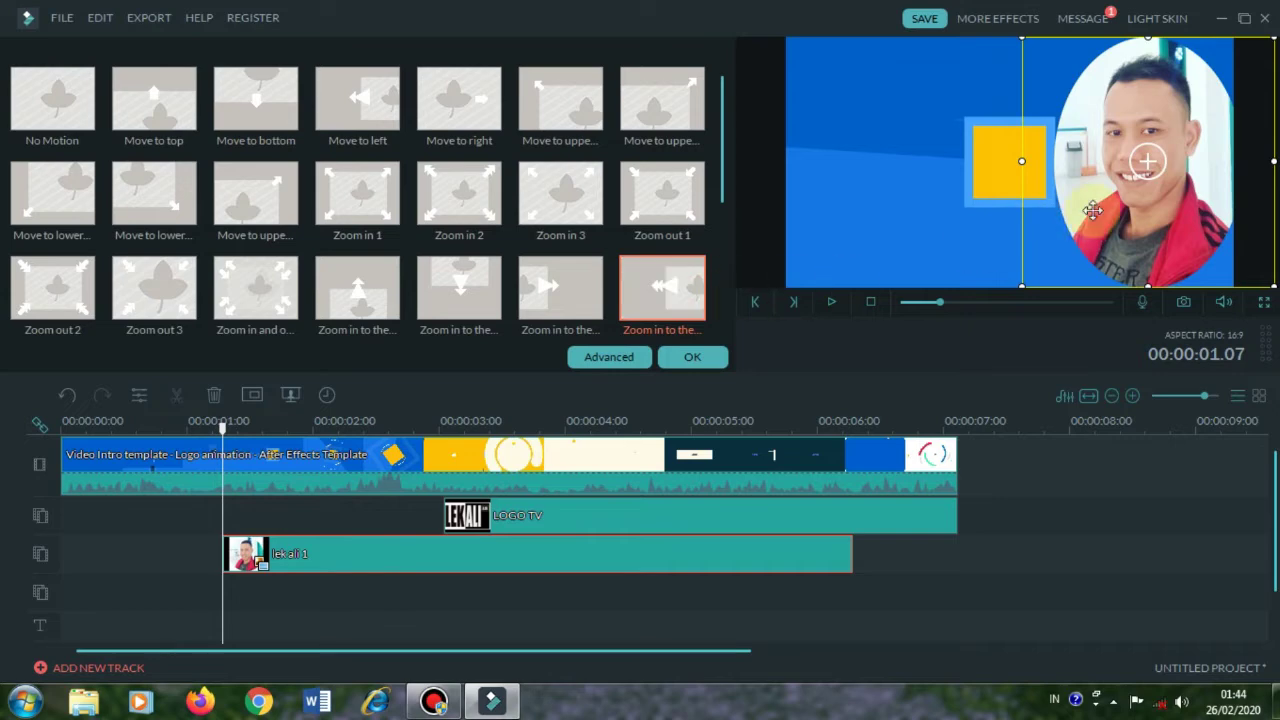
Step: Shrink the animated portrait's starting frame, flatten its height and fit it over the yellow square at 00:00:01.07
left_click(1028, 284)
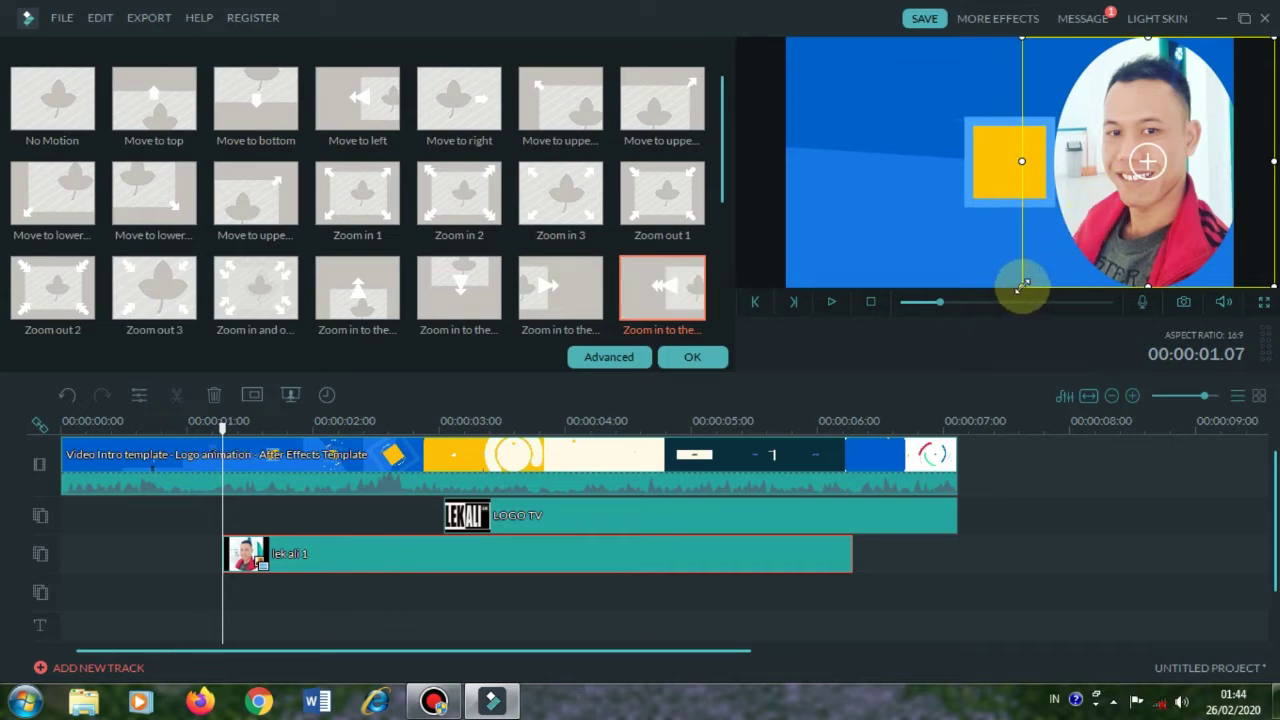
left_click_drag(1022, 288, 980, 190)
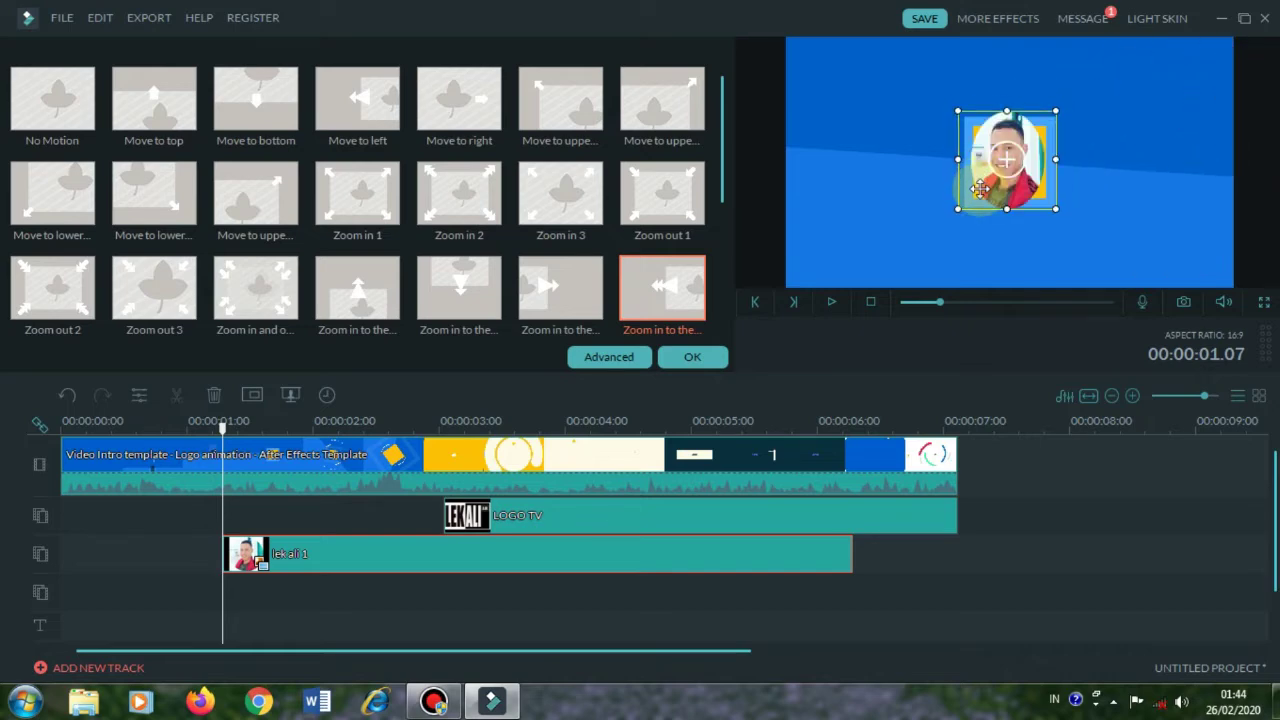
left_click_drag(1009, 110, 965, 163)
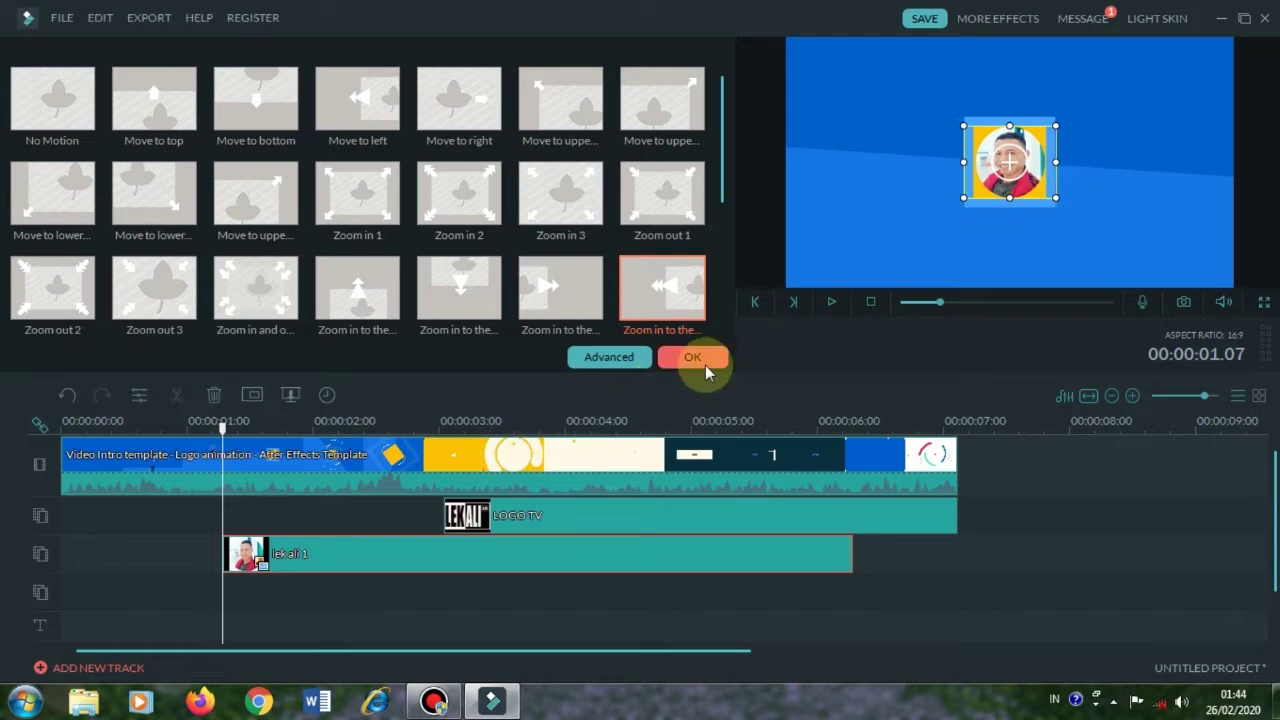
Step: At 00:00:04.24, resize the portrait to the cream bar's height and place it at the bar's left end, beside the logo
left_click(826, 302)
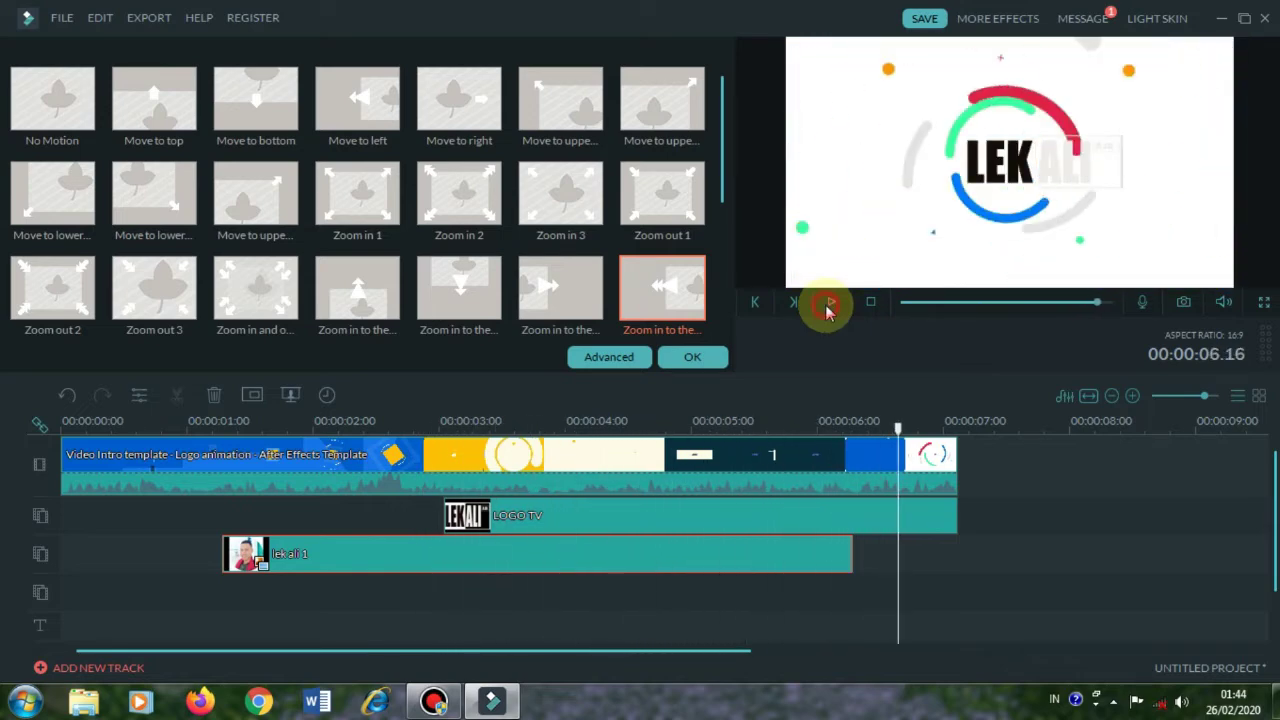
left_click(826, 304)
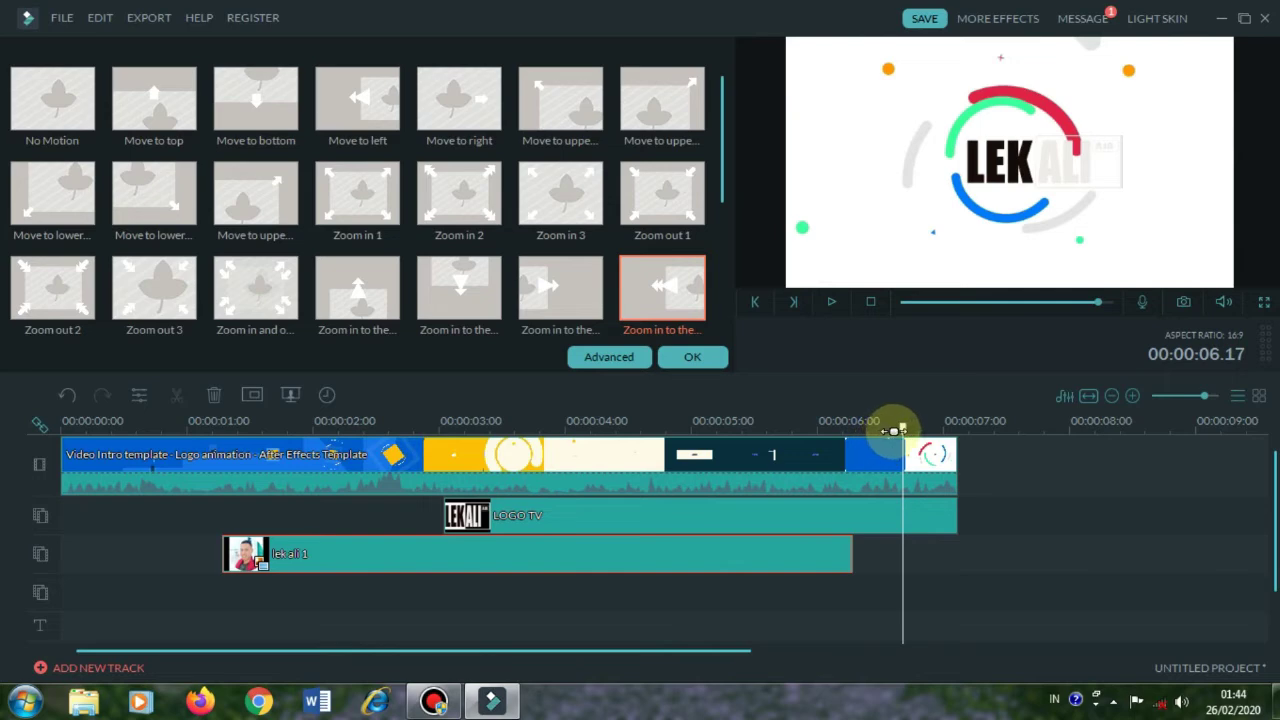
left_click_drag(903, 430, 443, 430)
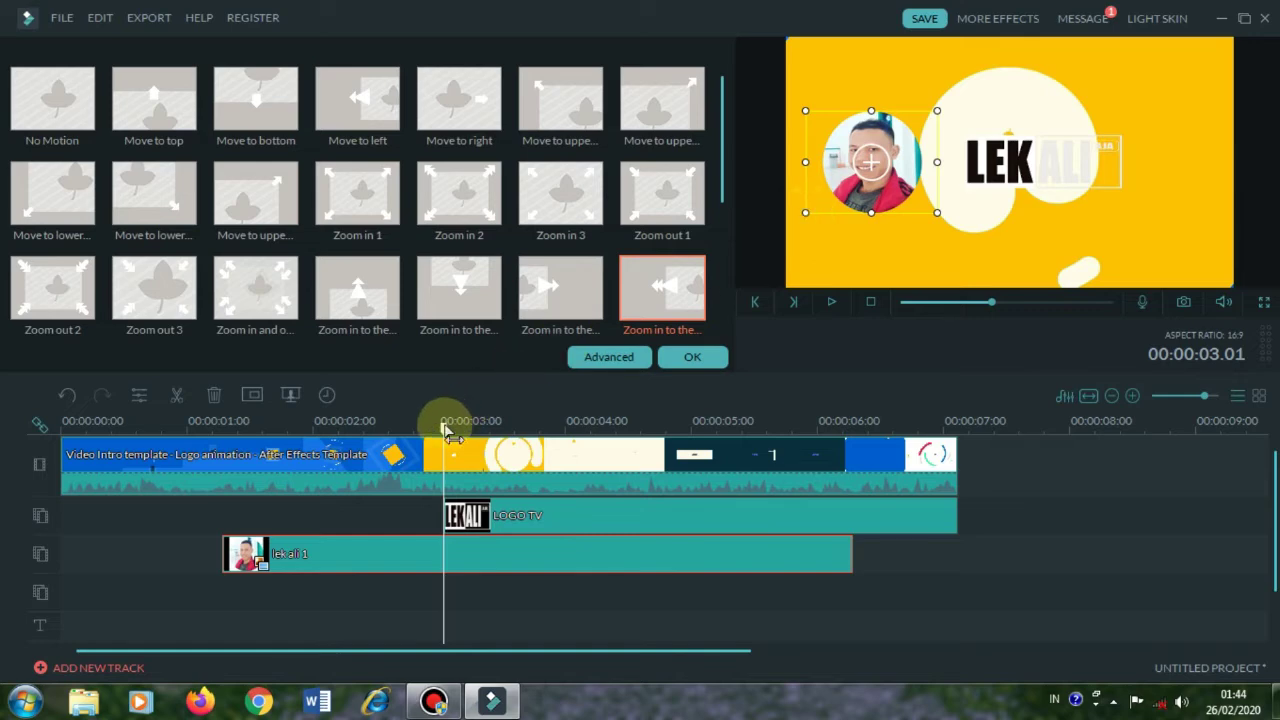
left_click_drag(445, 430, 695, 433)
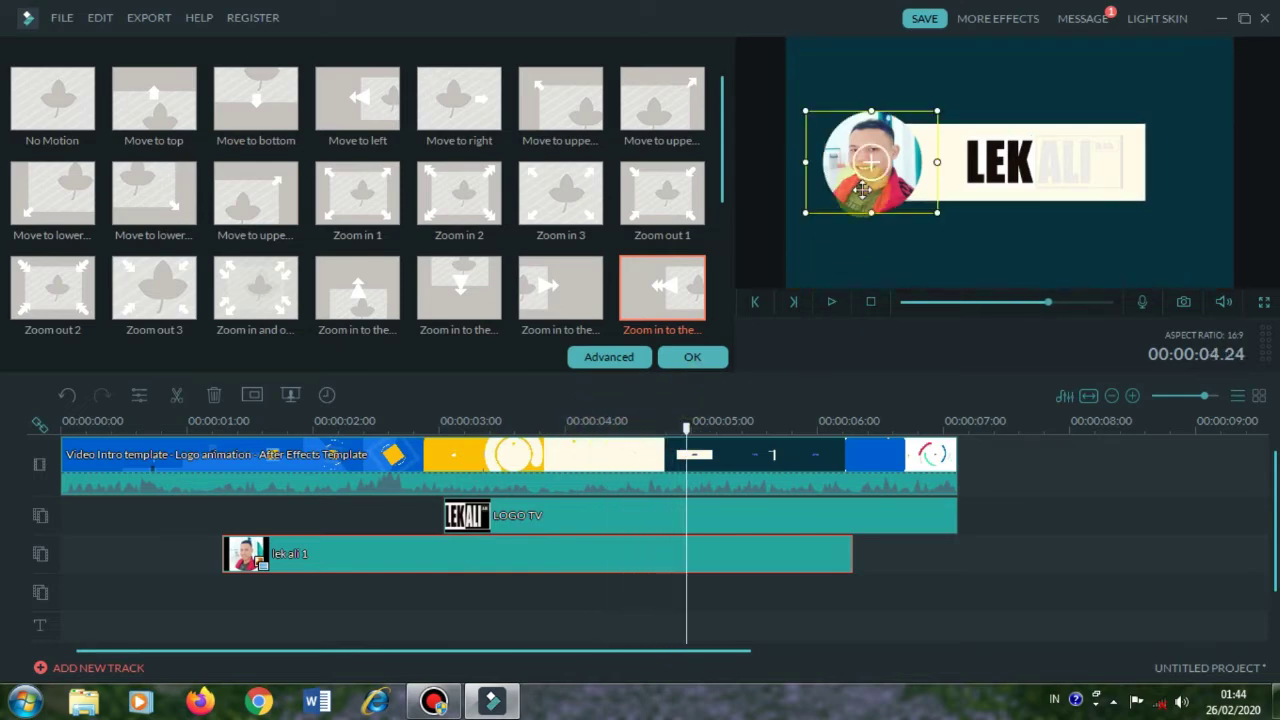
left_click_drag(807, 215, 860, 150)
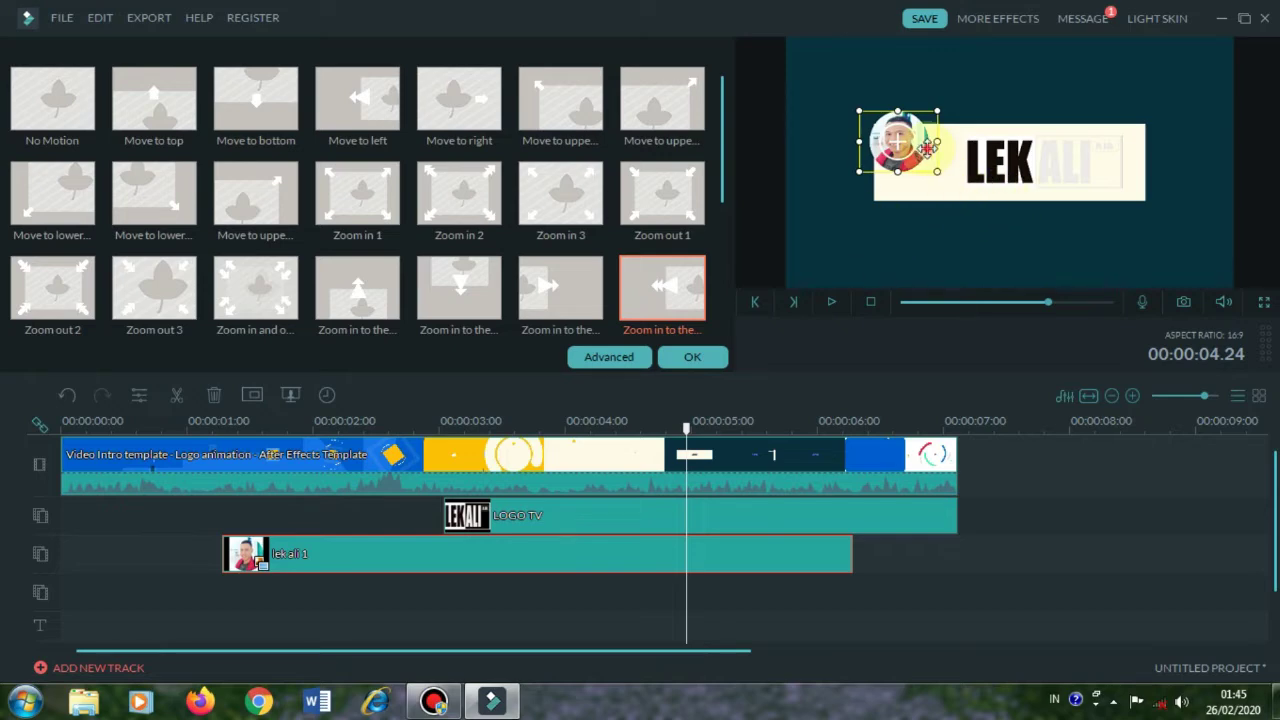
left_click_drag(928, 148, 823, 165)
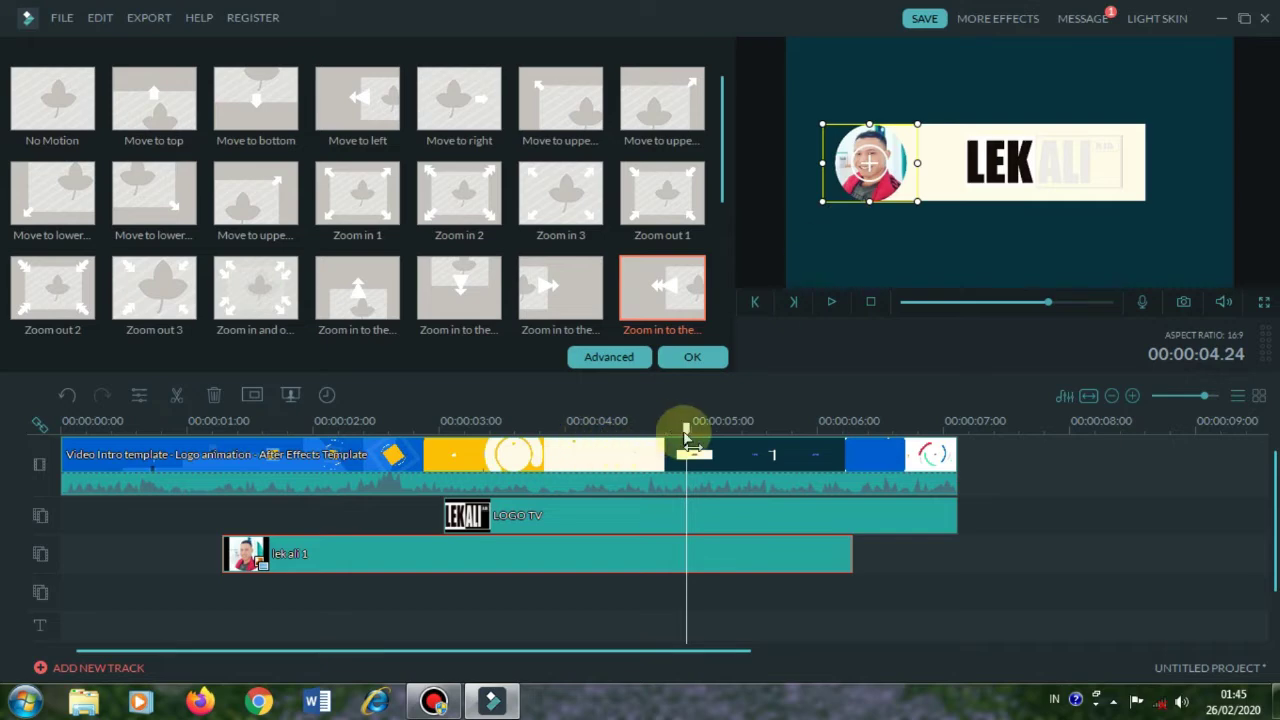
Step: Play the intro from about 1 second to the end to check the portrait and logo overlays
left_click_drag(686, 440, 199, 463)
left_click(830, 304)
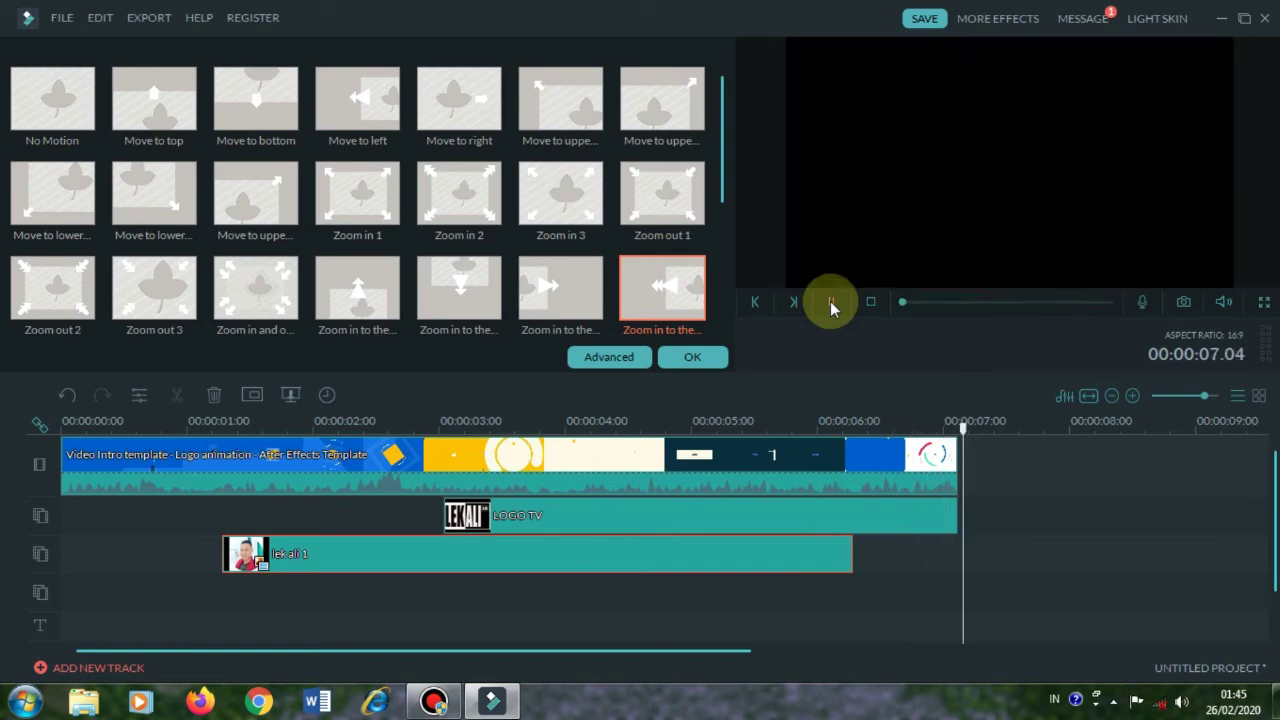
left_click(830, 304)
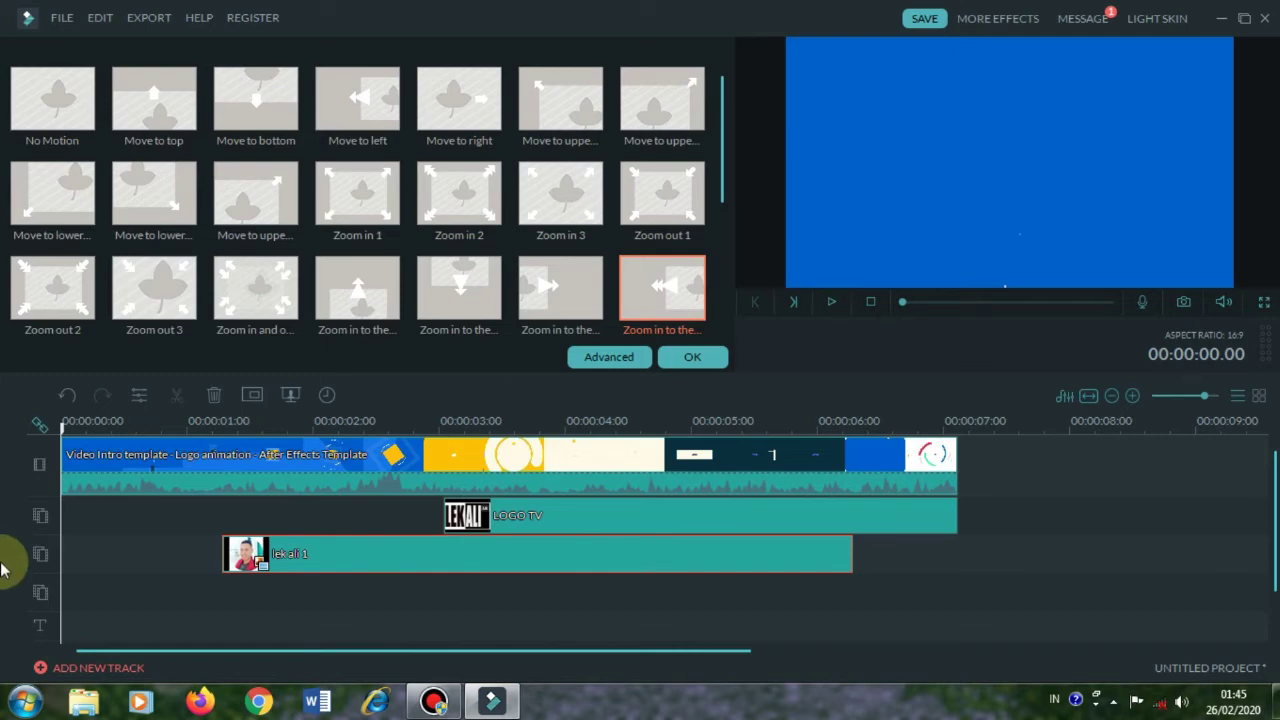
Step: At 00:00:02.15, shift the portrait right, closer to the logo, and play the intro to about 6 seconds
left_click_drag(63, 423, 389, 432)
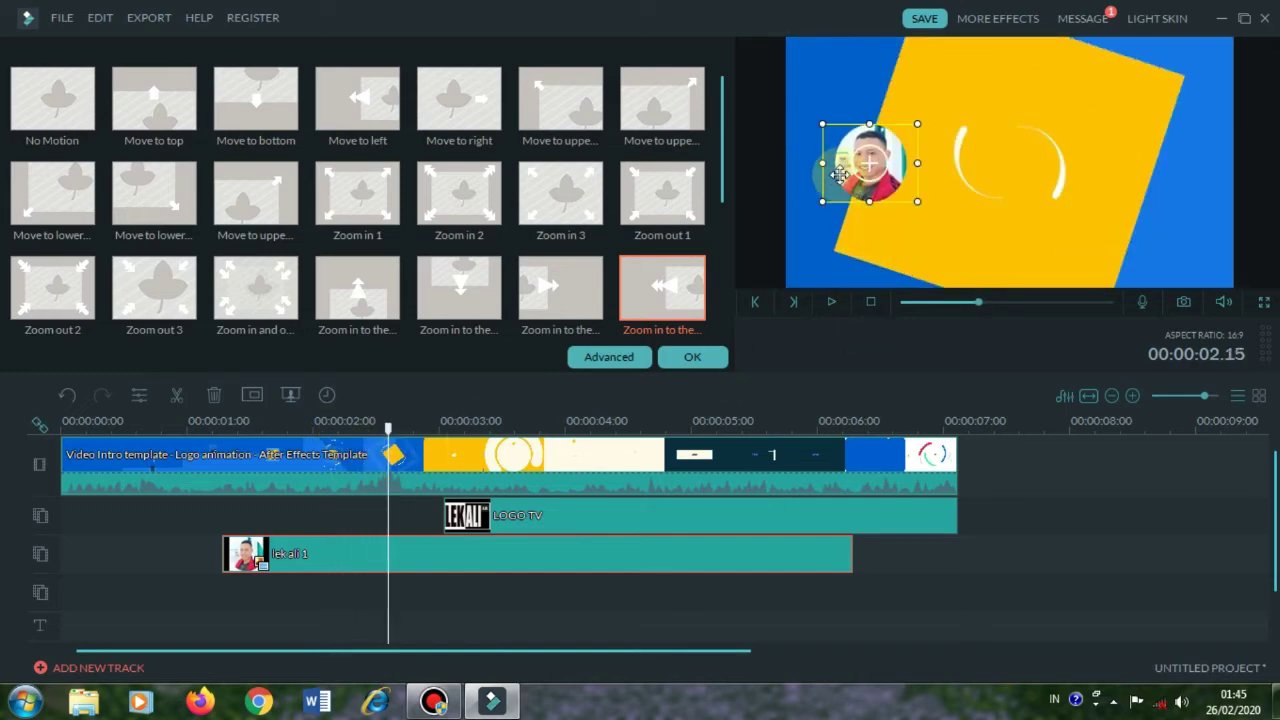
left_click_drag(841, 169, 871, 167)
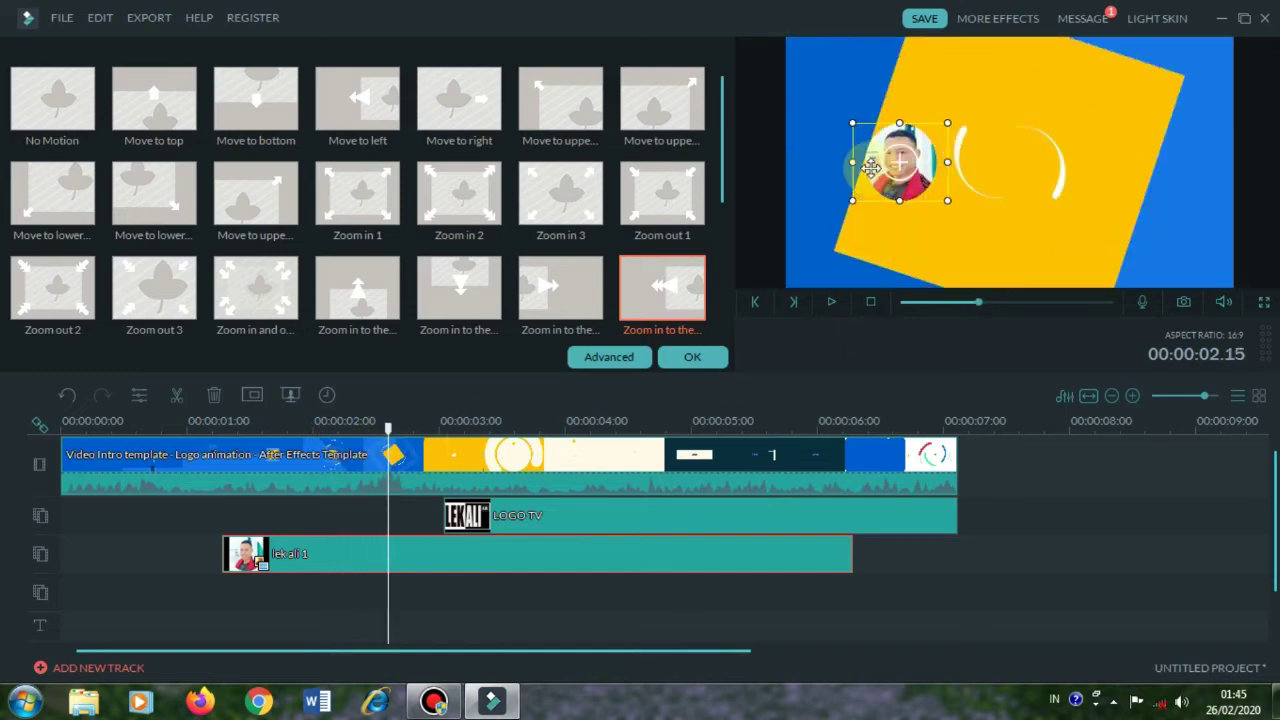
left_click(832, 302)
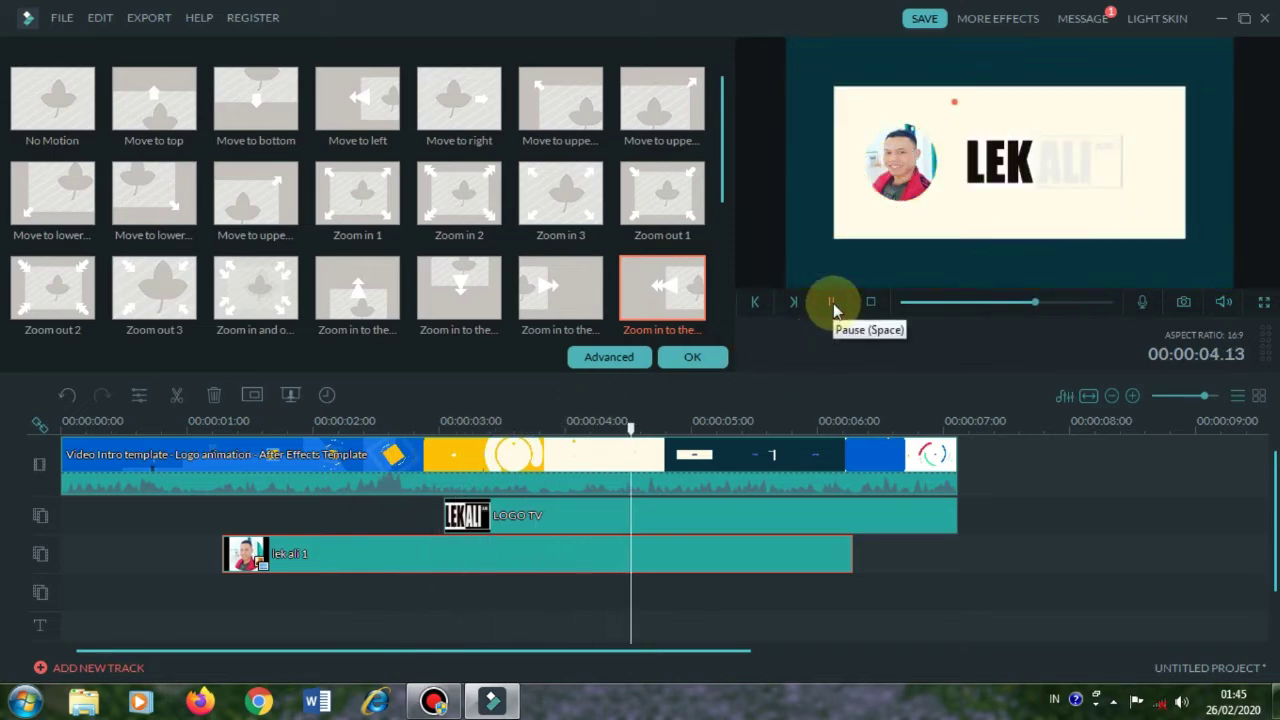
left_click(833, 303)
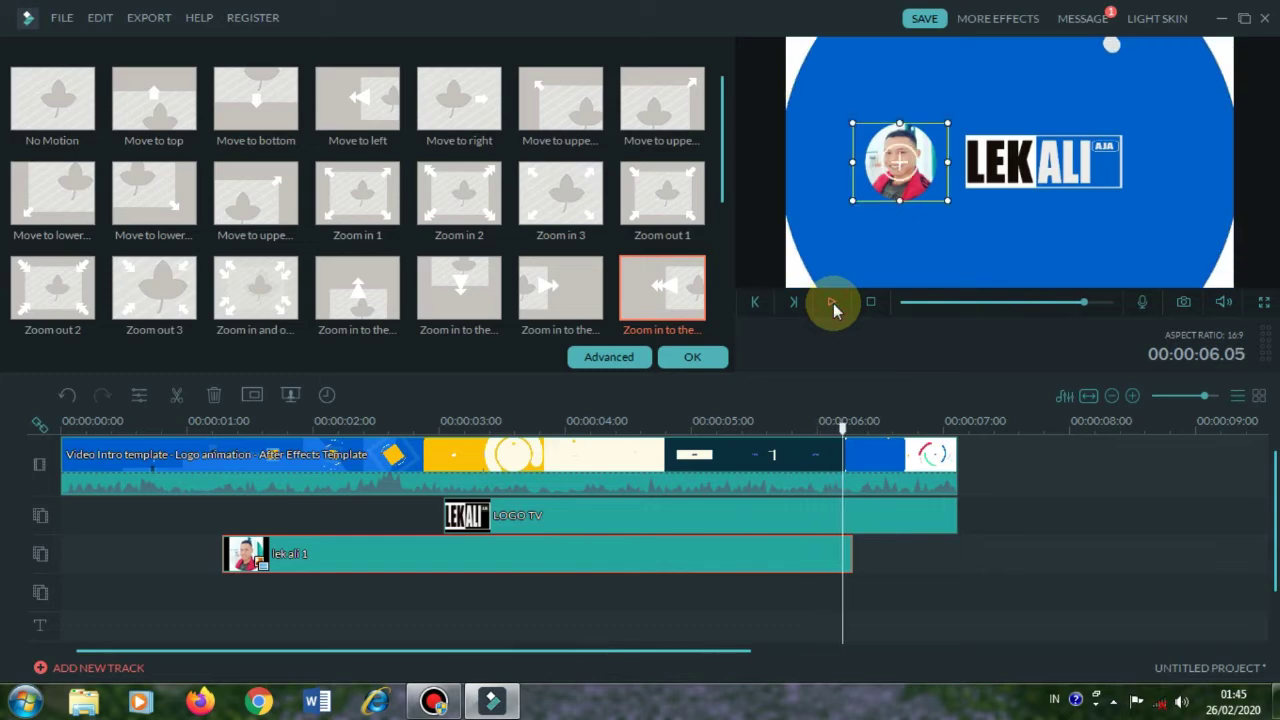
Step: Stretch the logo overlay's left edge out to the portrait's edge and preview the intro
left_click(605, 516)
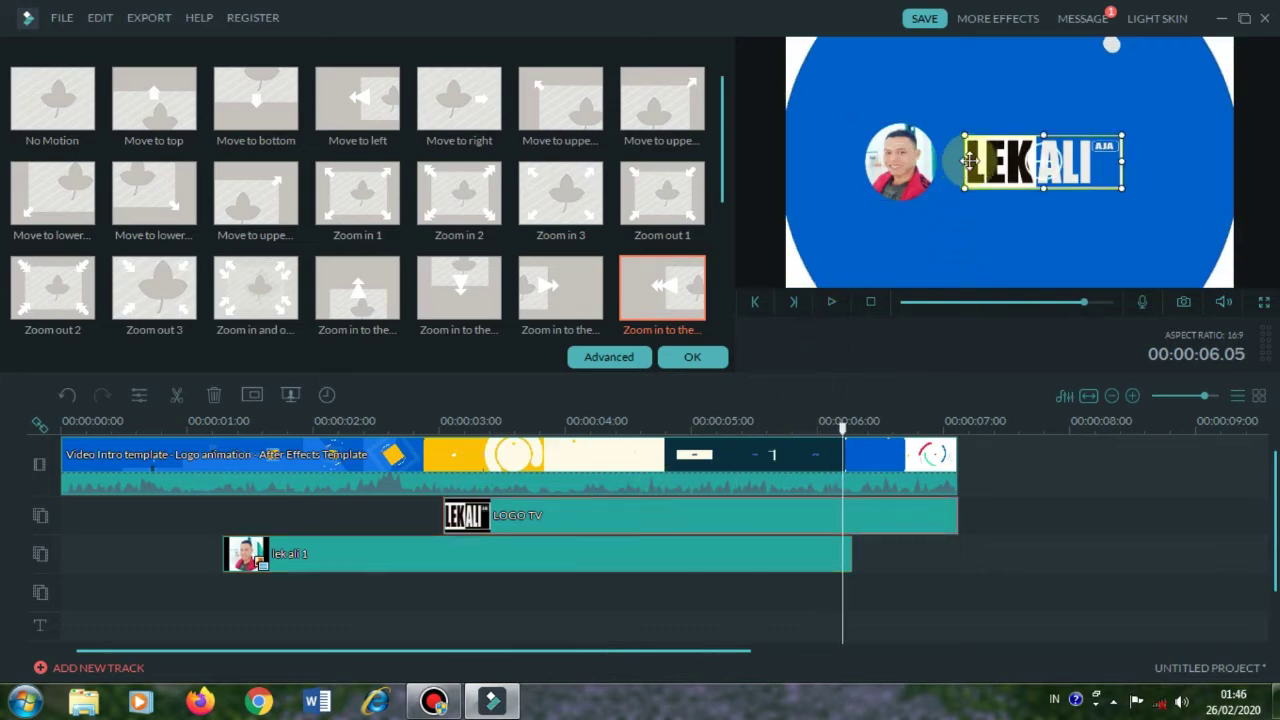
left_click_drag(966, 160, 940, 163)
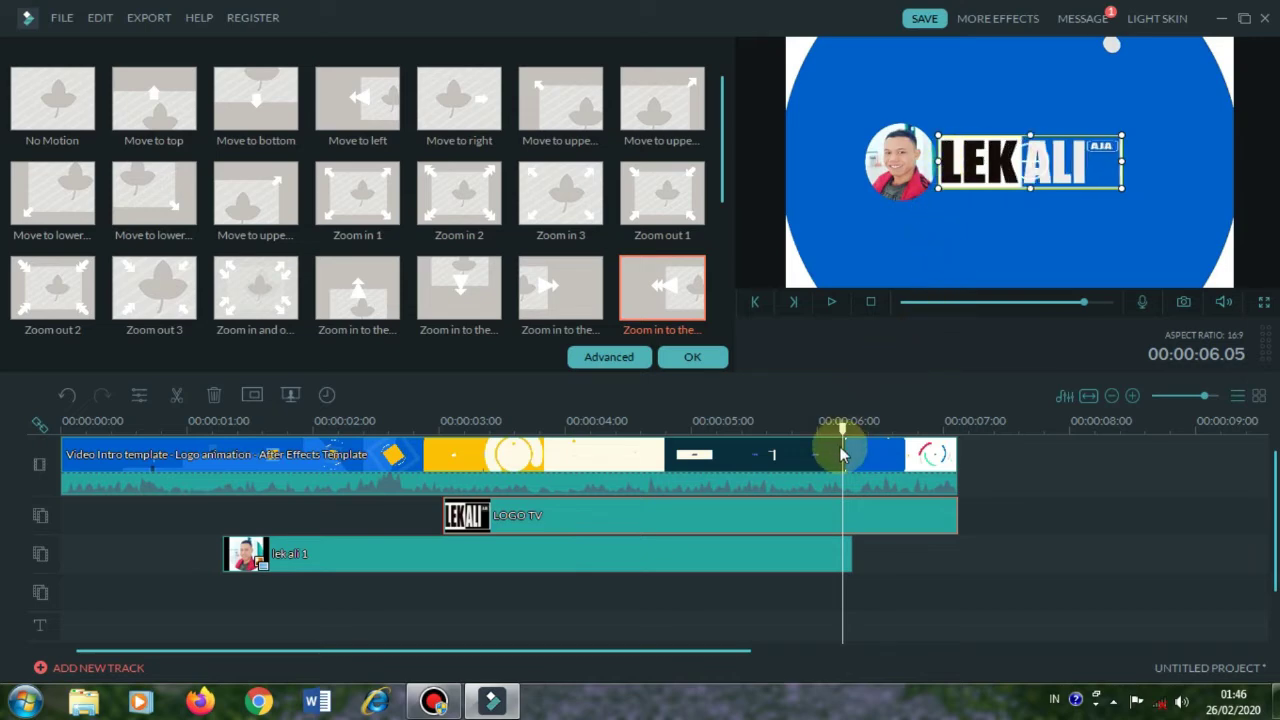
left_click(831, 302)
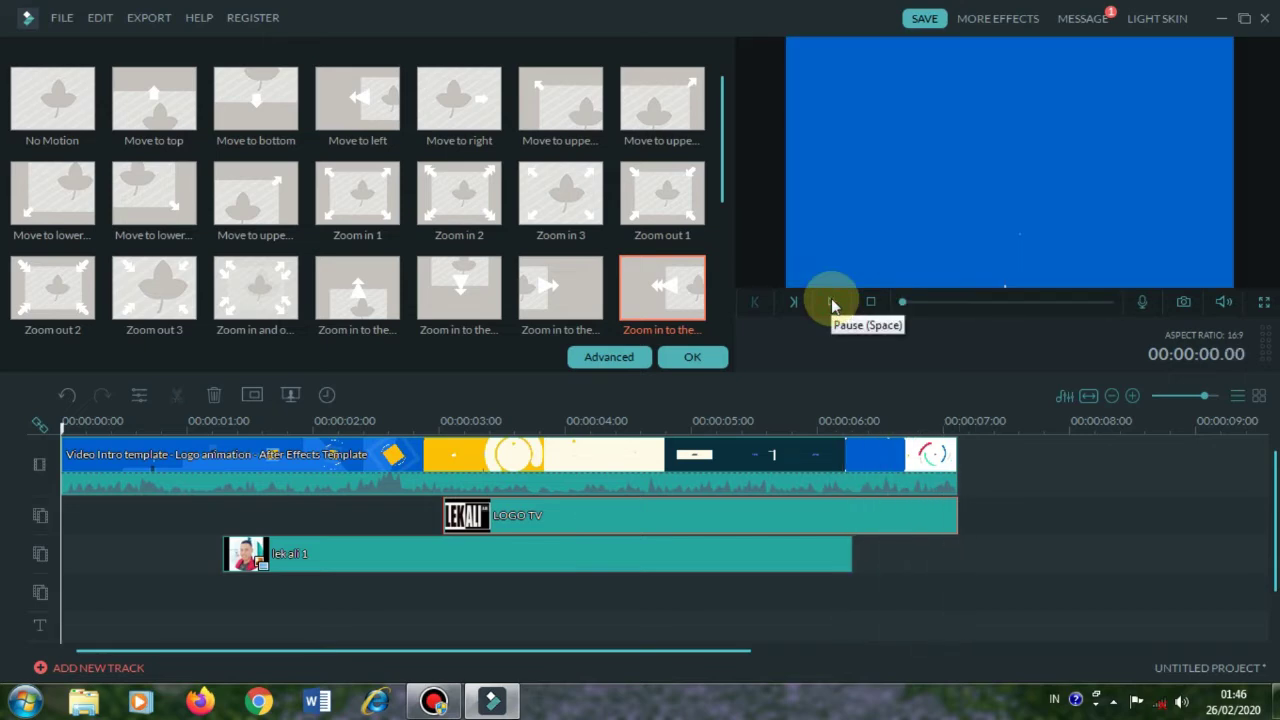
left_click(829, 302)
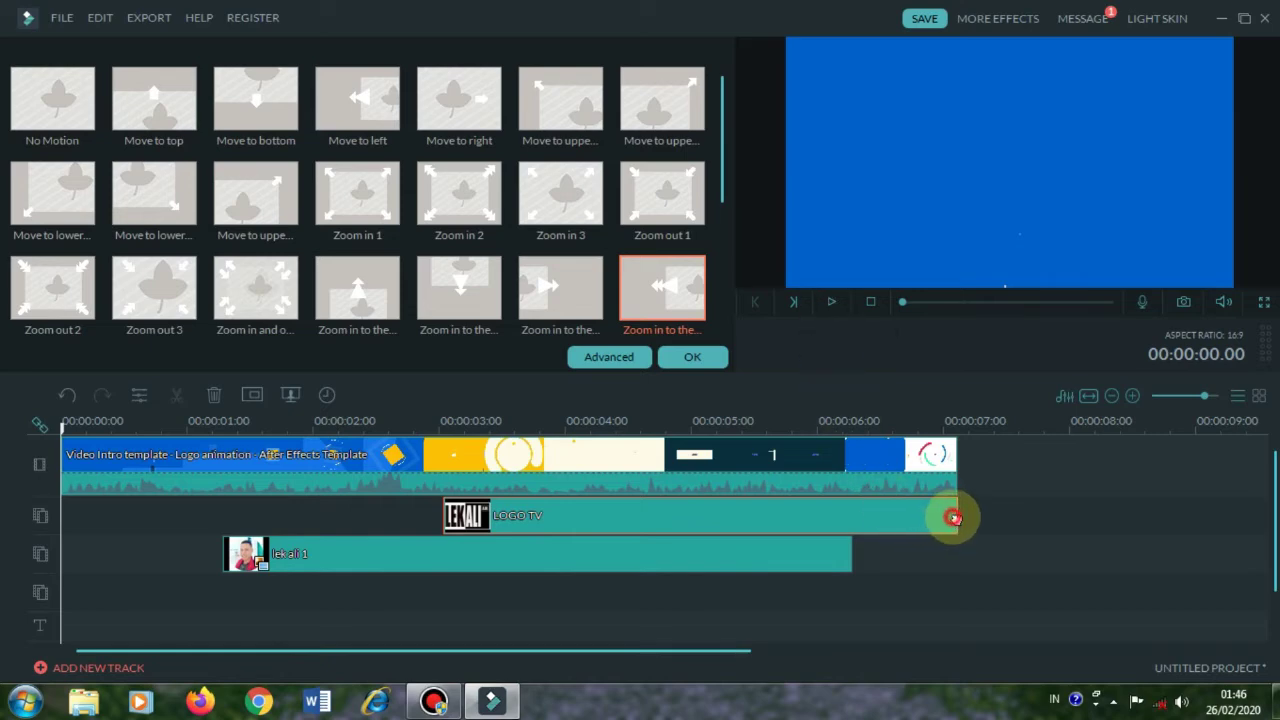
Step: Shorten the LOGO TV clip to end with the portrait clip at 00:00:06.07 and replay the intro
left_click(953, 517)
left_click_drag(957, 514, 852, 517)
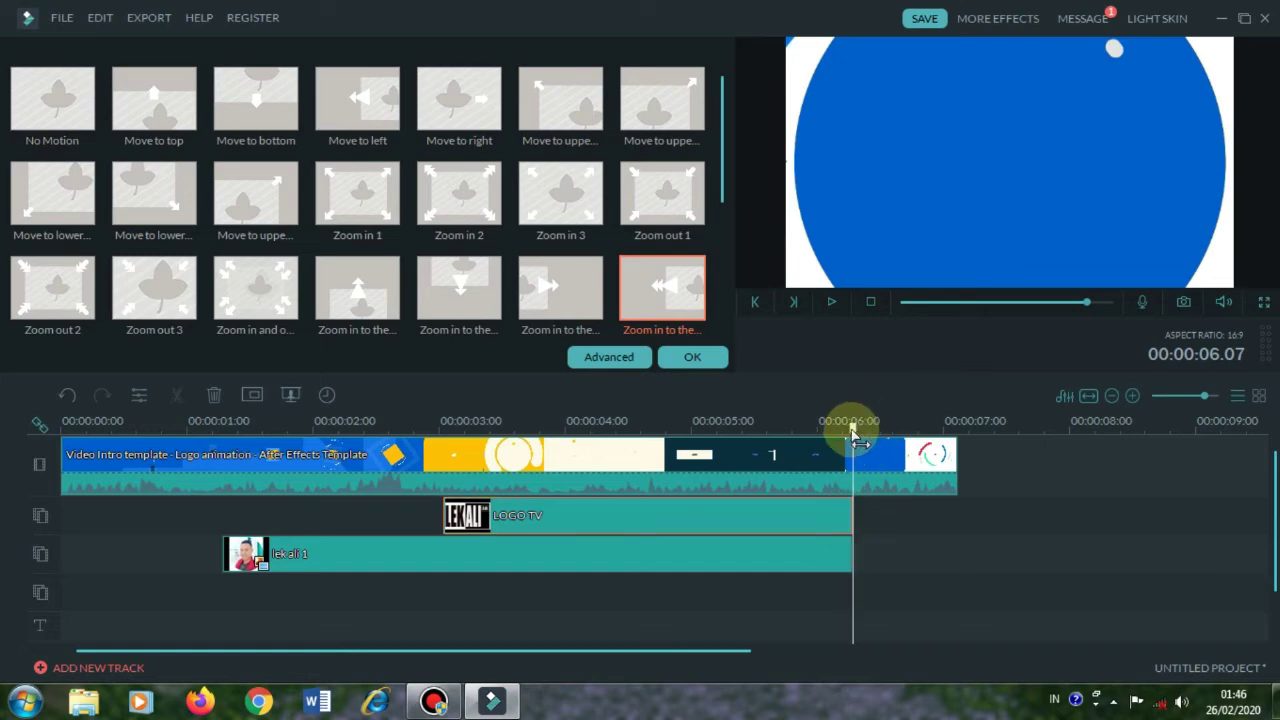
left_click_drag(852, 430, 212, 460)
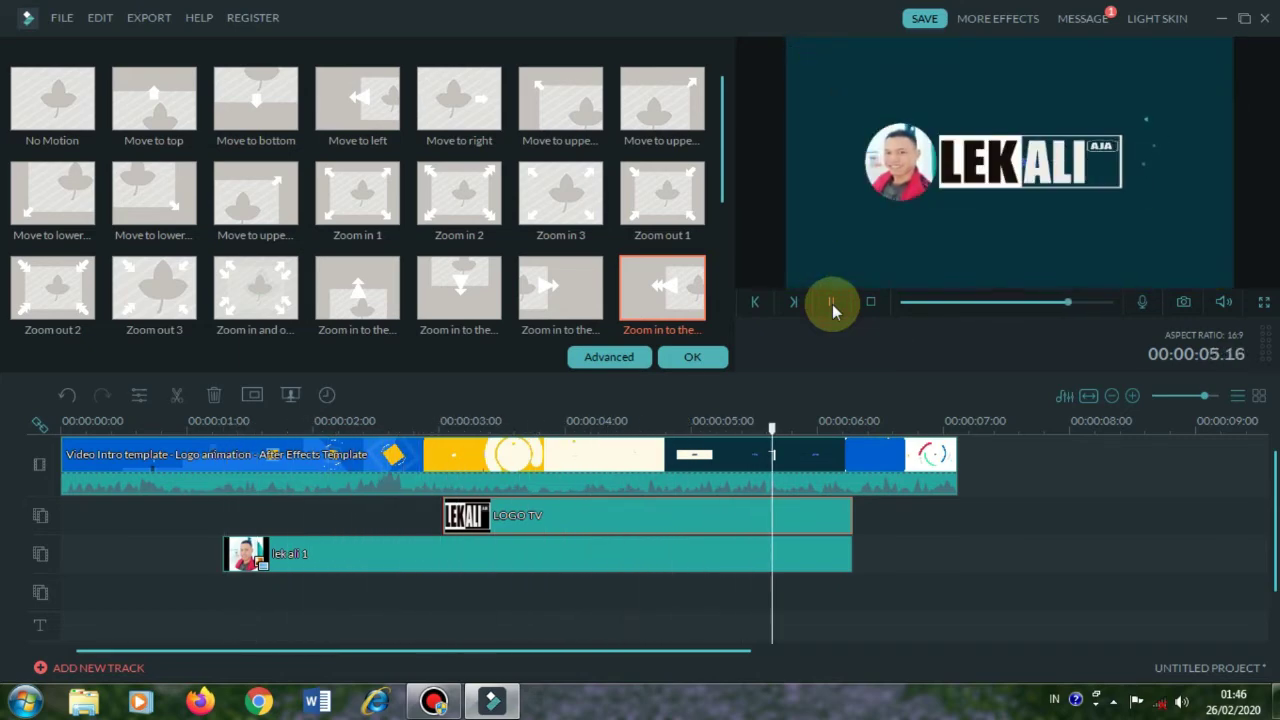
left_click(832, 308)
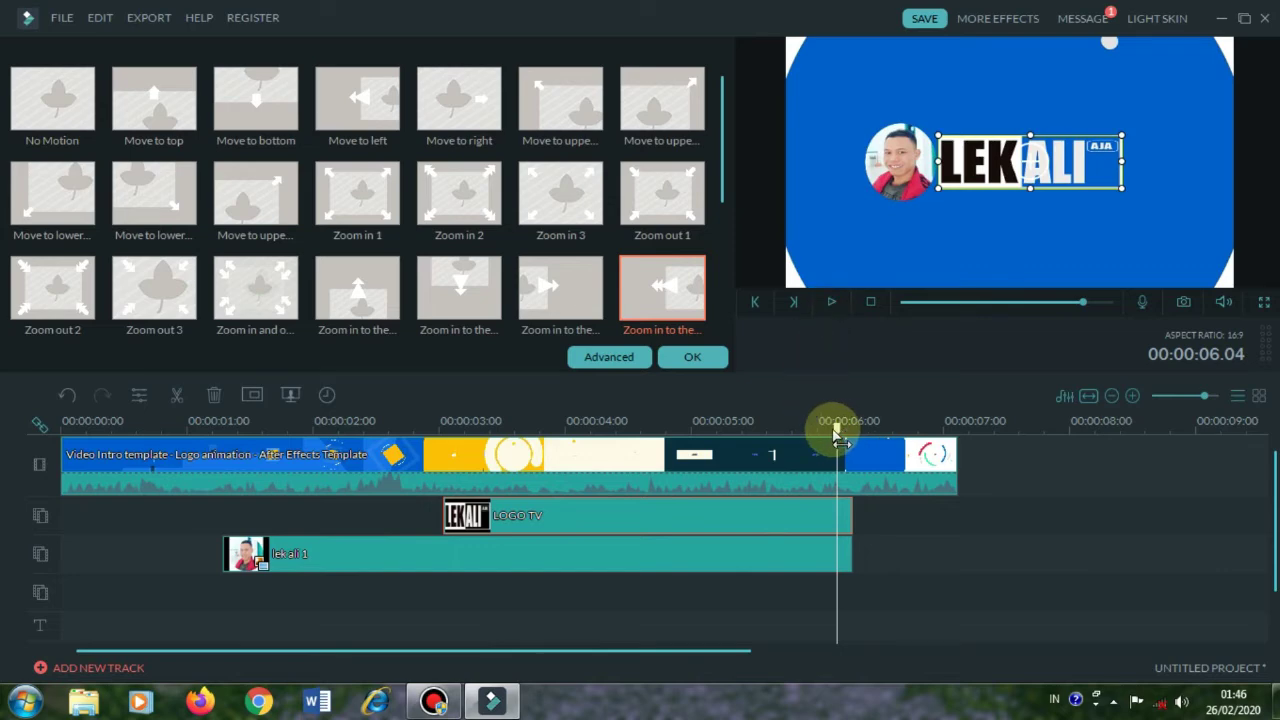
Step: At 00:00:04.22, enlarge the logo upward, downward and to the right to fill the cream bar beside the portrait
left_click_drag(838, 430, 679, 432)
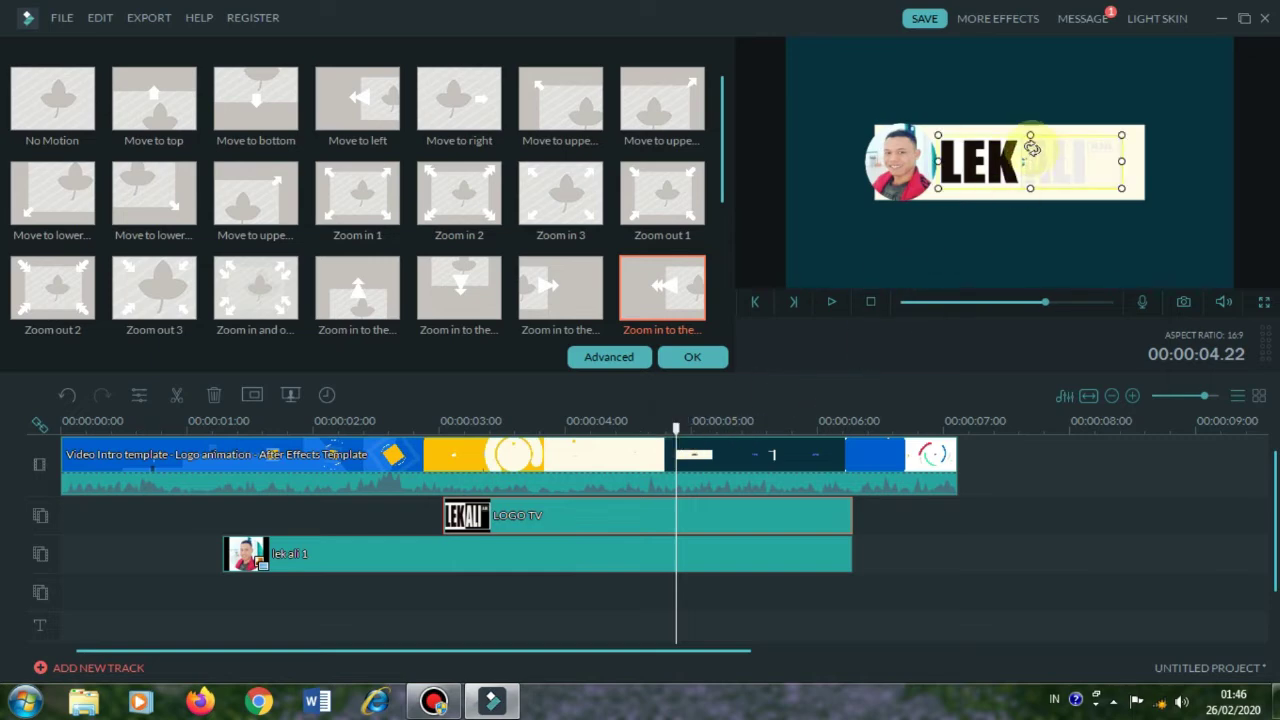
left_click_drag(1031, 135, 1030, 129)
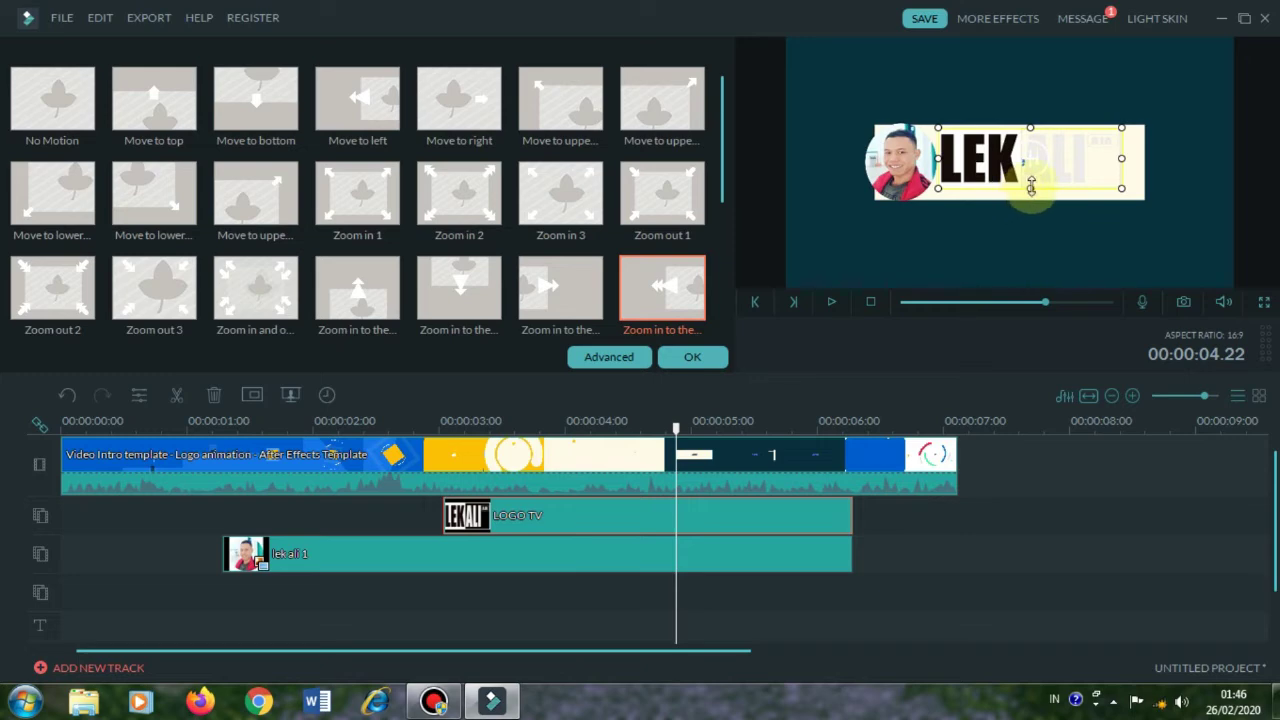
left_click_drag(1031, 188, 1031, 197)
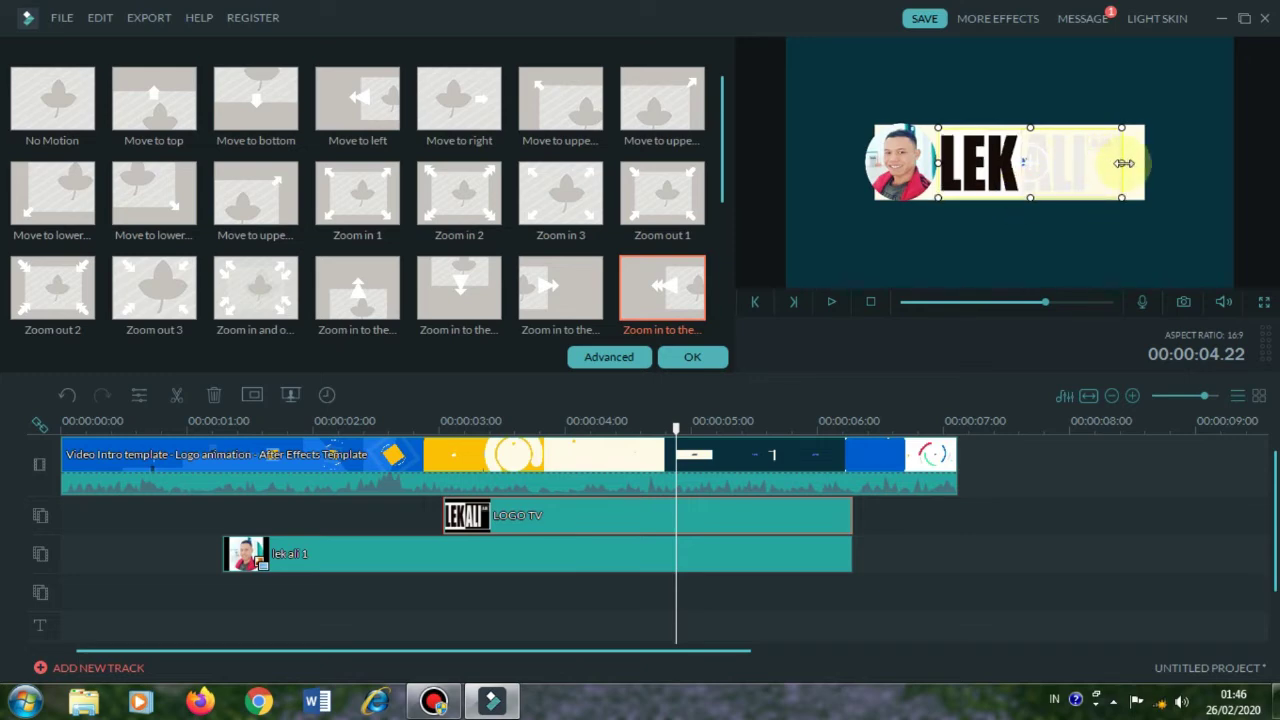
left_click_drag(1124, 163, 1144, 163)
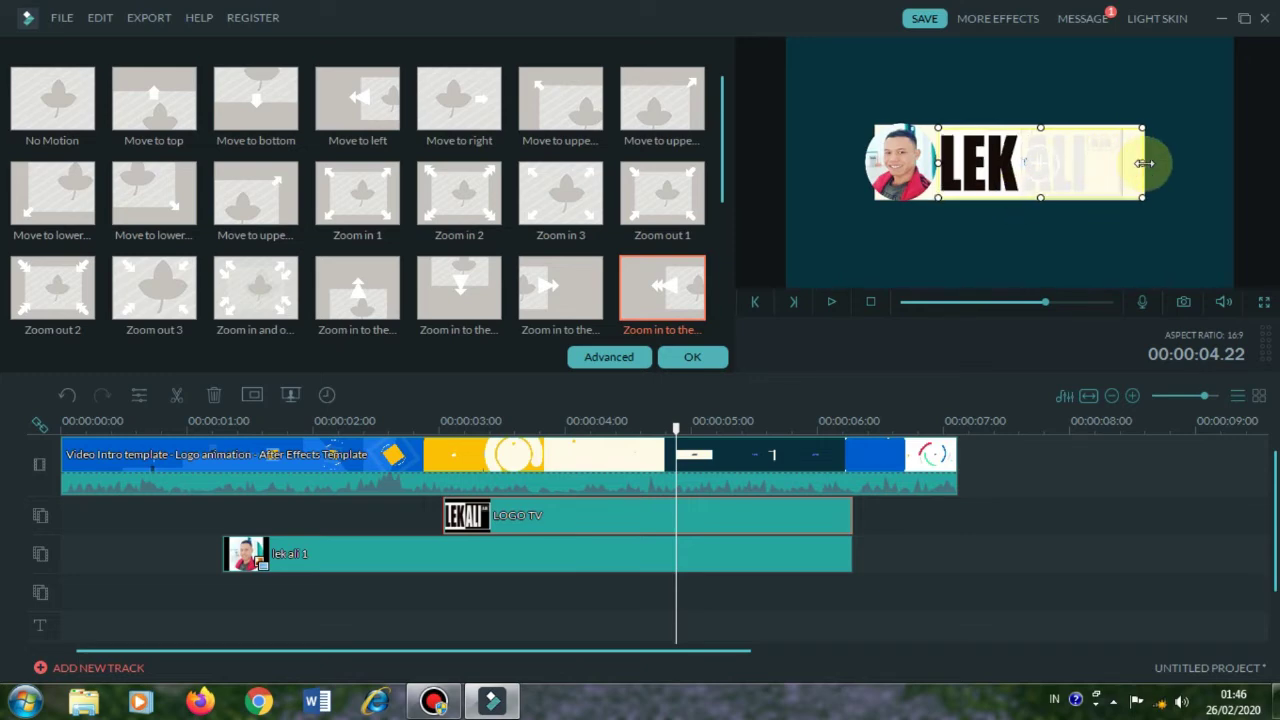
Step: Move the portrait slightly left over the cream bar's end and widen it to meet the logo
left_click(898, 183)
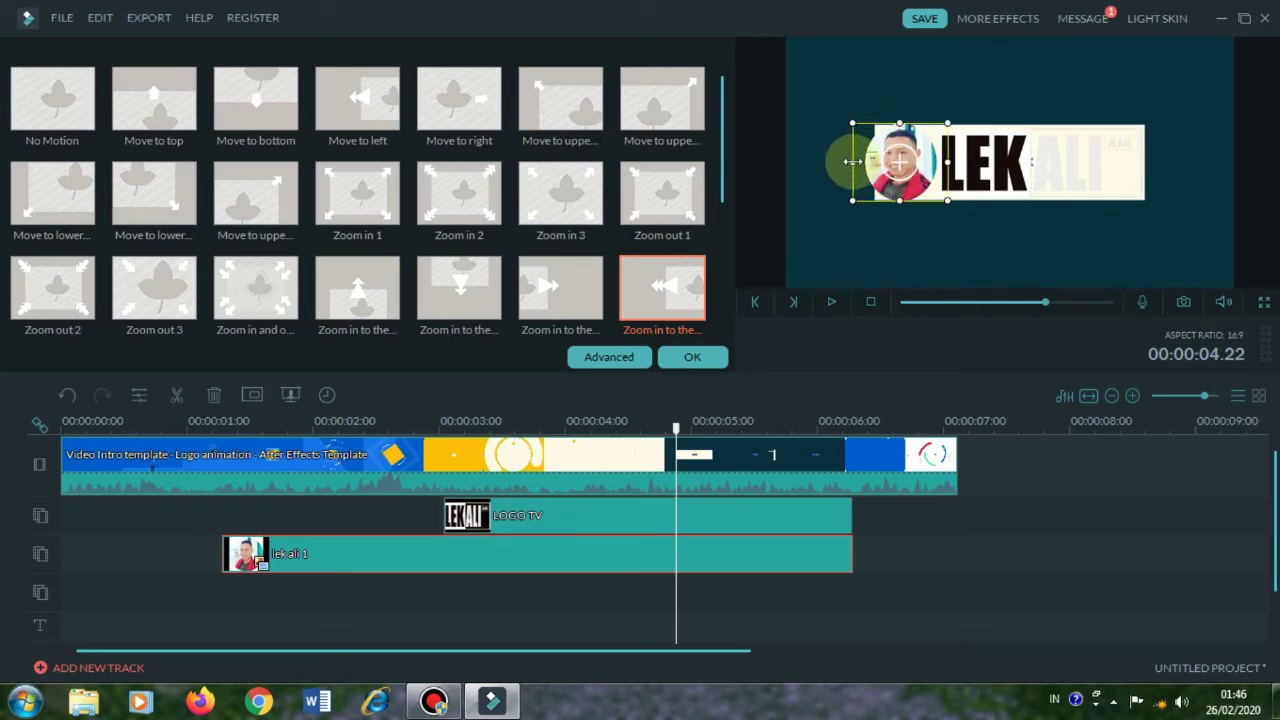
left_click_drag(879, 160, 873, 158)
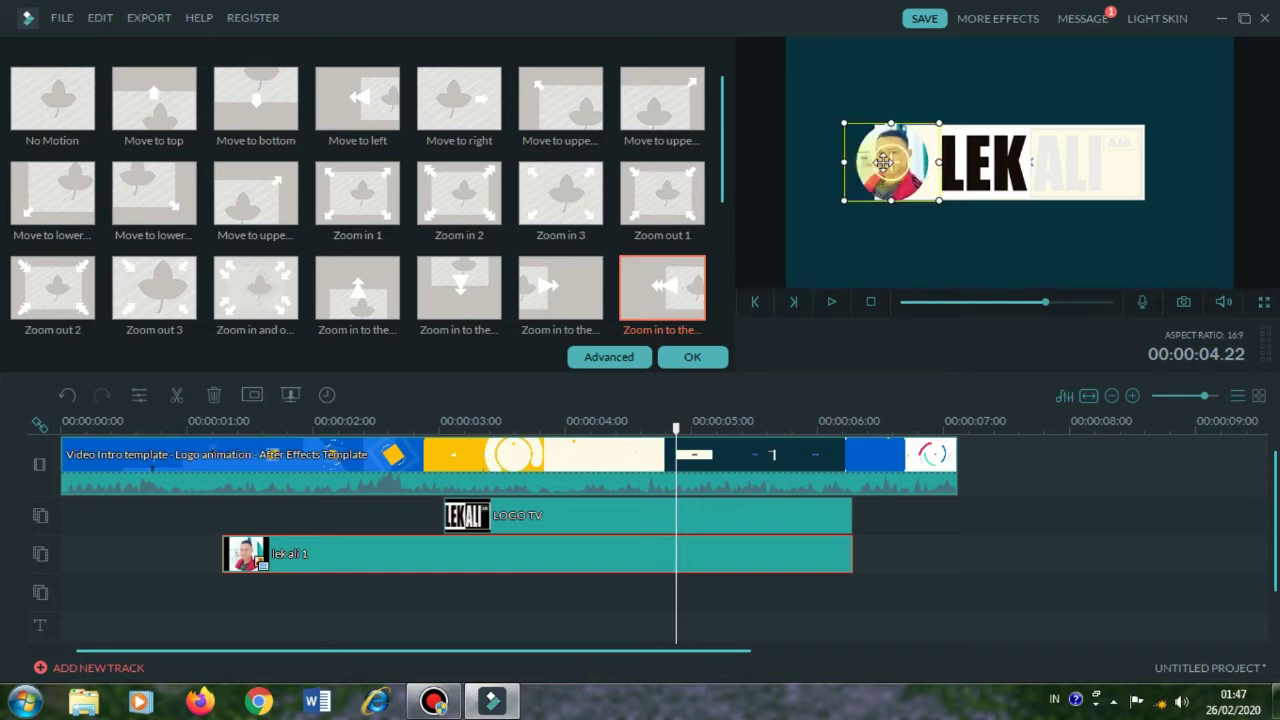
left_click_drag(939, 162, 948, 162)
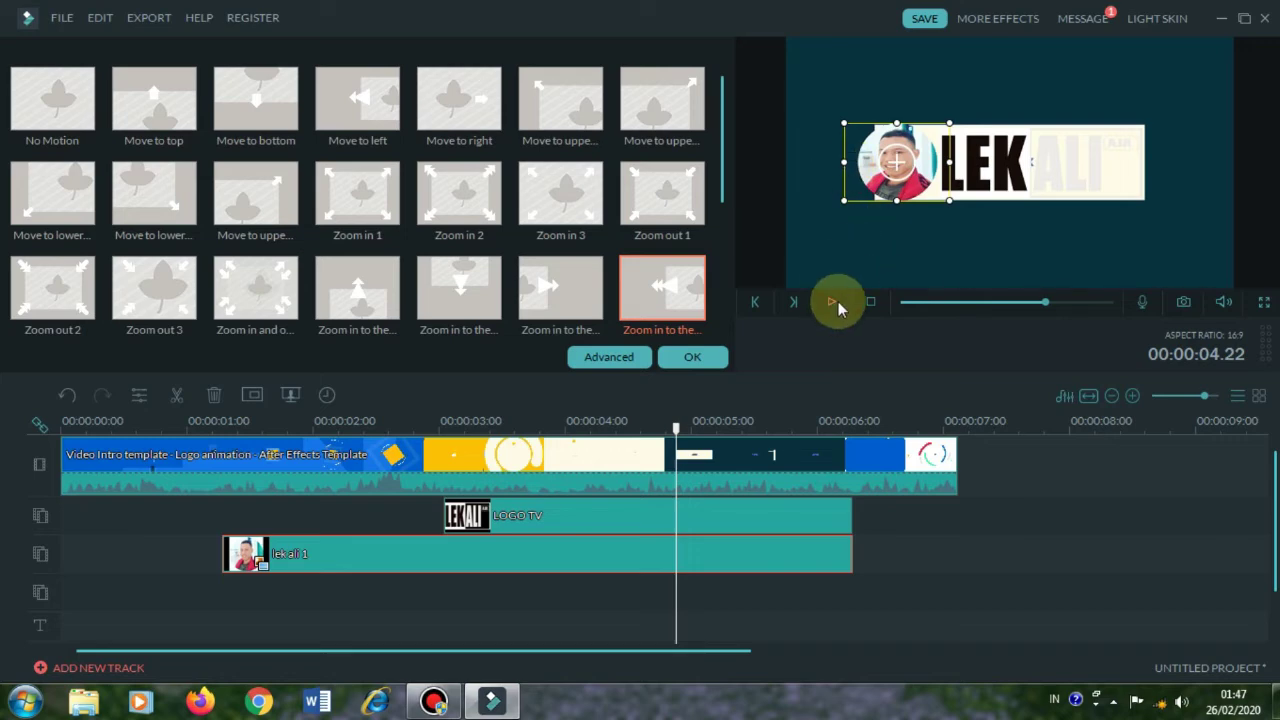
Step: Append the videoplayback (5) clip to the main video track right after the intro template, at 00:00:07.03
left_click(53, 430)
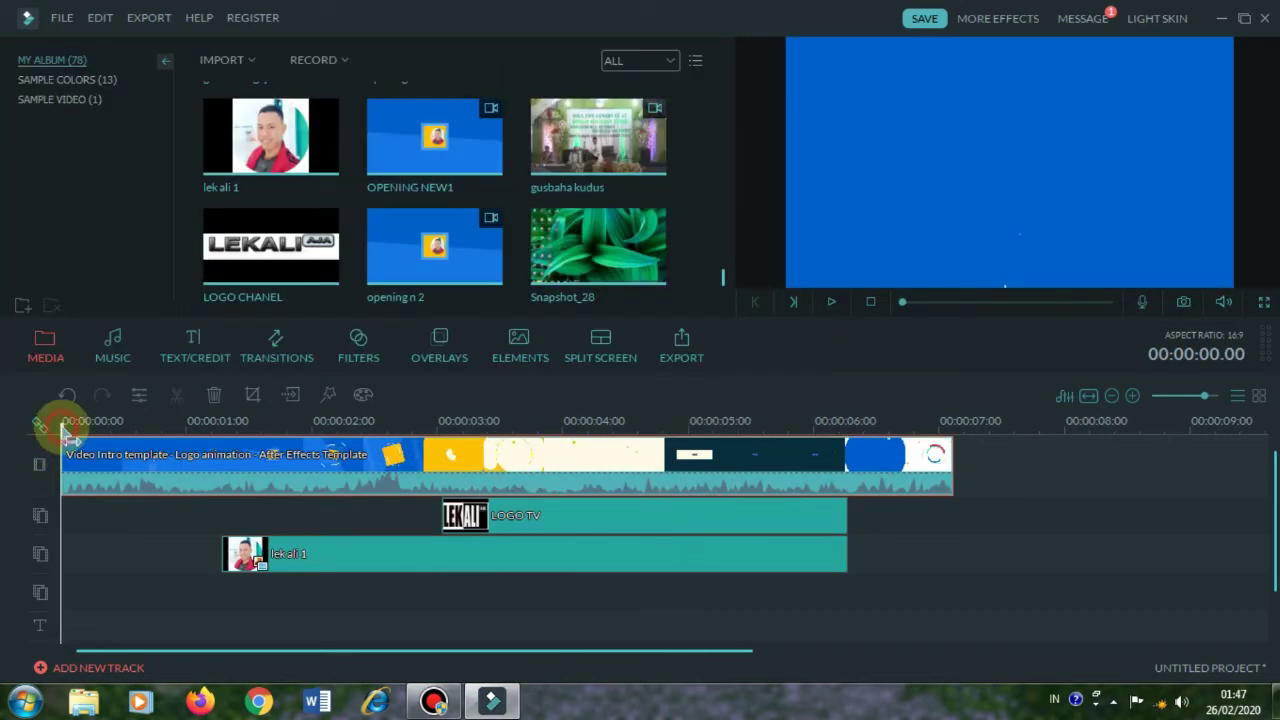
left_click_drag(62, 432, 953, 430)
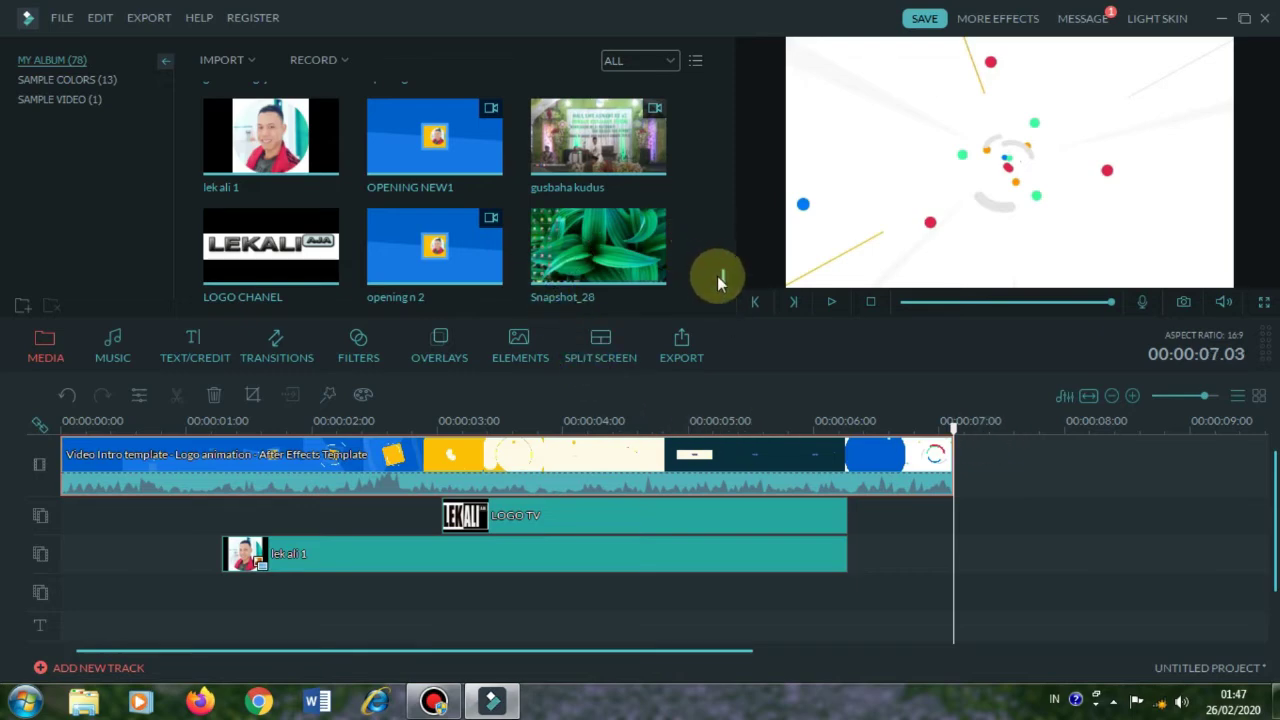
scroll(723, 275, "down", 5)
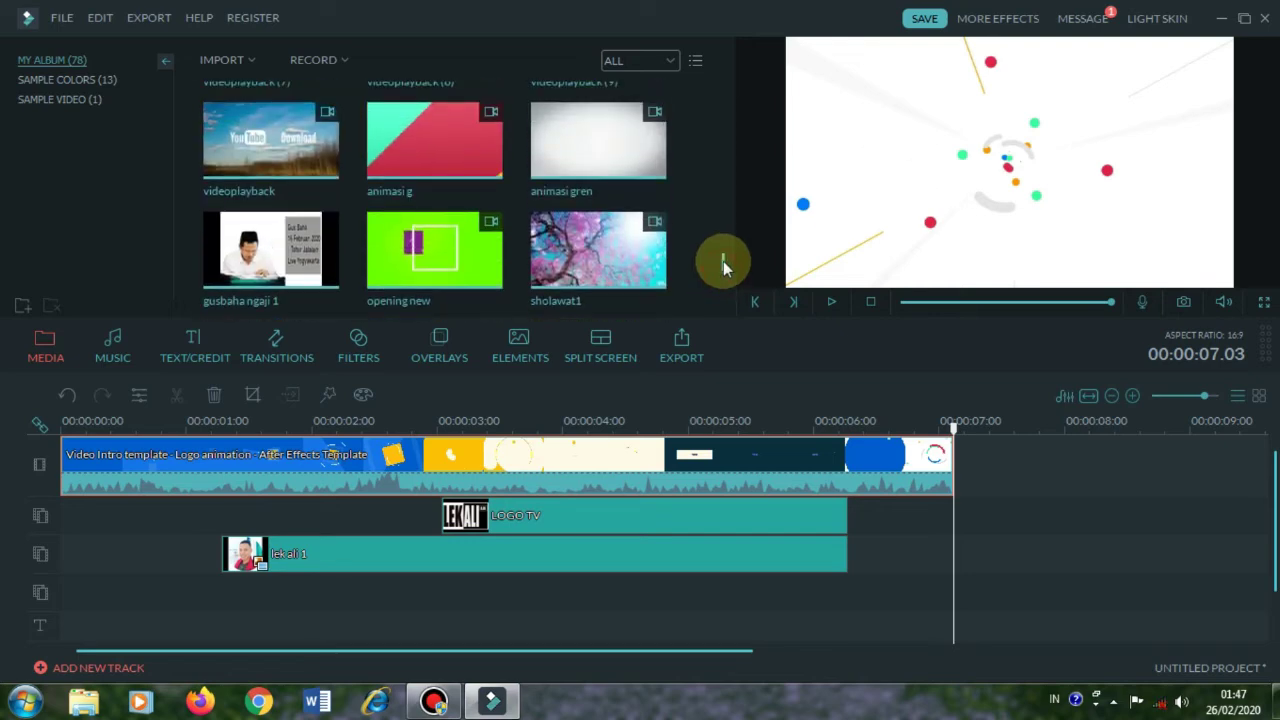
scroll(725, 300, "up", 4)
scroll(723, 300, "down", 2)
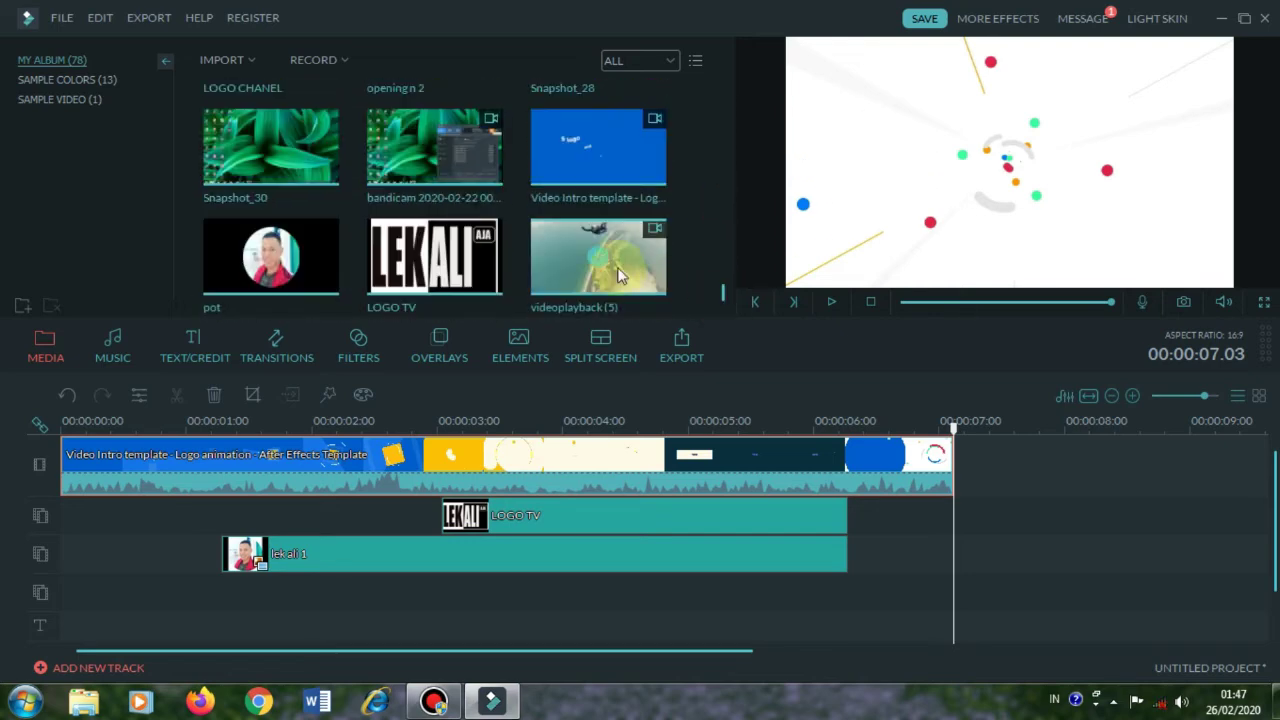
left_click_drag(596, 262, 990, 480)
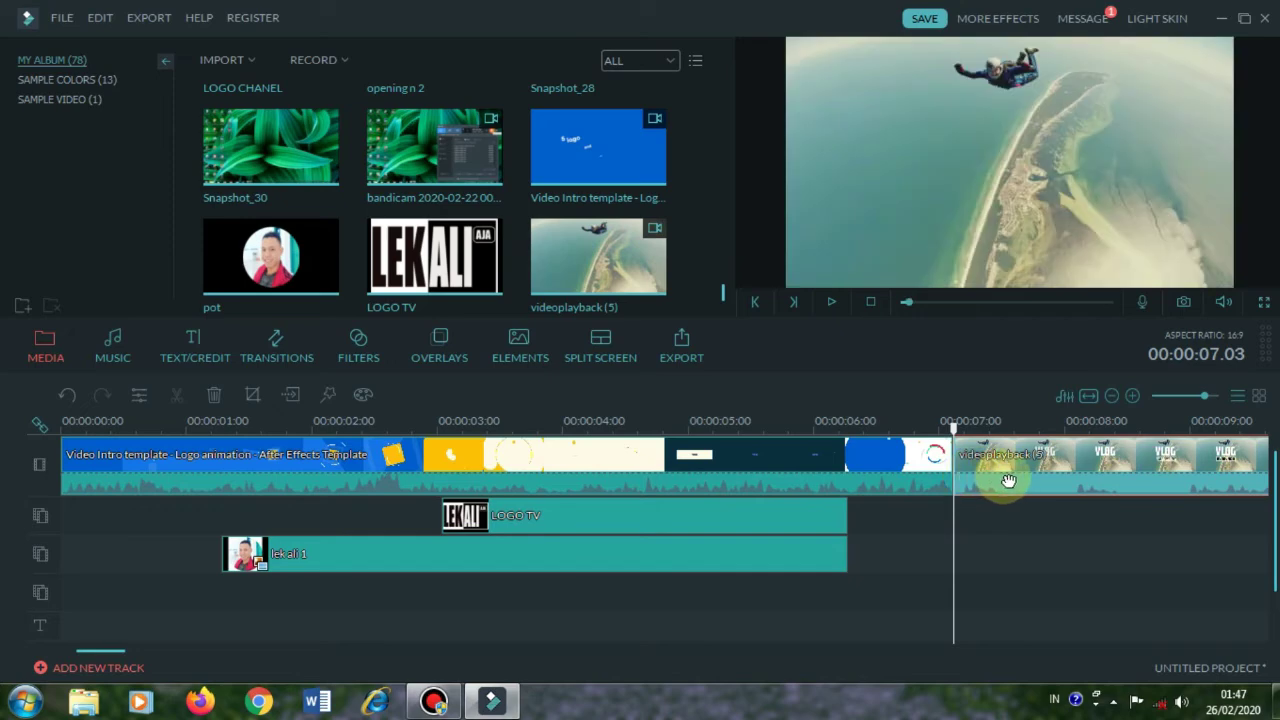
Step: Detach the audio from the videoplayback (5) clip and move it to the start of the timeline
right_click(1008, 481)
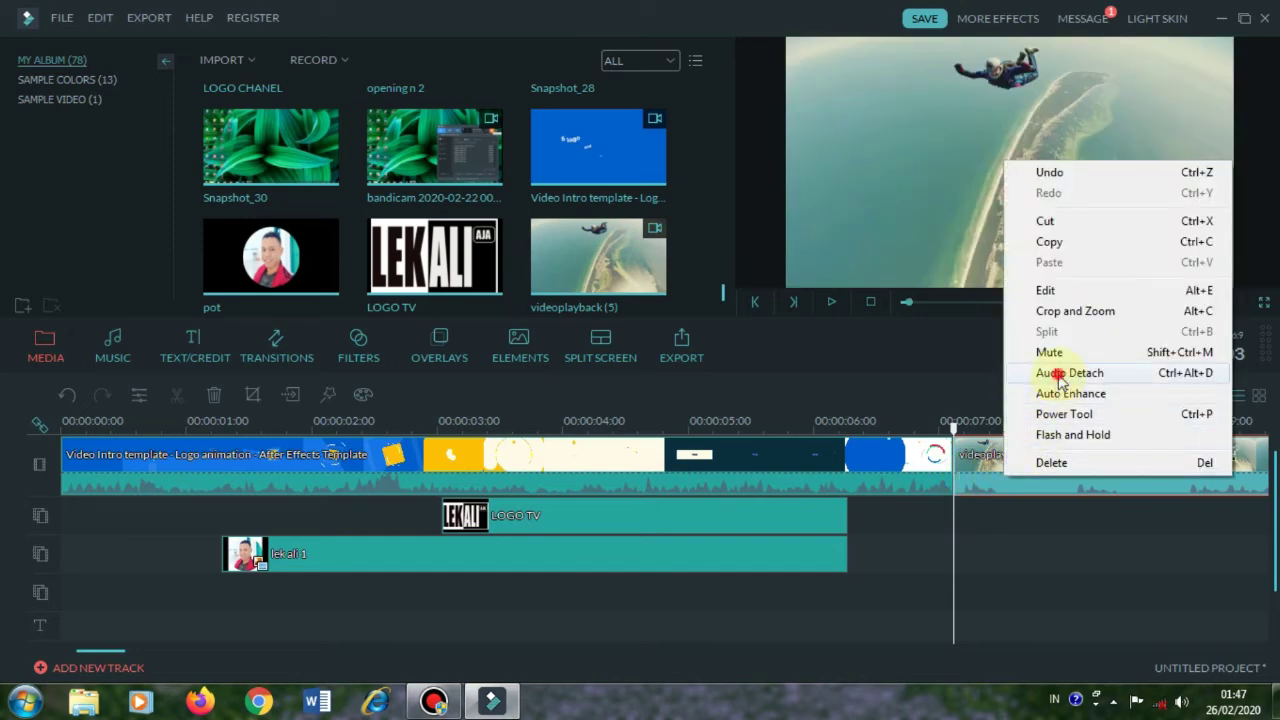
left_click(1058, 375)
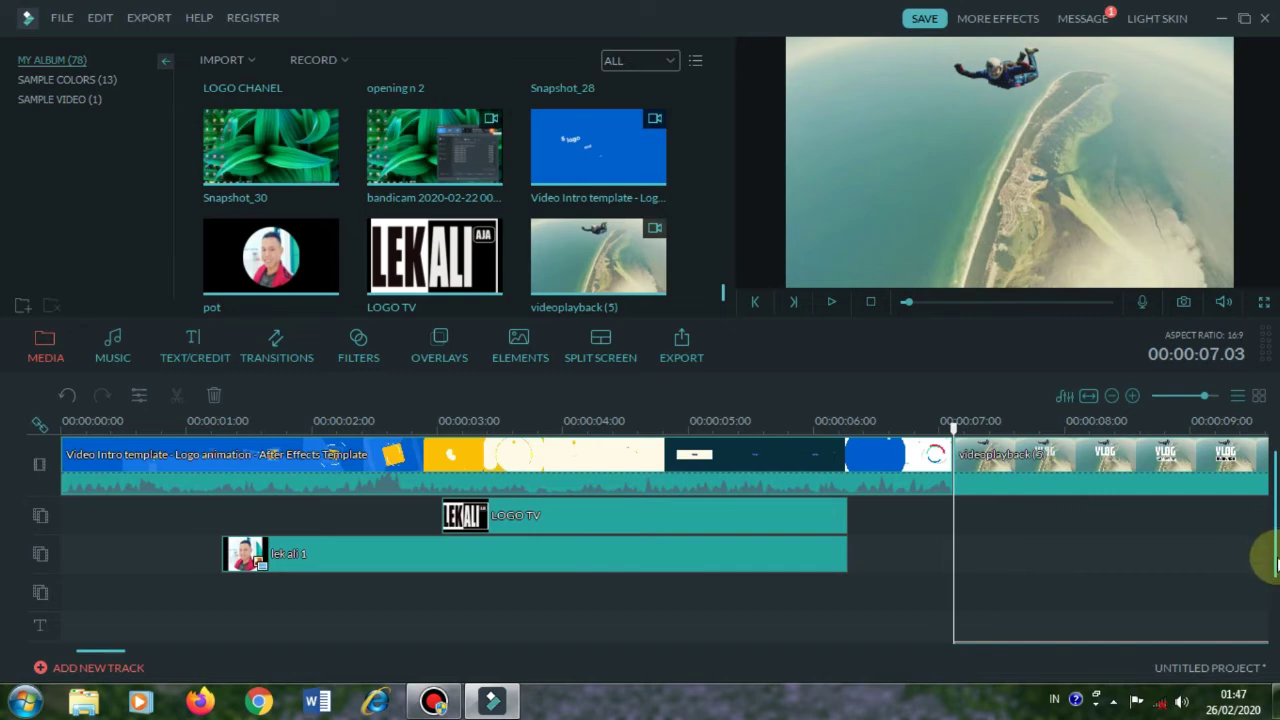
scroll(1268, 552, "down", 2)
left_click_drag(1166, 614, 260, 590)
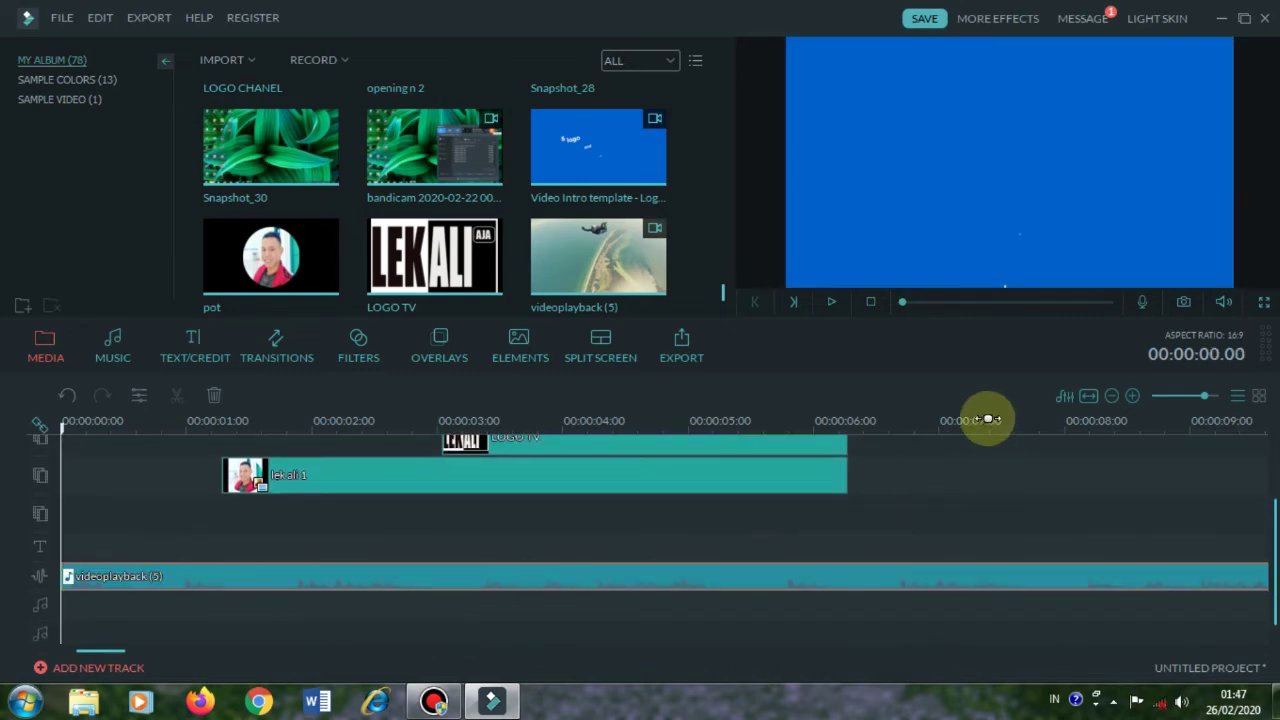
Step: Delete the videoplayback (5) video clip from the main track, keeping its detached audio
scroll(1270, 522, "up", 1)
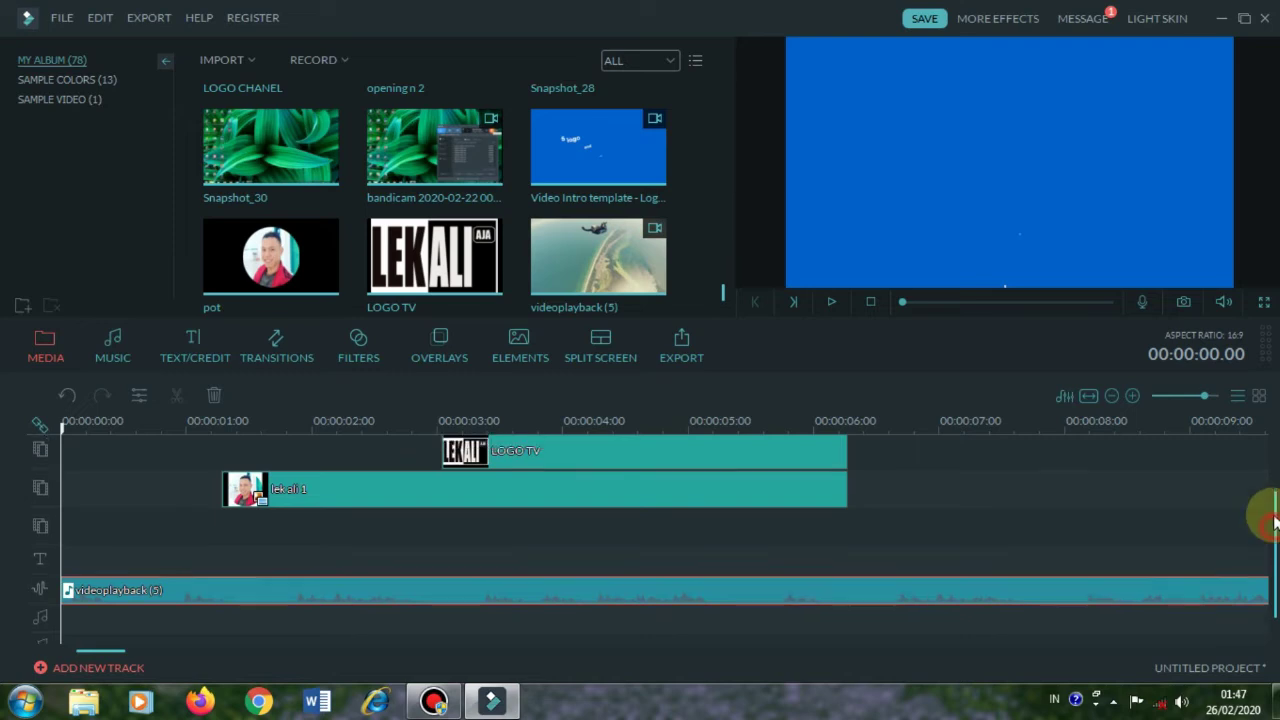
scroll(1270, 522, "up", 3)
left_click(1151, 458)
right_click(1153, 450)
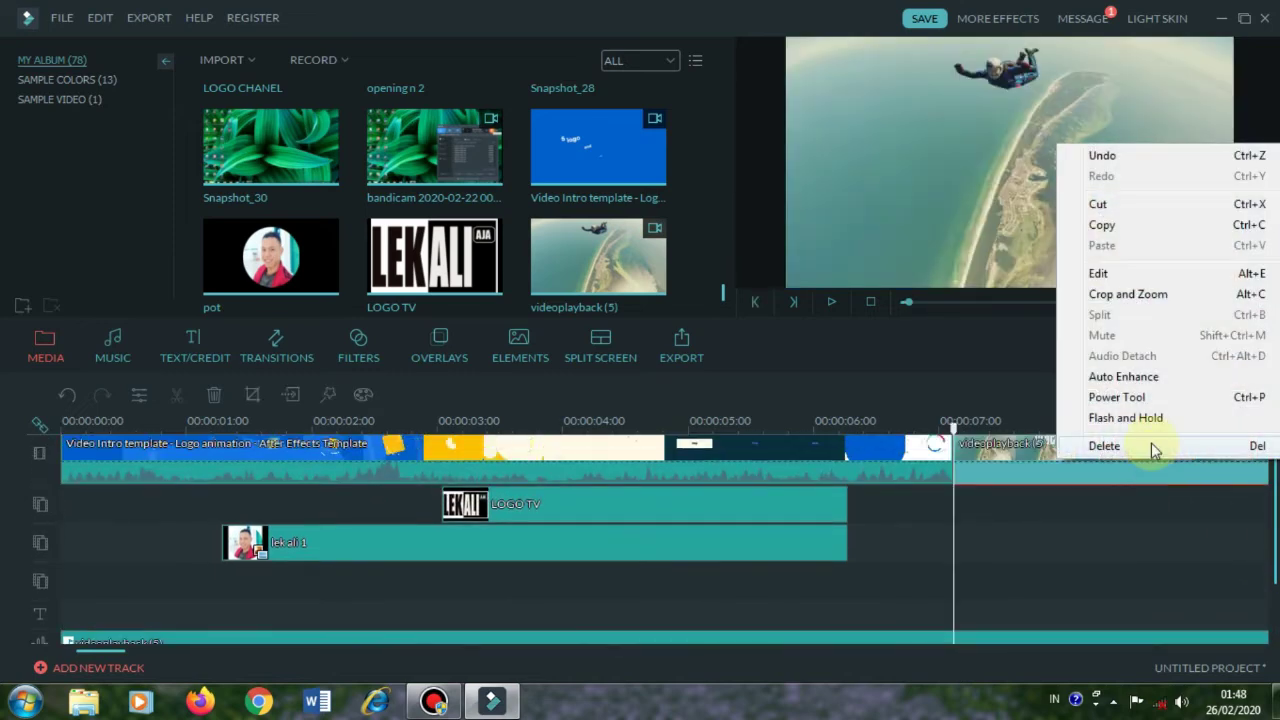
left_click(1104, 446)
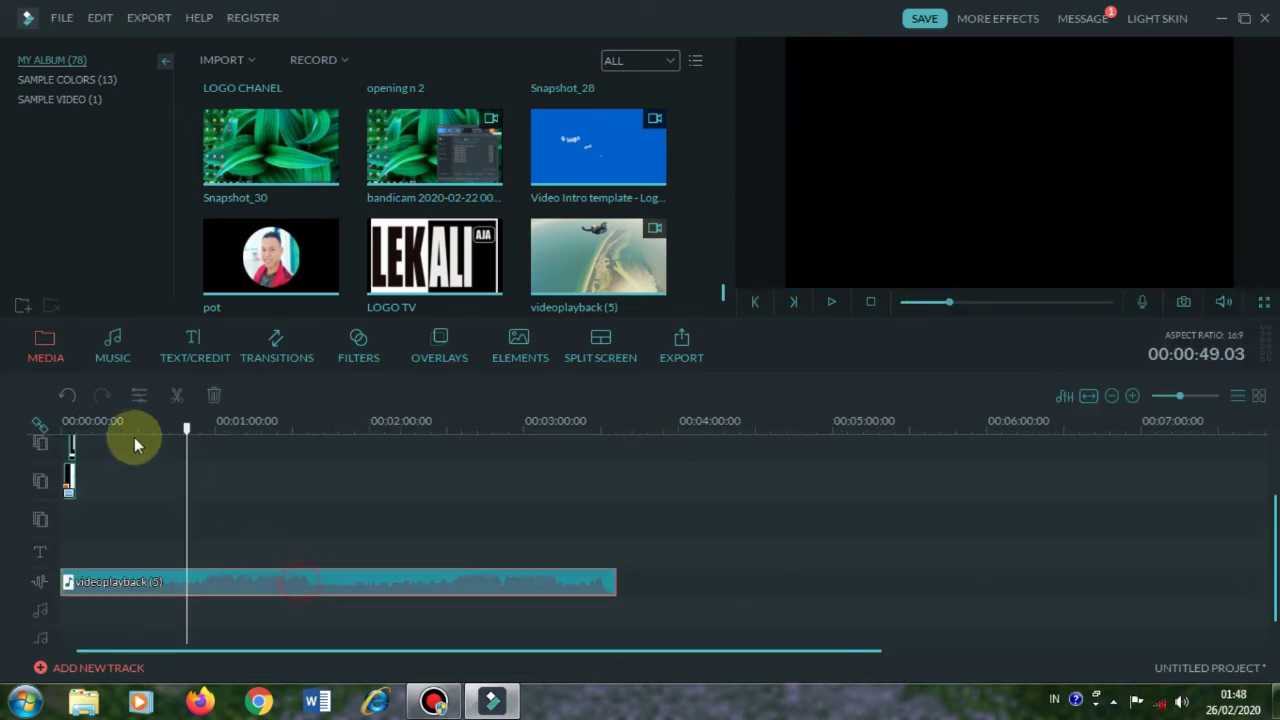
Step: Split the detached audio at 00:00:49.03 and 00:00:57.19, and delete the part after the second cut
left_click(179, 401)
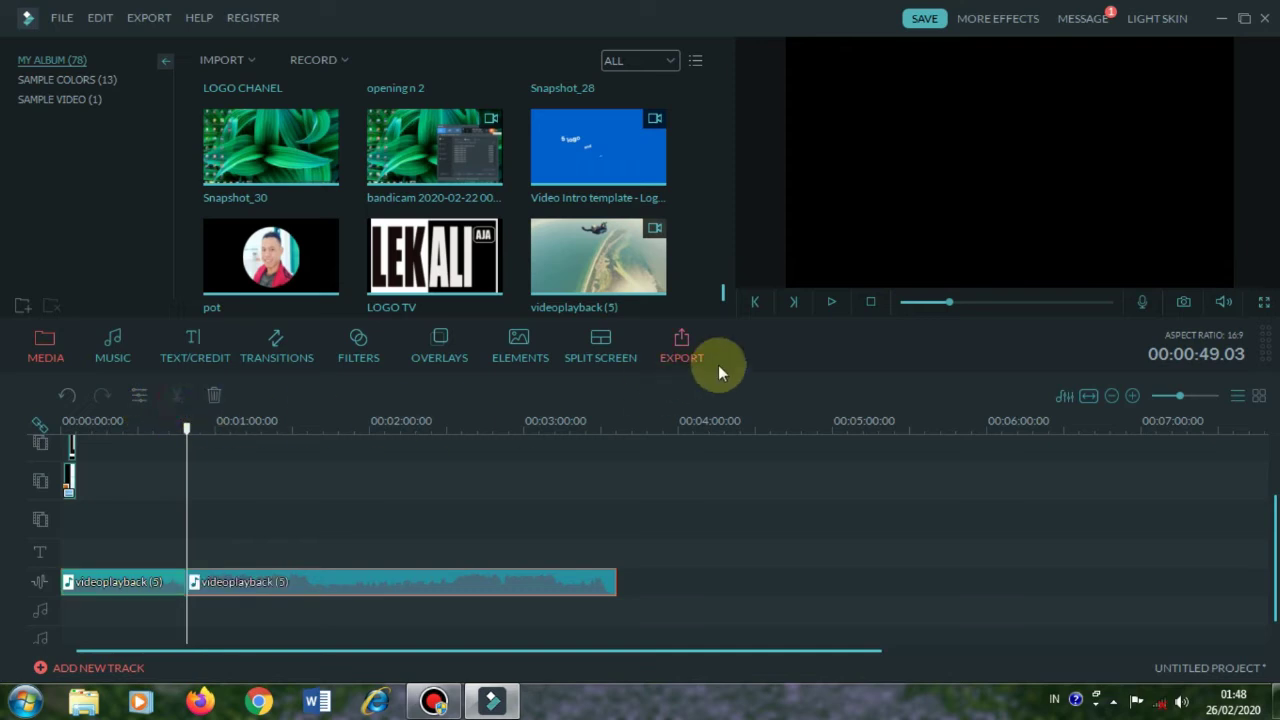
left_click(831, 300)
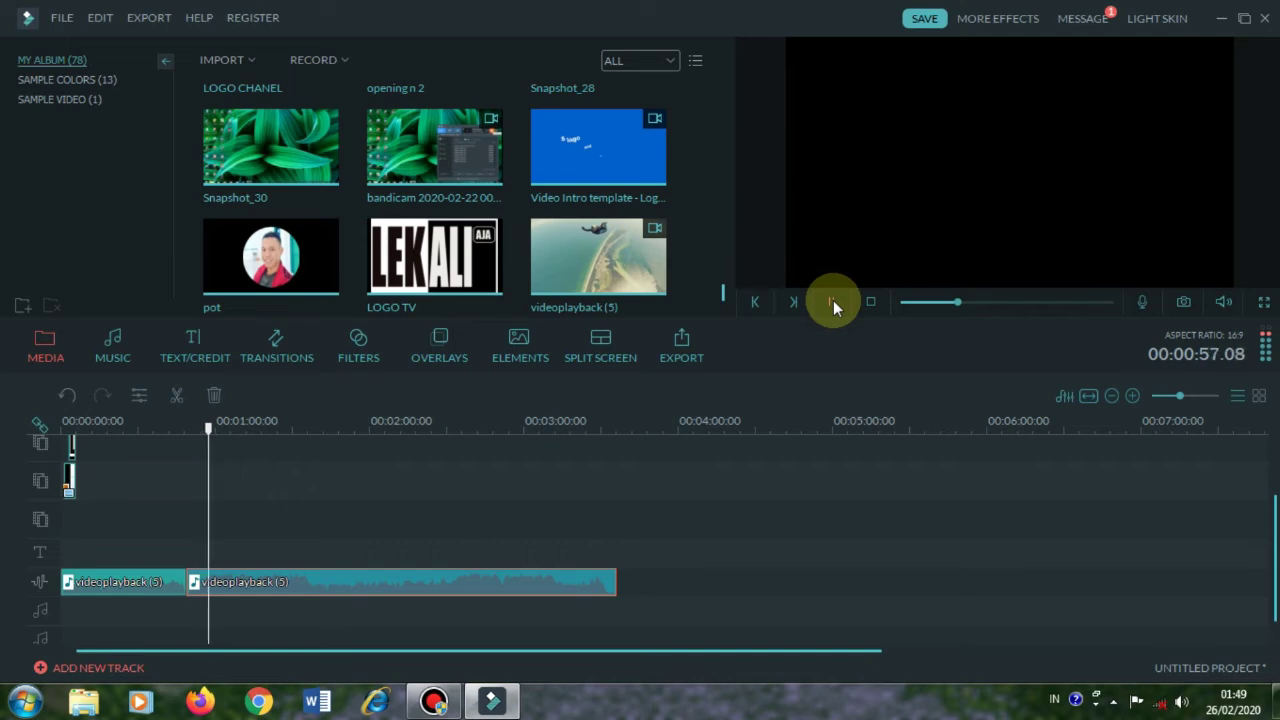
left_click(833, 300)
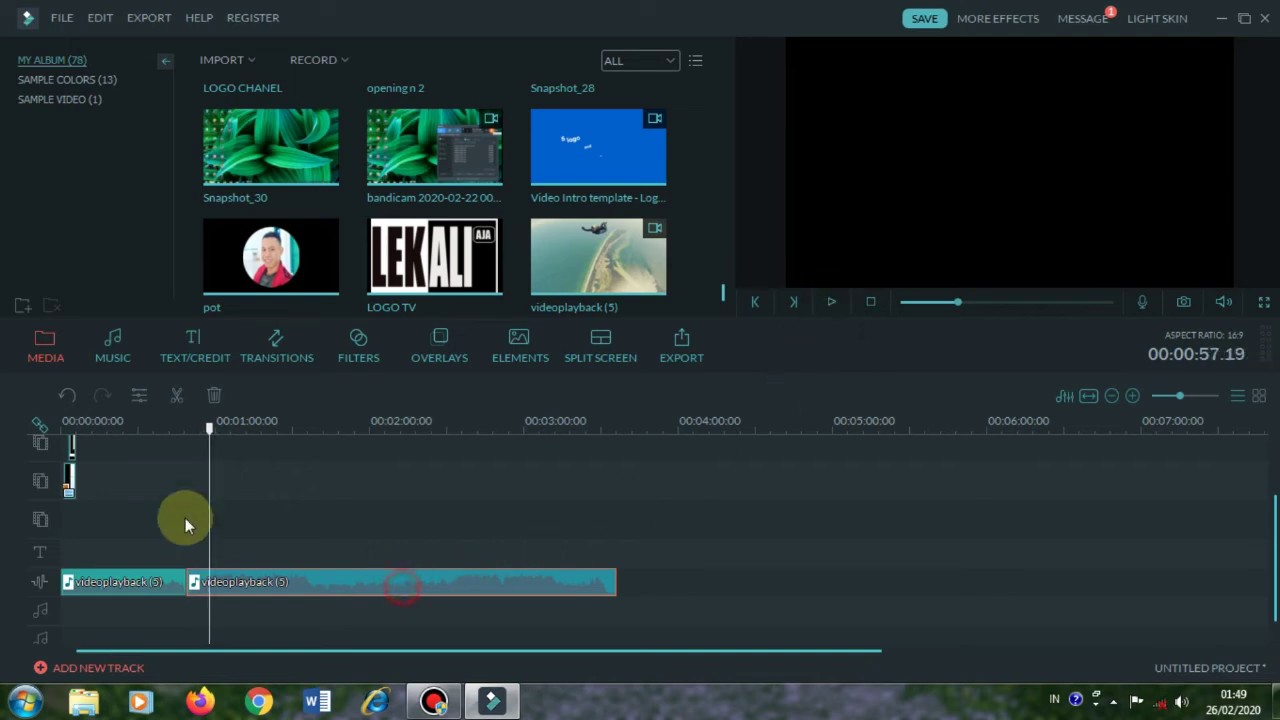
right_click(308, 582)
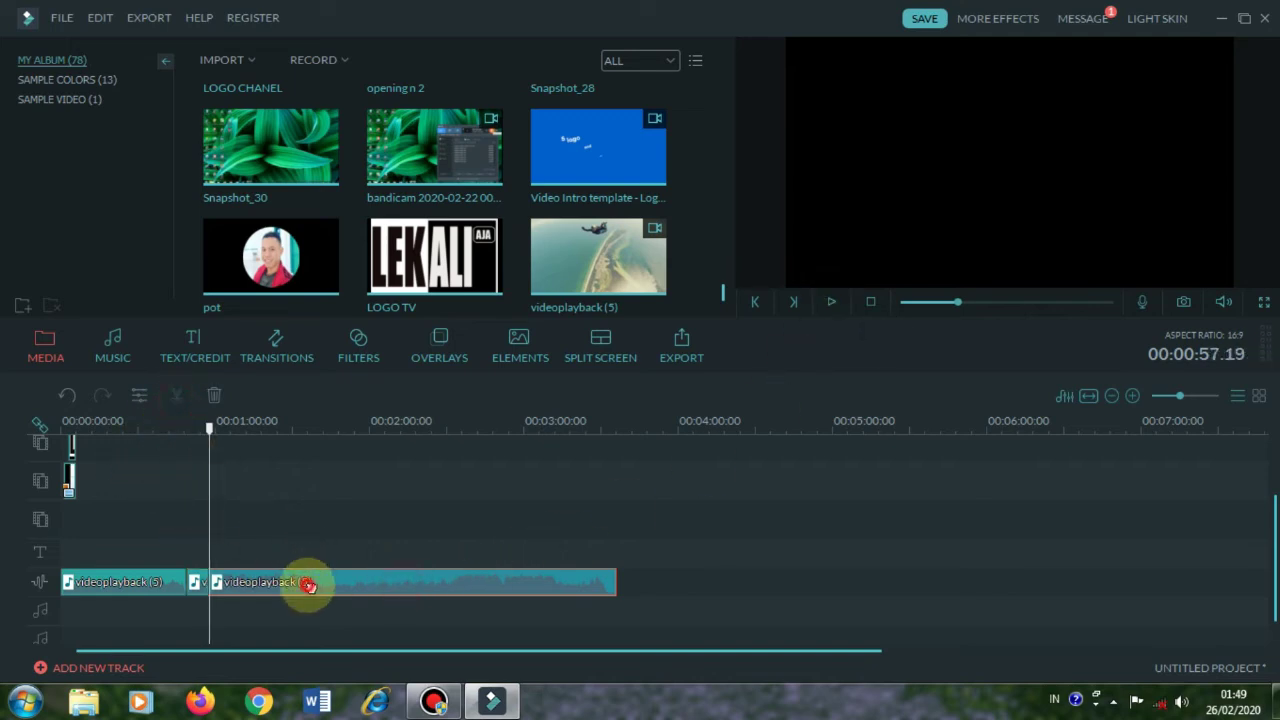
left_click(335, 572)
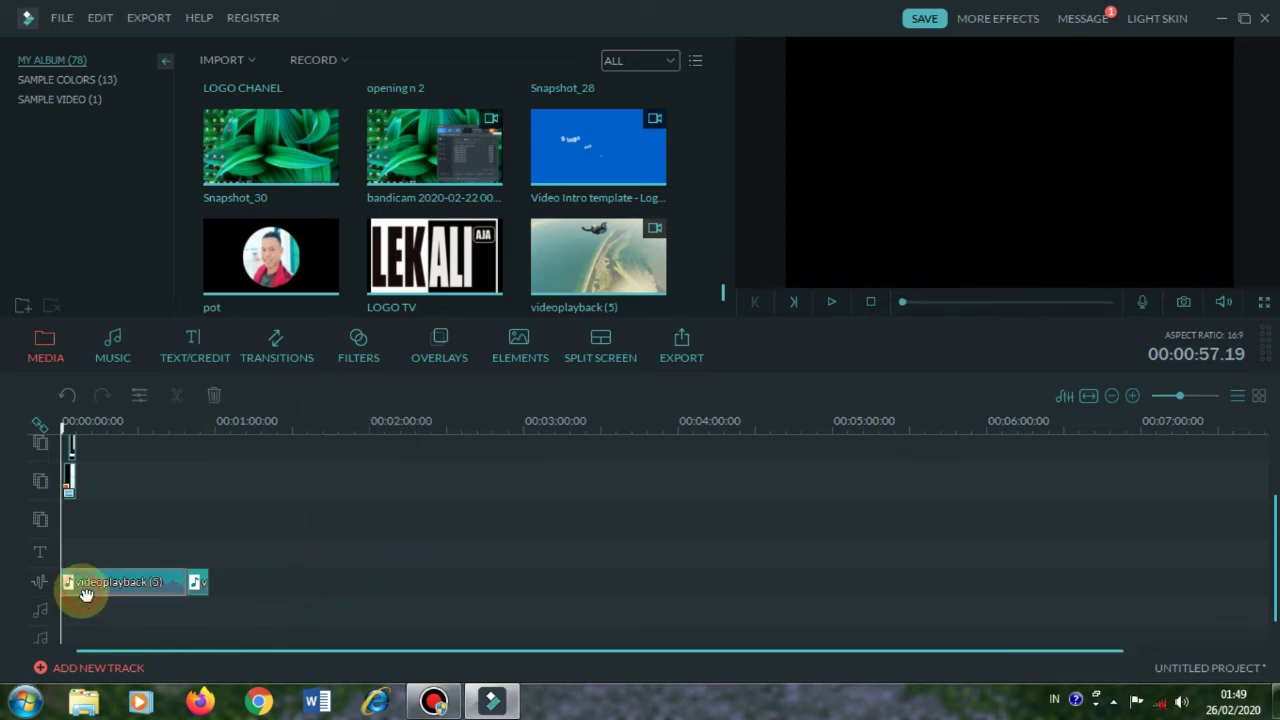
Step: Delete the audio part before the first cut and move the remaining short segment to the timeline's start
right_click(82, 588)
left_click(93, 577)
left_click_drag(172, 600, 88, 590)
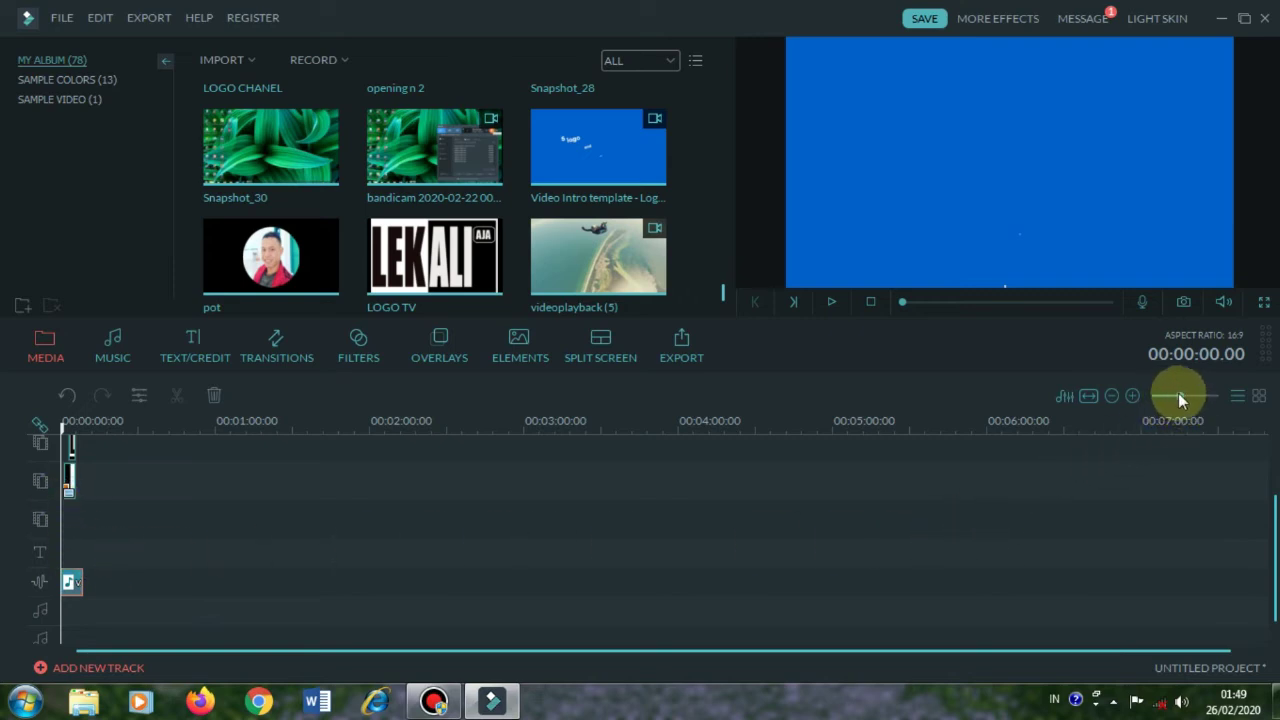
Step: Split the detached audio at 00:00:01.15 and delete the part before the cut
left_click_drag(1178, 393, 1190, 397)
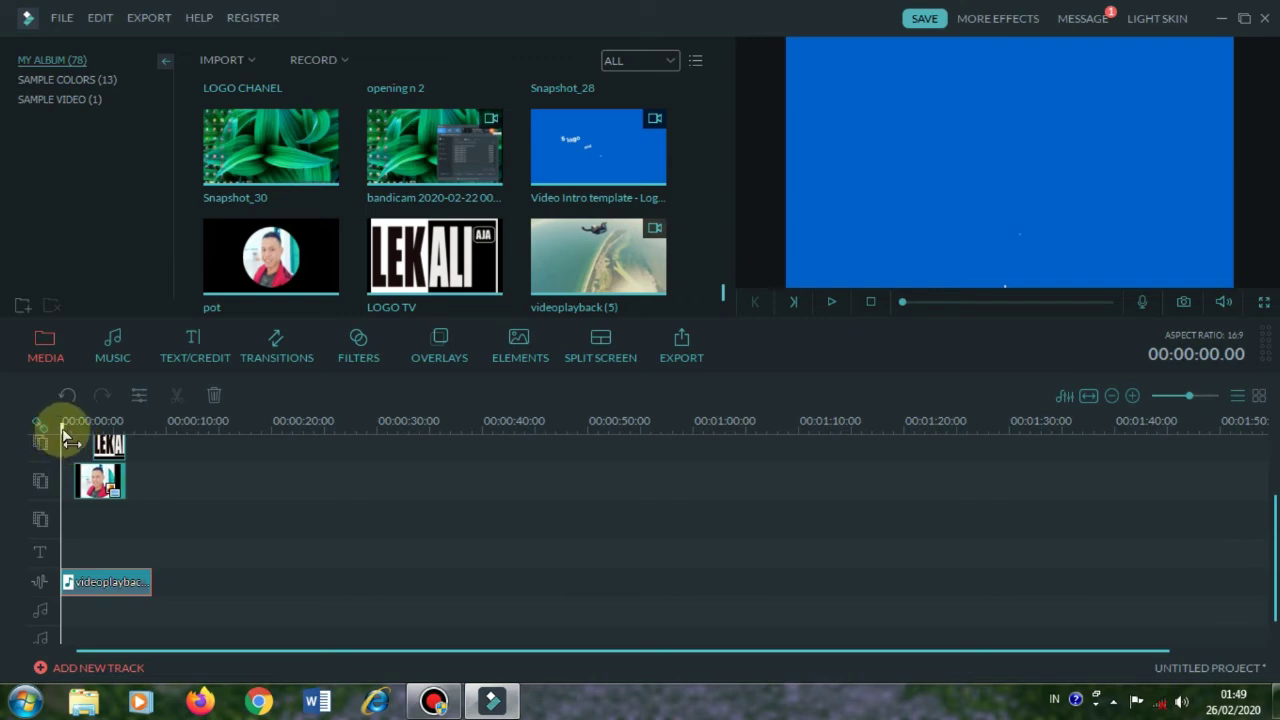
key("space")
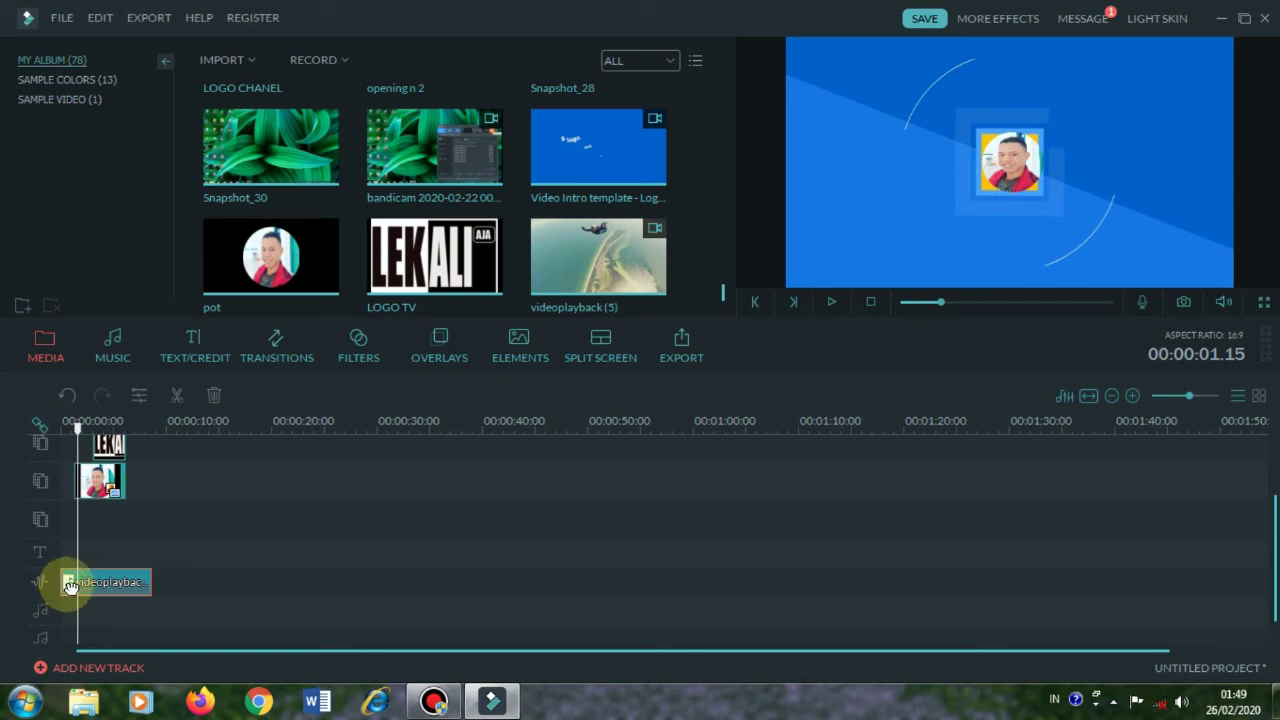
left_click(174, 395)
right_click(67, 588)
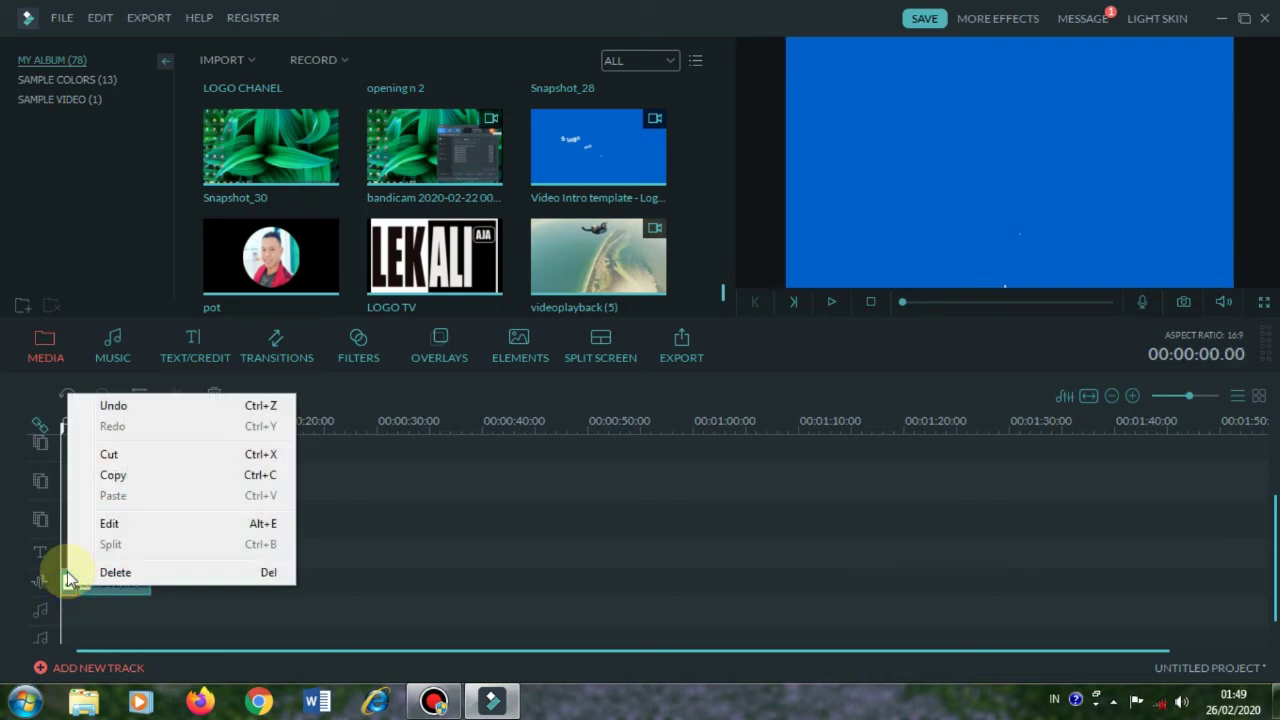
left_click(104, 573)
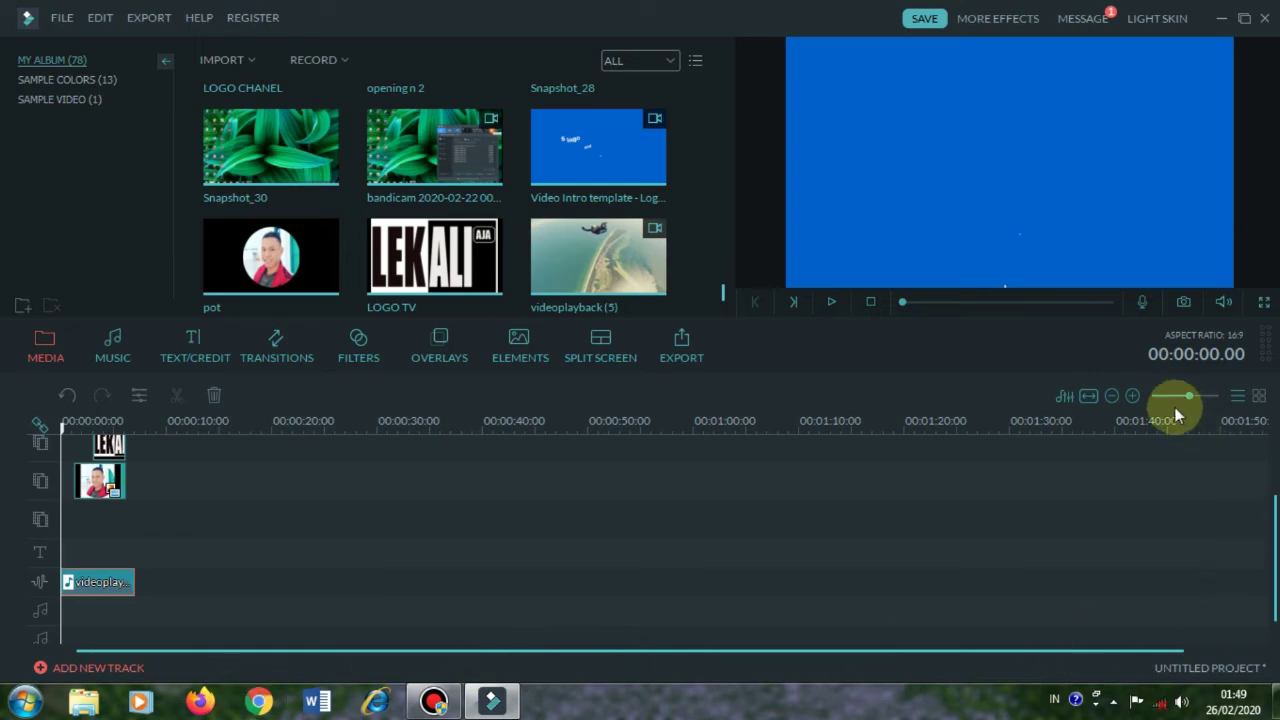
Step: Trim the audio's beginning again by splitting it at 00:00:00.09 and deleting the short first part
left_click_drag(1192, 395, 1202, 399)
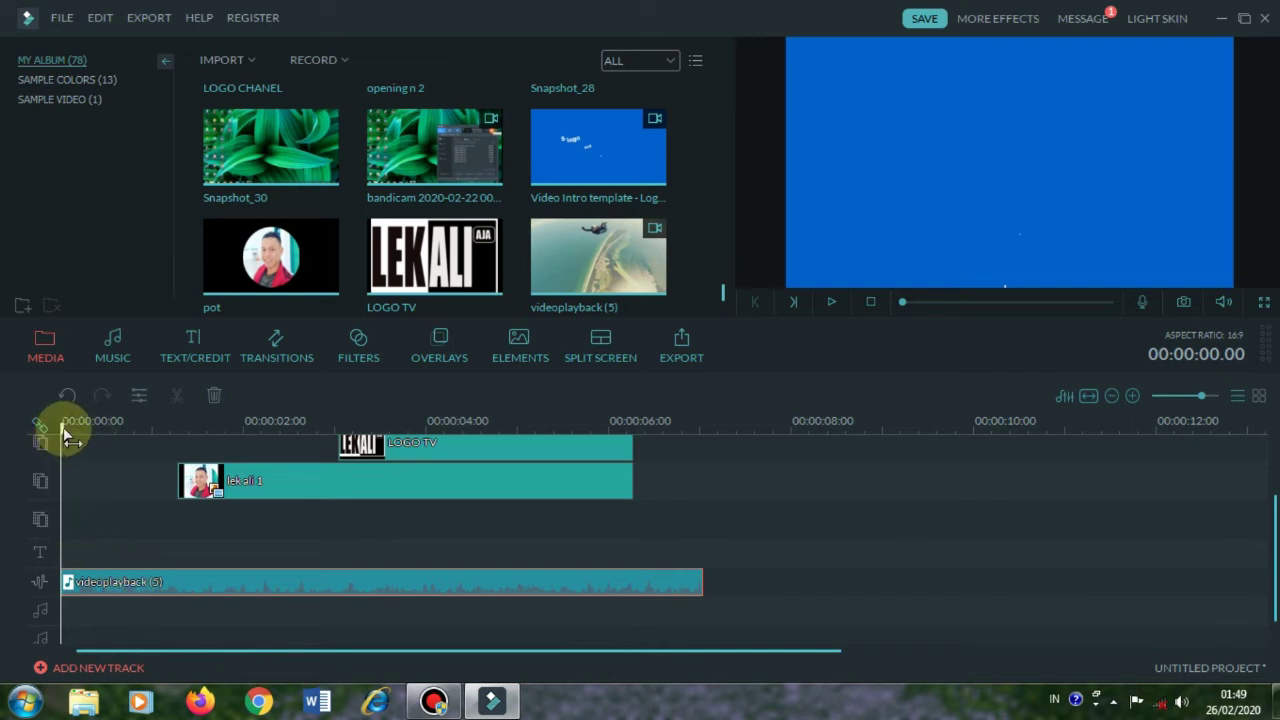
left_click_drag(68, 437, 93, 432)
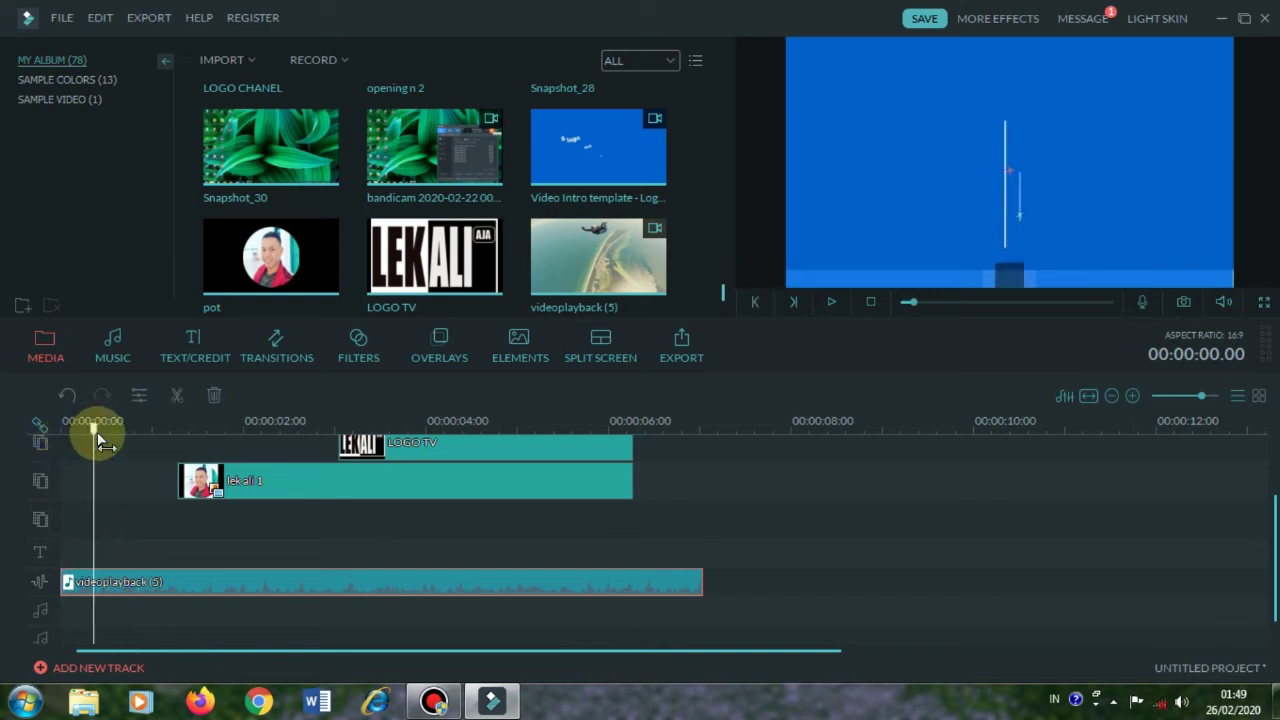
left_click(180, 395)
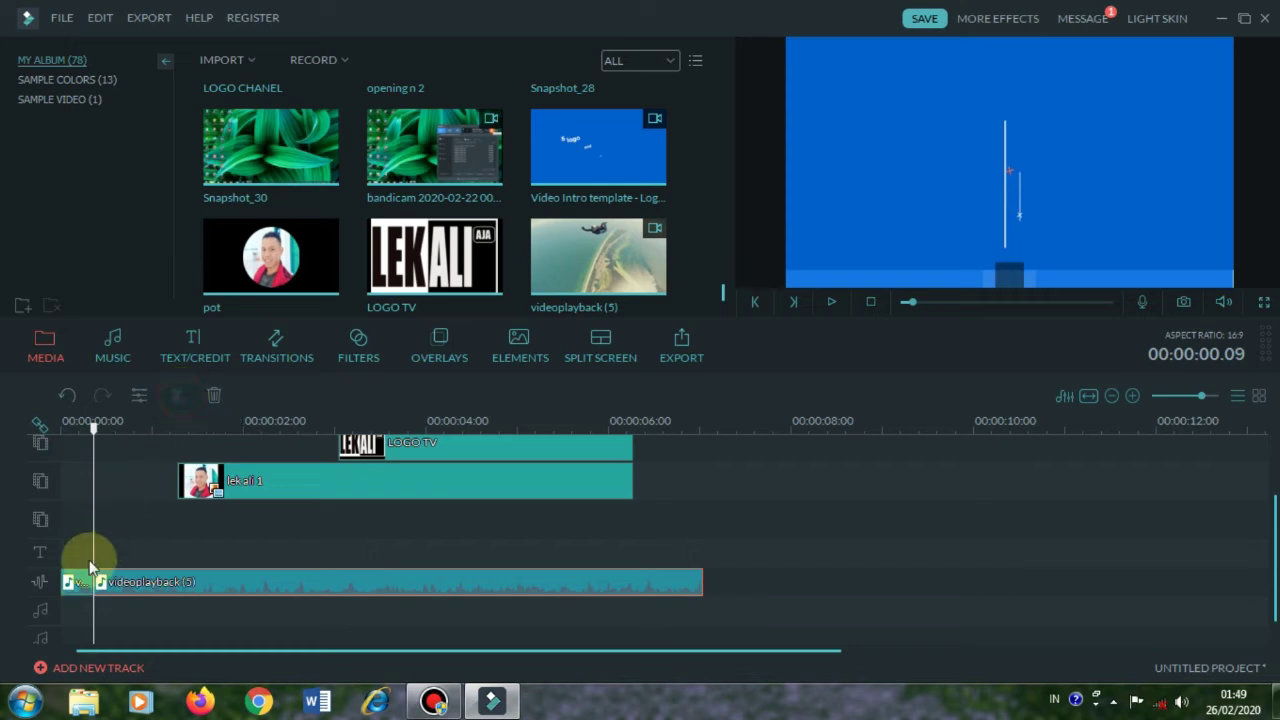
left_click(82, 580)
right_click(82, 580)
left_click(118, 563)
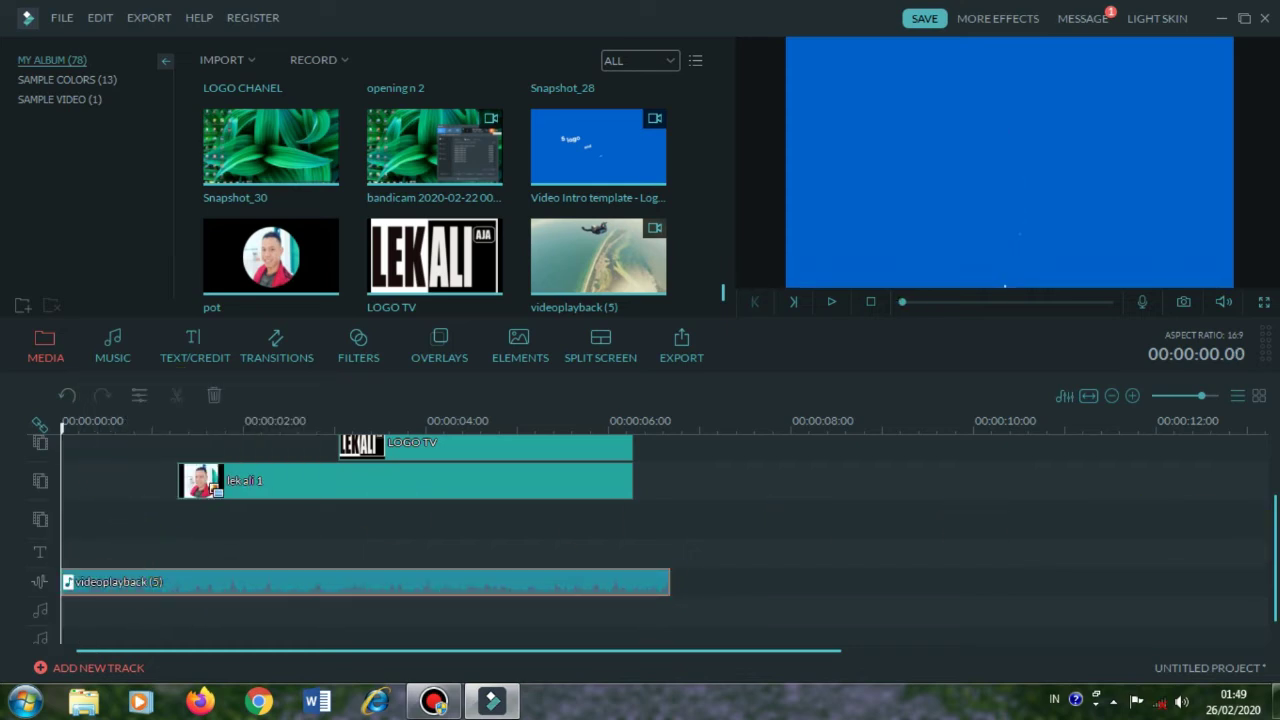
Step: Extend both ends of the audio to span the template clip from the timeline's start to 00:00:07.03, and preview the intro
left_click_drag(1275, 540, 1277, 486)
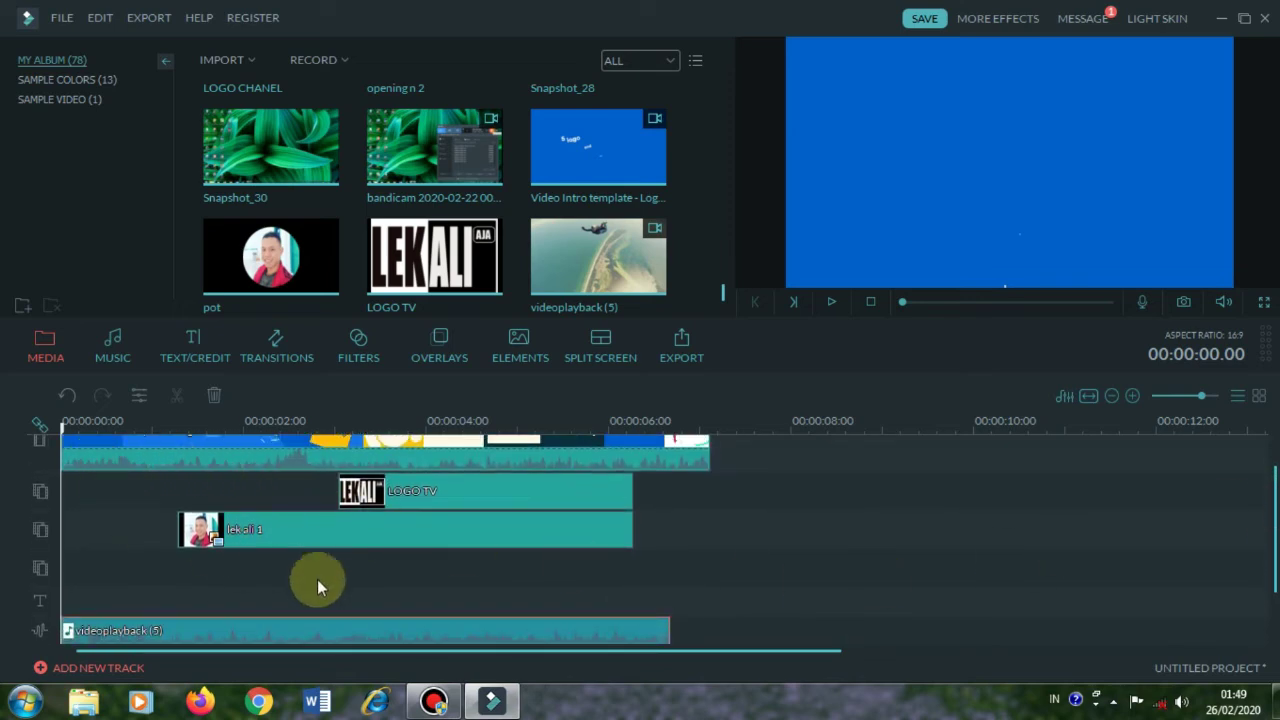
left_click_drag(500, 634, 515, 580)
left_click_drag(93, 432, 705, 445)
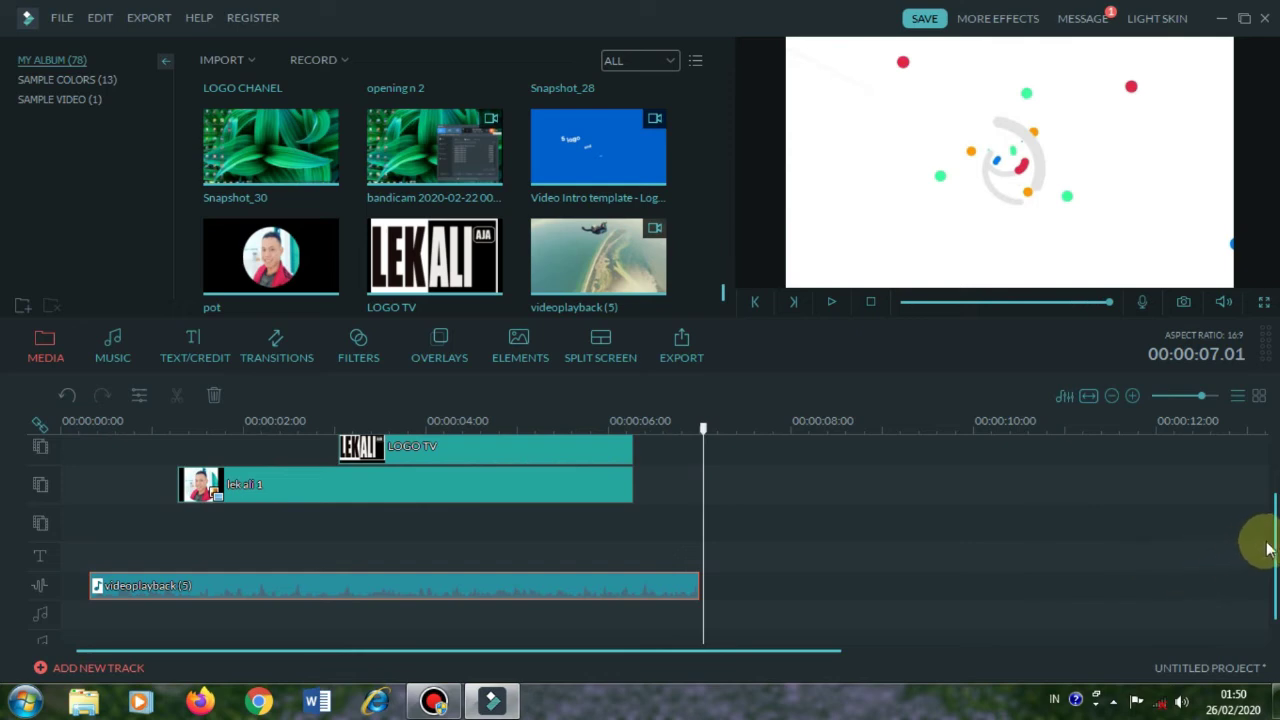
left_click_drag(1270, 540, 1266, 505)
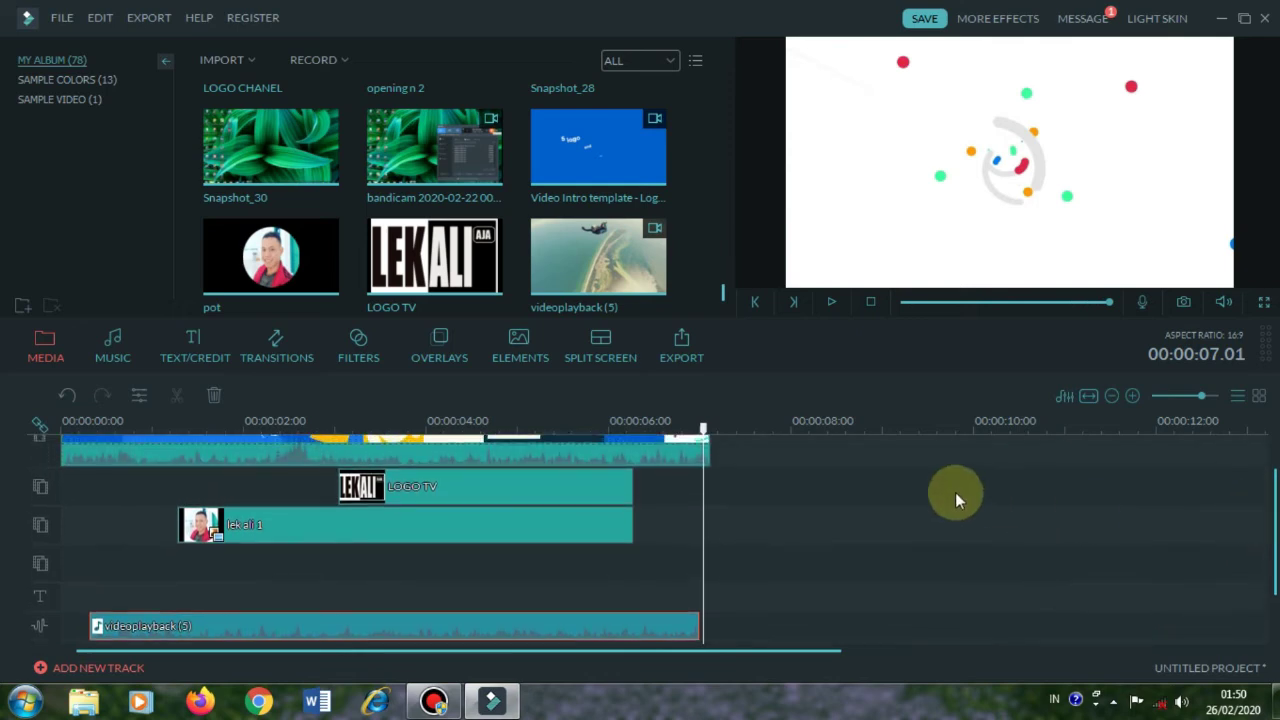
left_click_drag(704, 430, 714, 423)
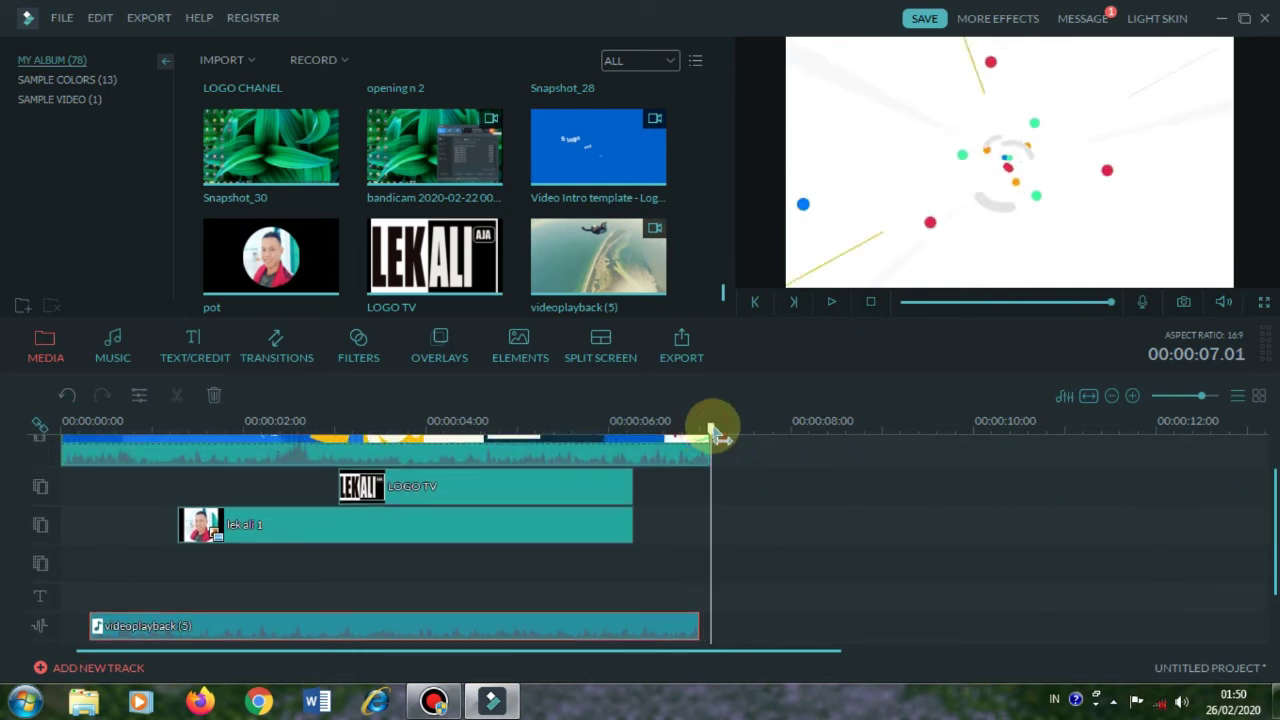
left_click_drag(697, 619, 706, 618)
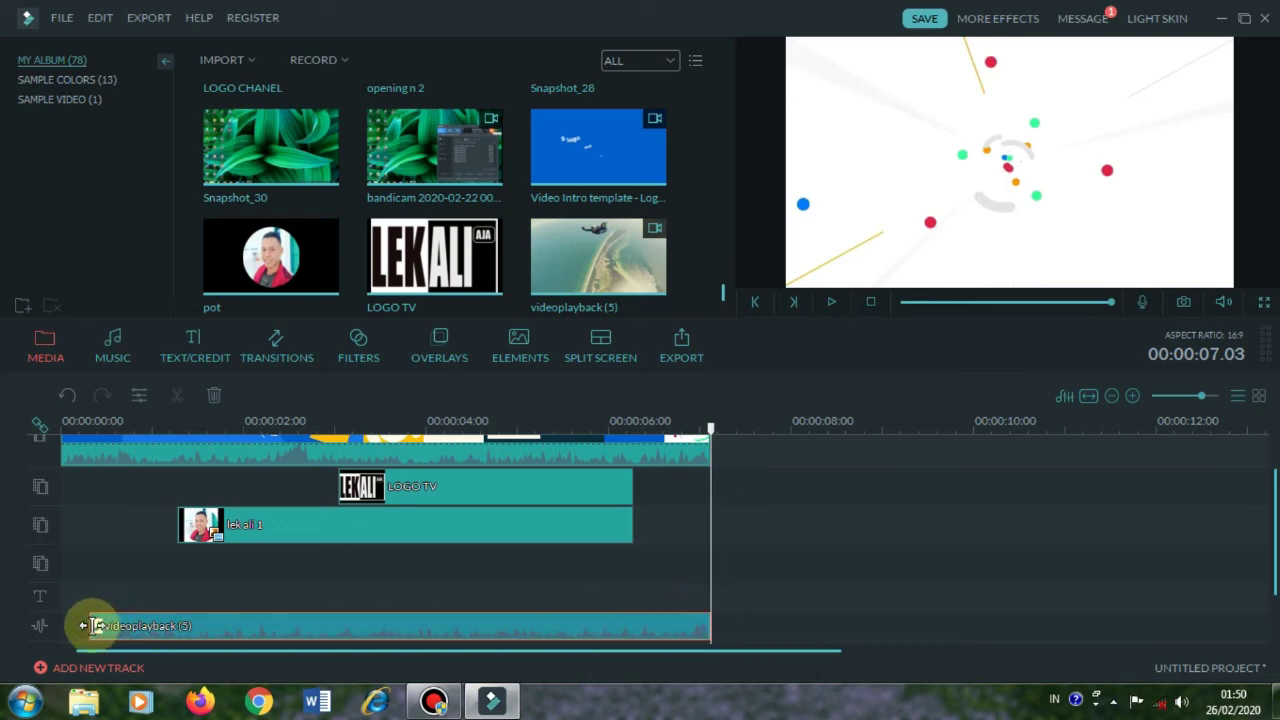
left_click_drag(93, 626, 62, 627)
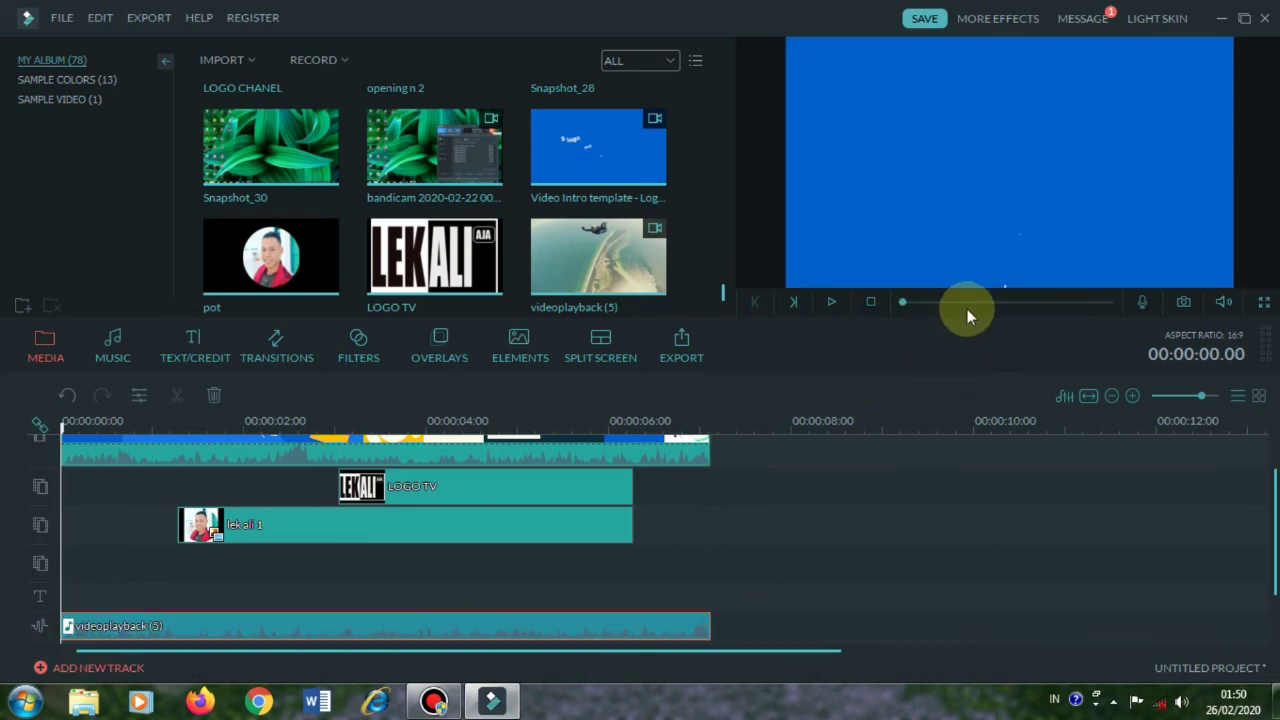
left_click(832, 304)
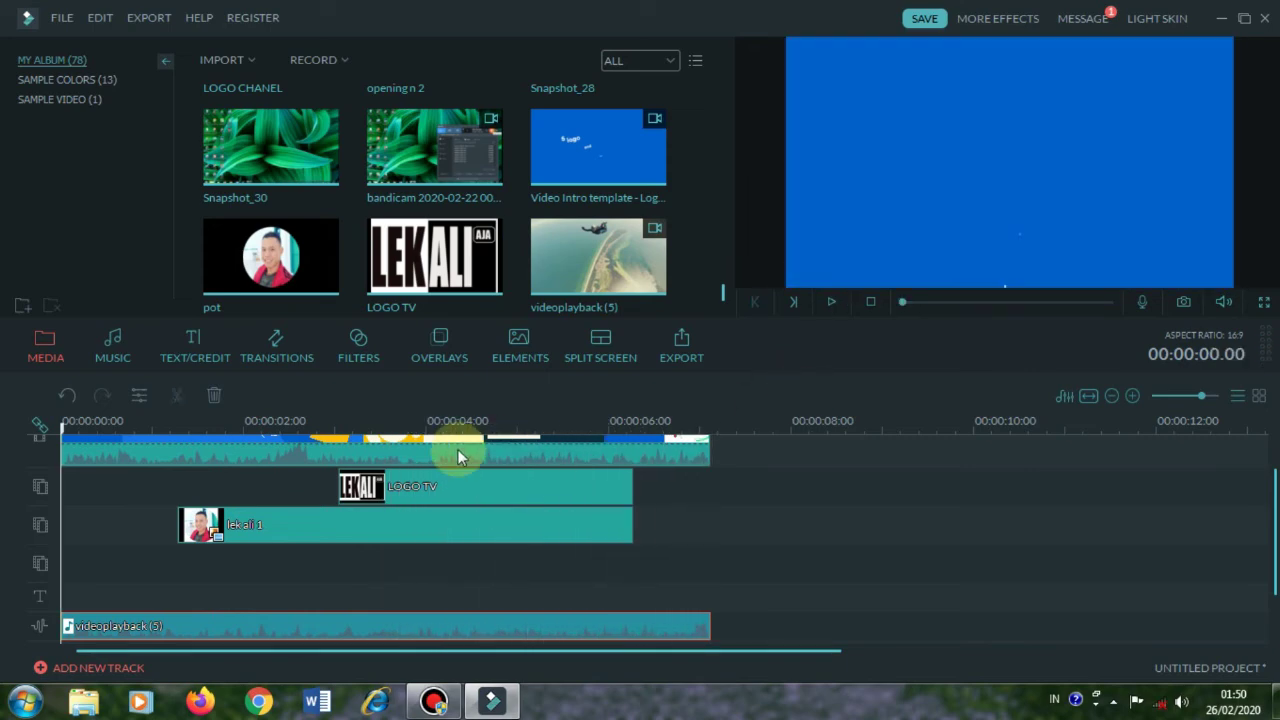
Step: Set up an MP4 export named "tutorial intro1", keeping Good quality and 1280*720 resolution
scroll(370, 529, "up", 1)
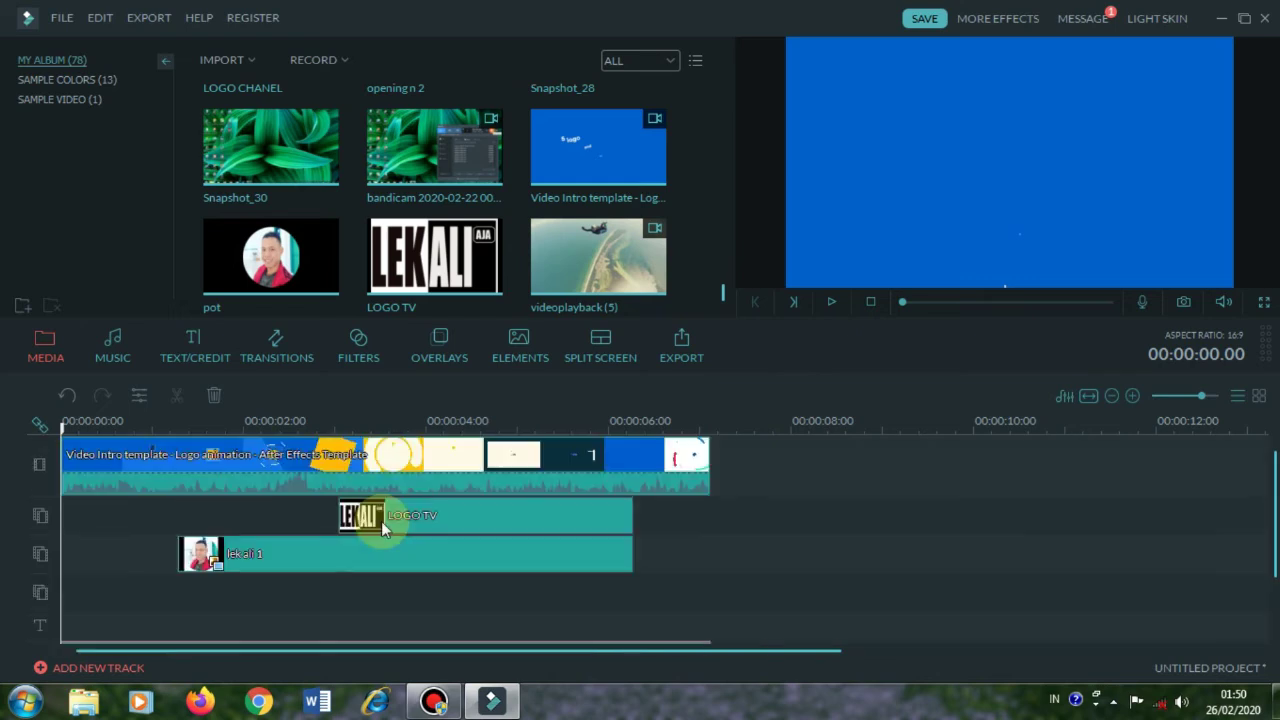
left_click(696, 366)
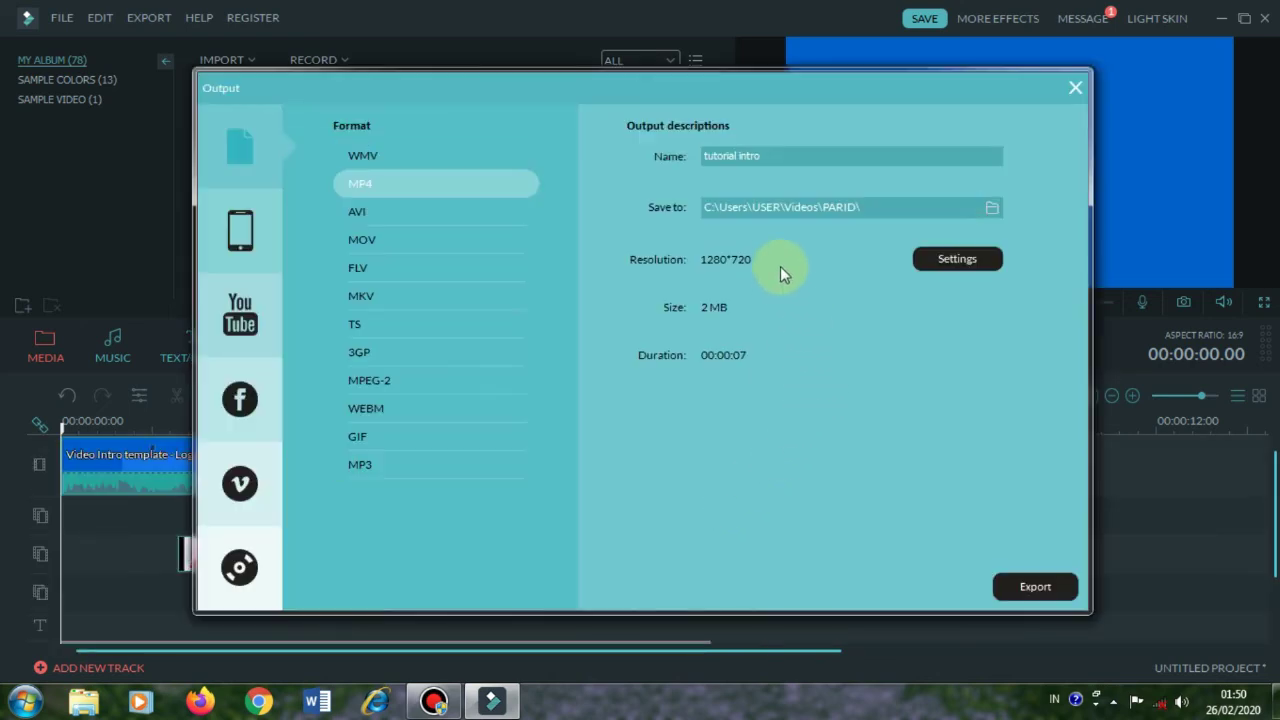
left_click(812, 157)
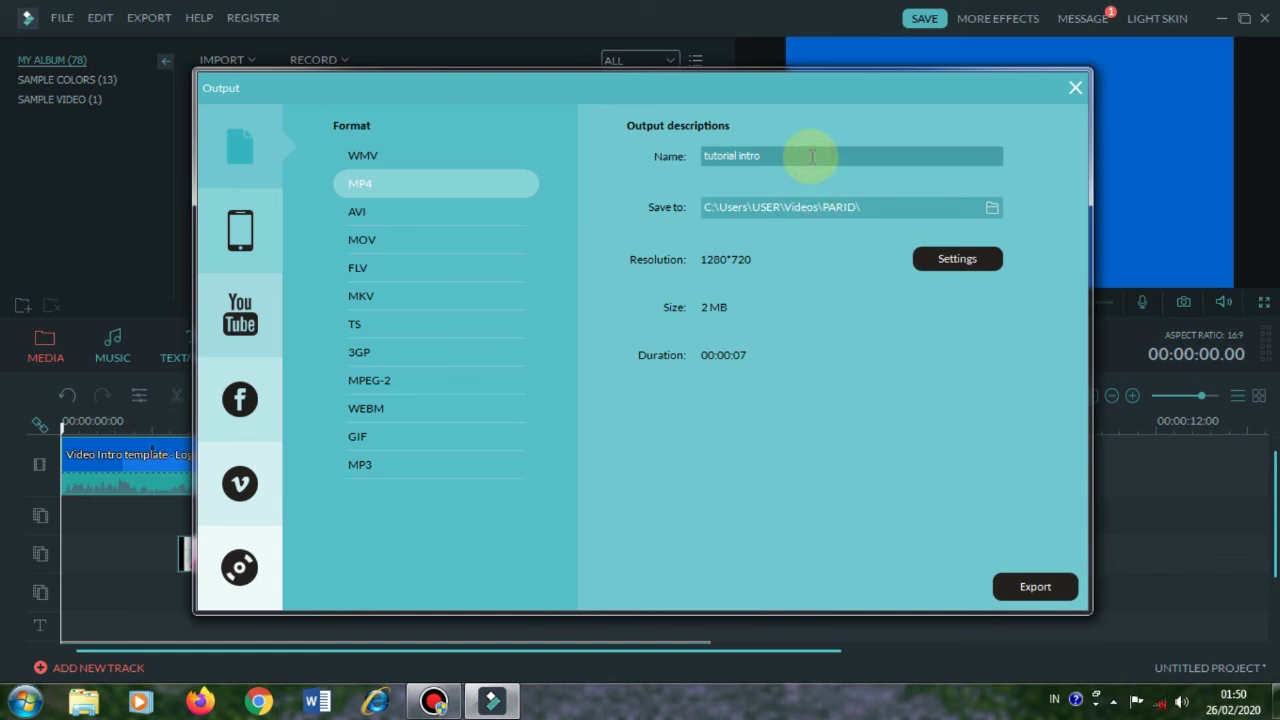
type("1")
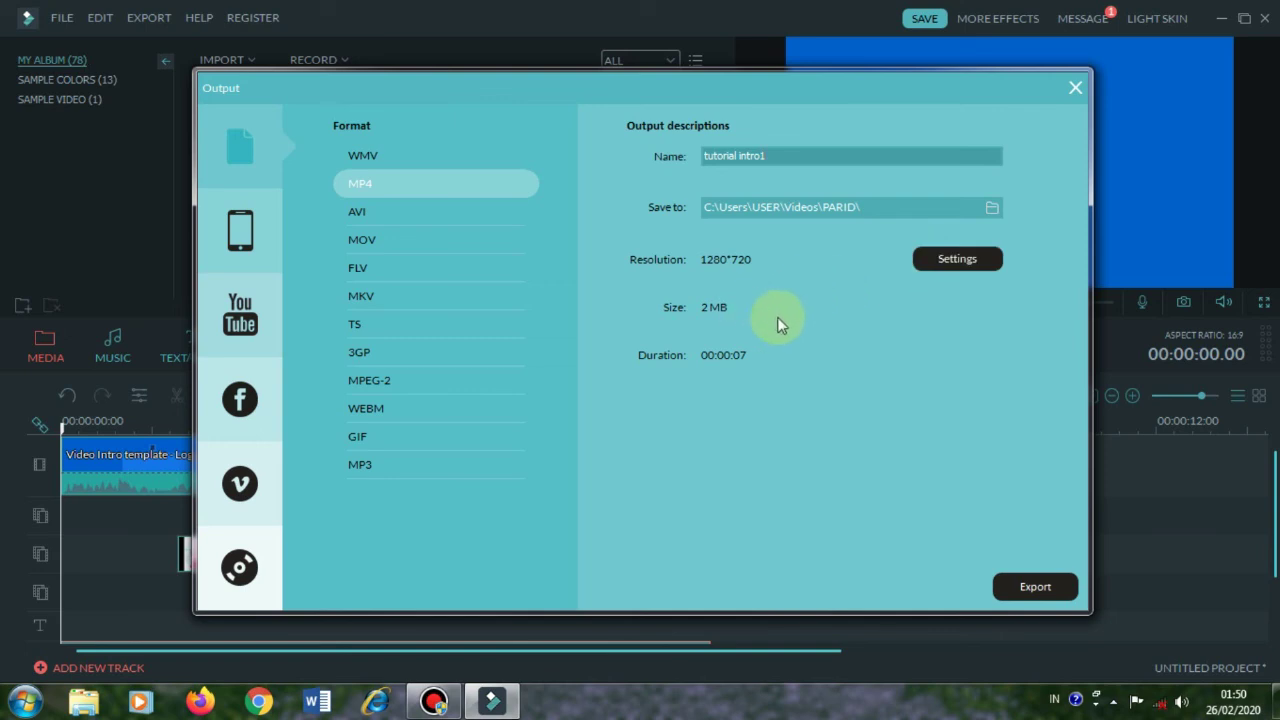
left_click(956, 262)
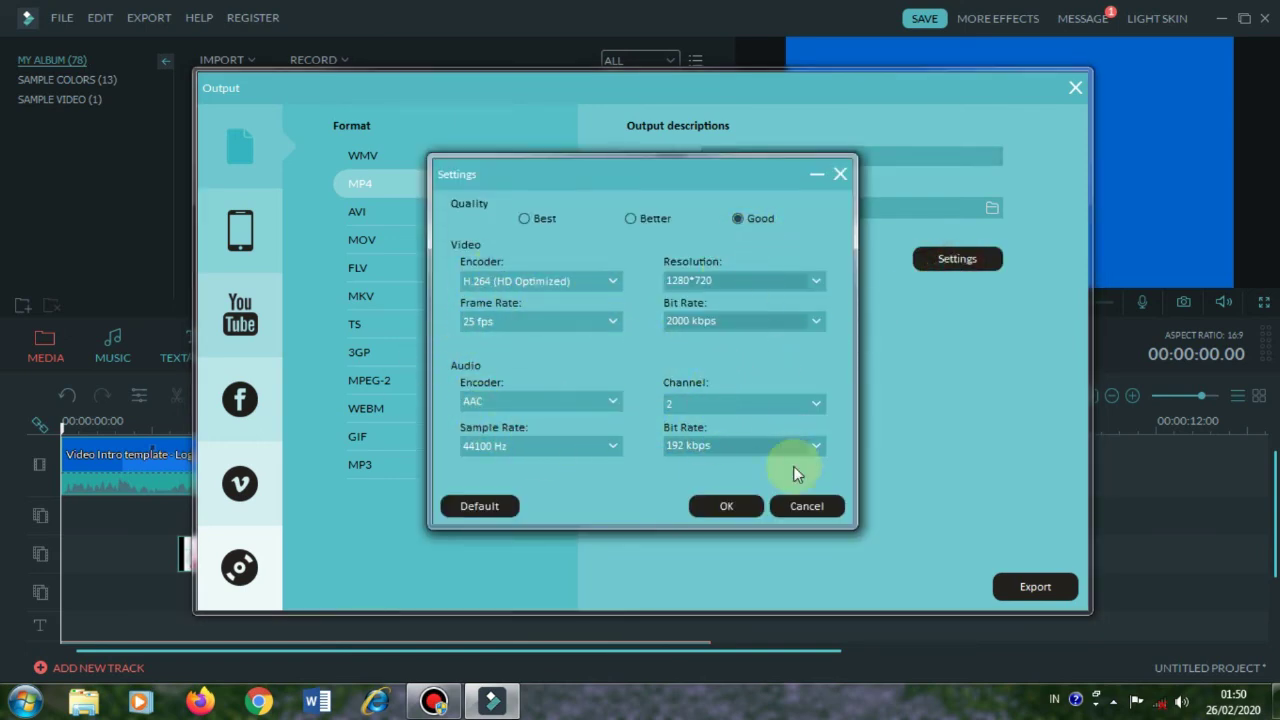
left_click(728, 508)
Step: Export the intro video and close the output windows once the conversion is finished
left_click(1046, 590)
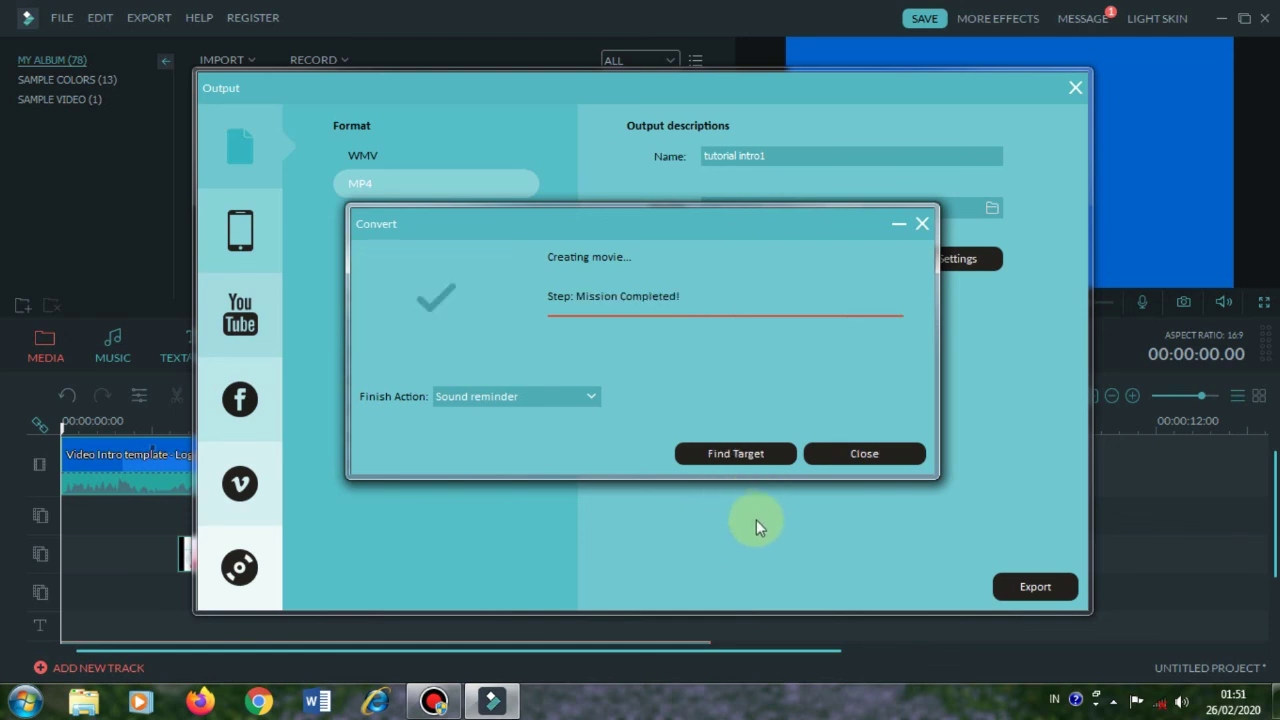
left_click(876, 452)
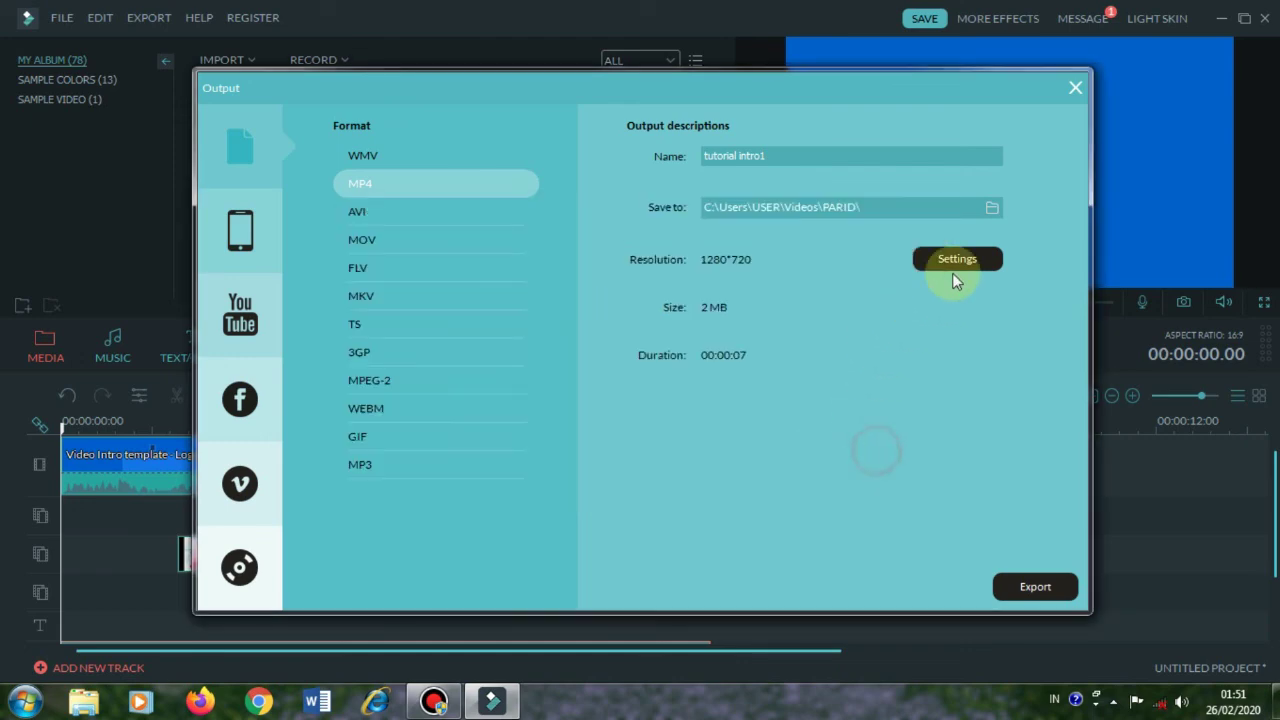
left_click(1077, 89)
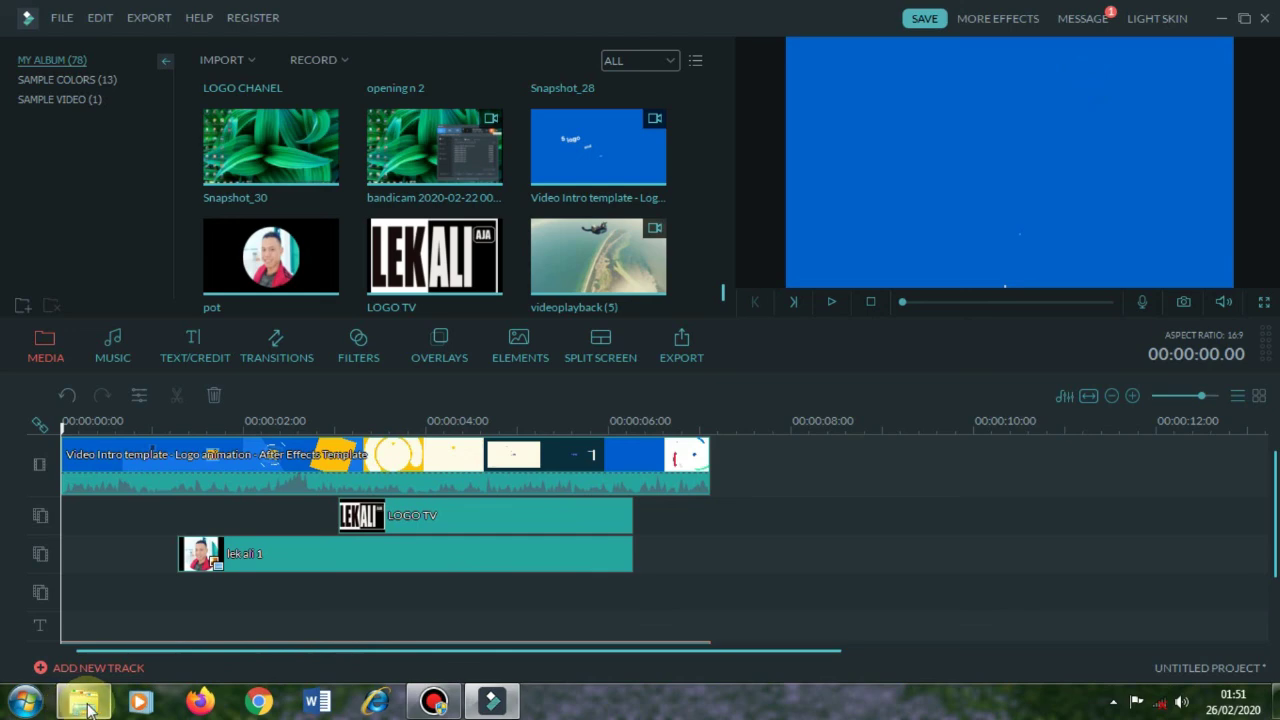
Step: Switch to Windows Explorer and open the PARID folder in the Videos library
left_click(86, 706)
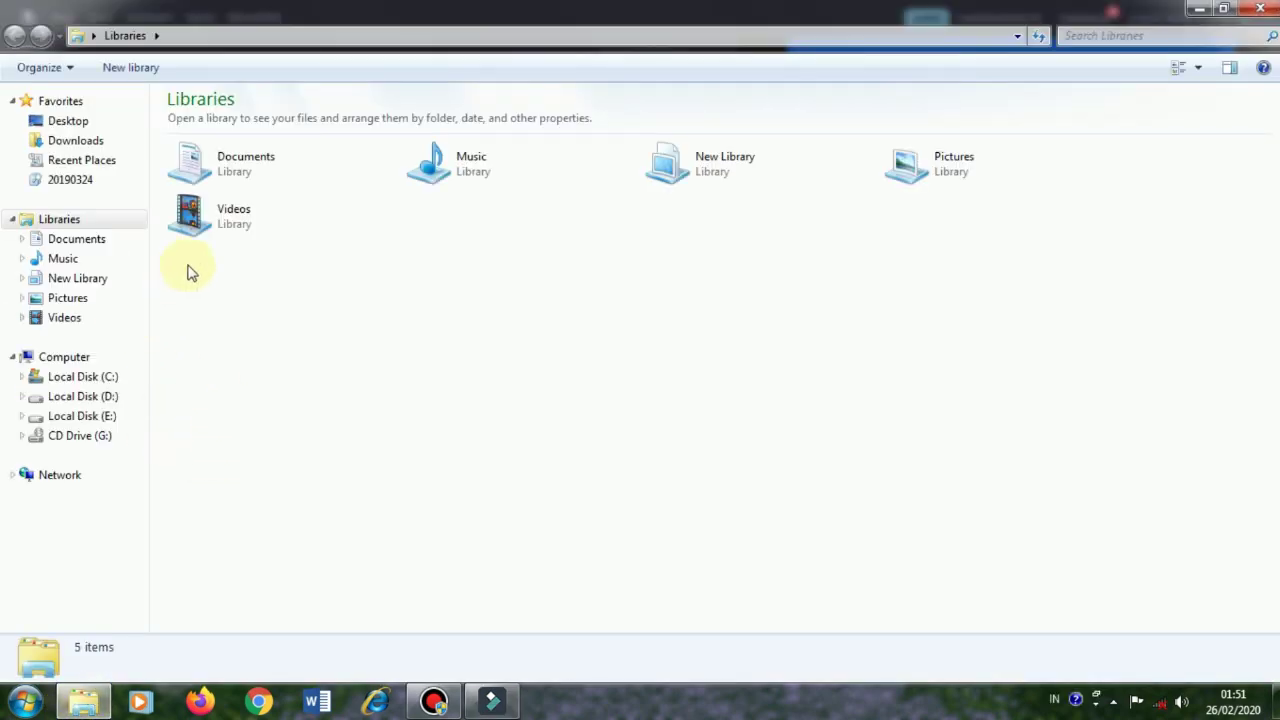
left_click(209, 238)
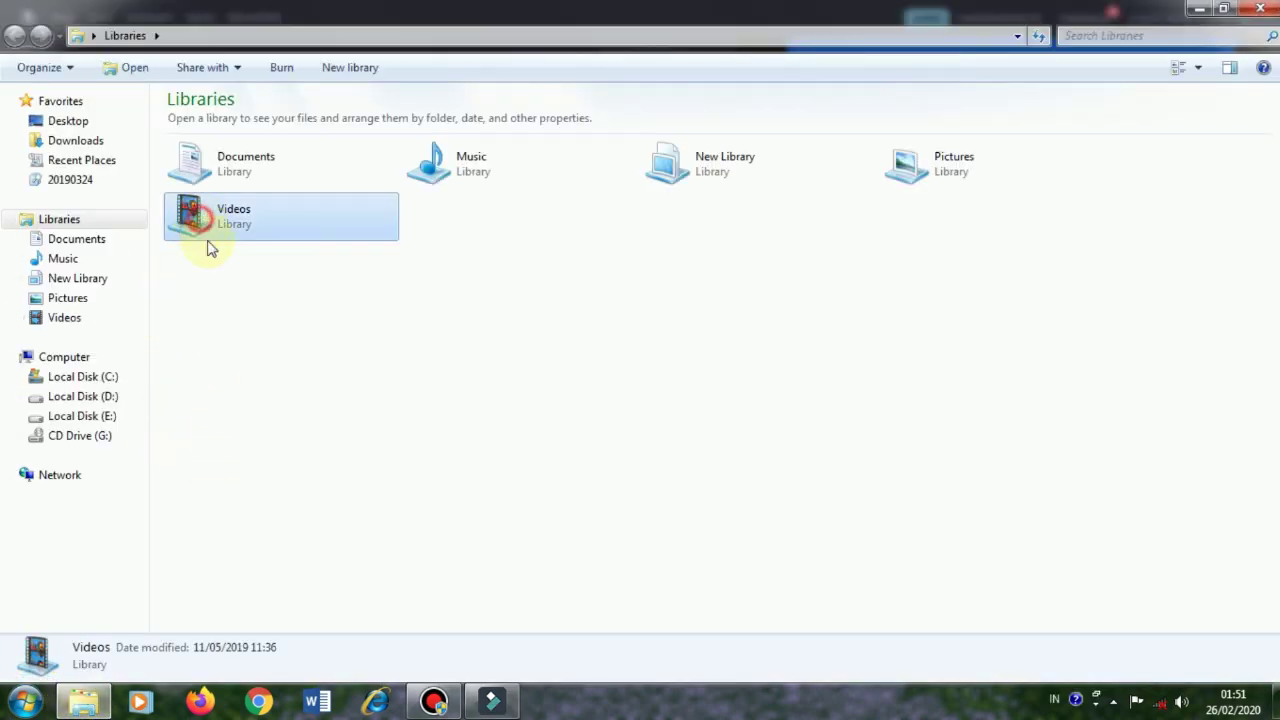
double_click(274, 228)
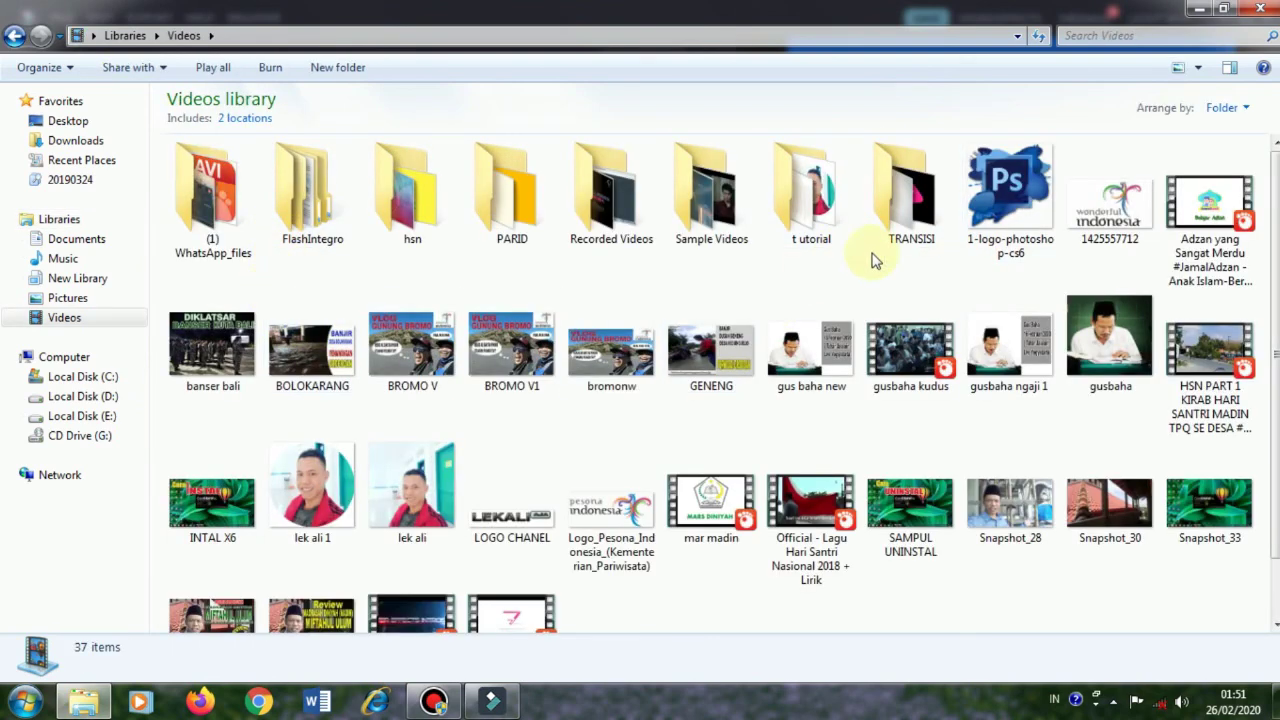
left_click(510, 229)
double_click(510, 229)
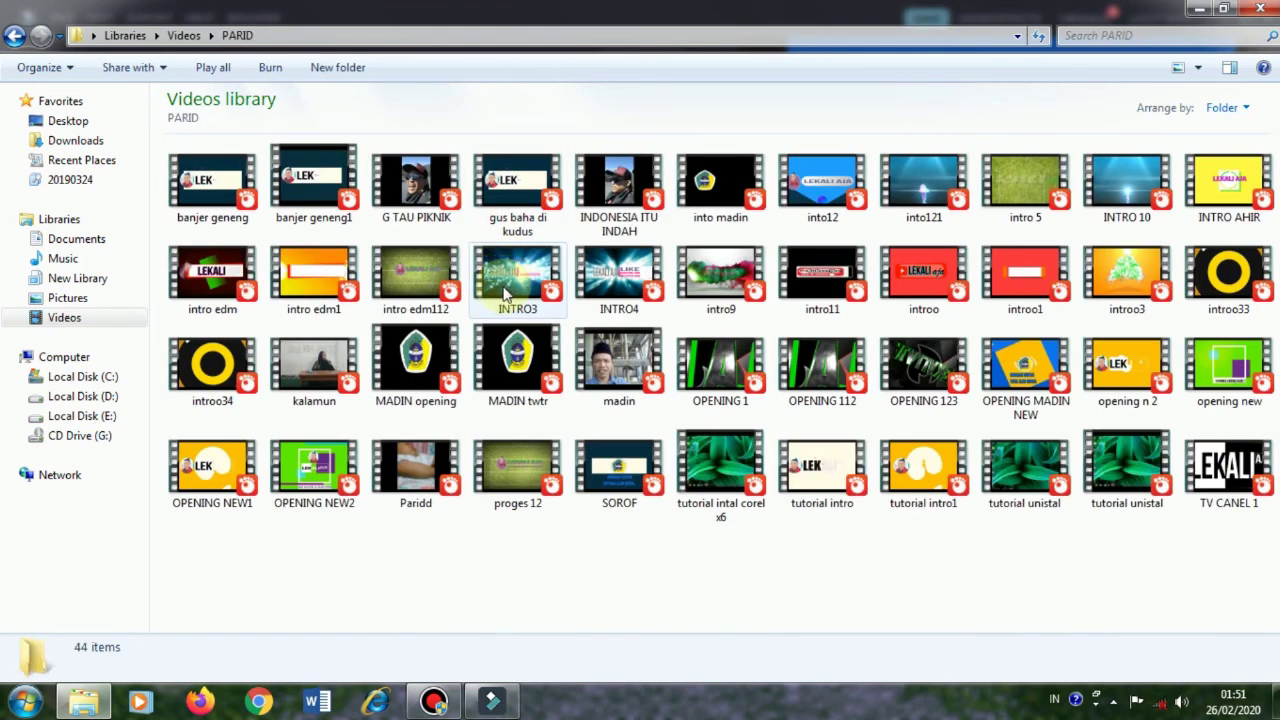
Step: Play the exported tutorial intro1 video in full screen, and close the player and the folder window
left_click(913, 494)
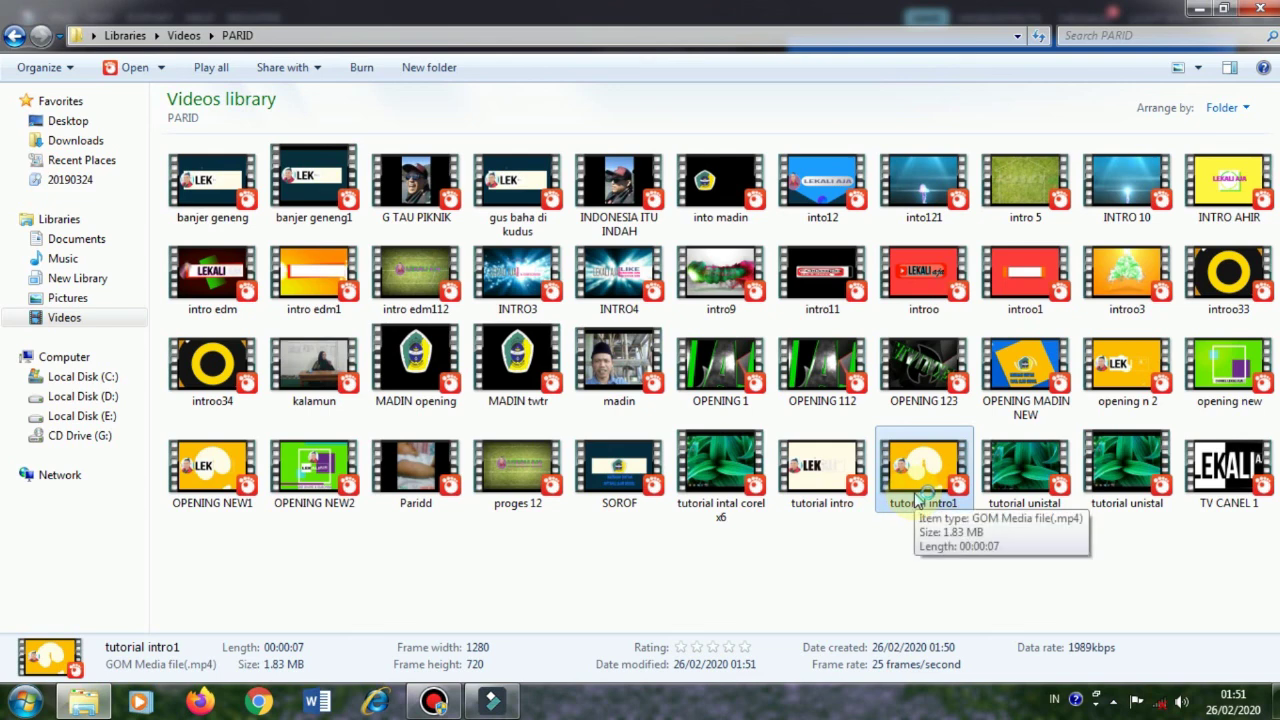
double_click(916, 496)
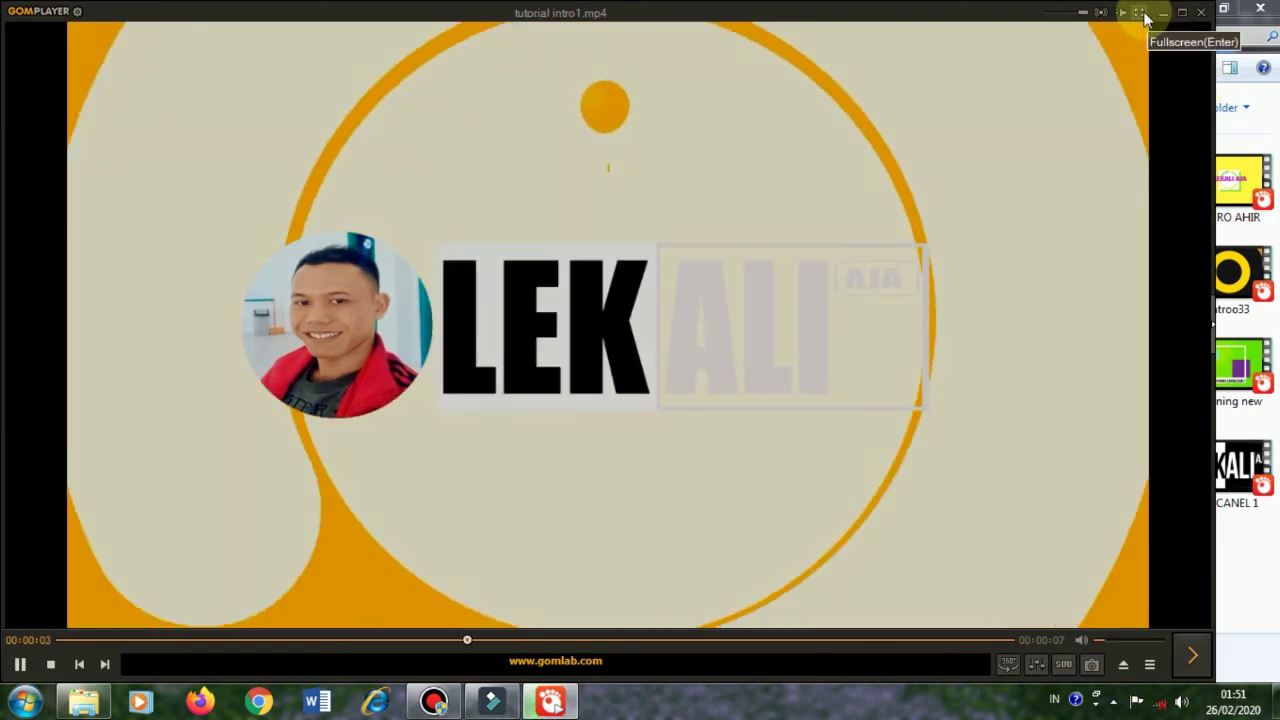
left_click(1140, 13)
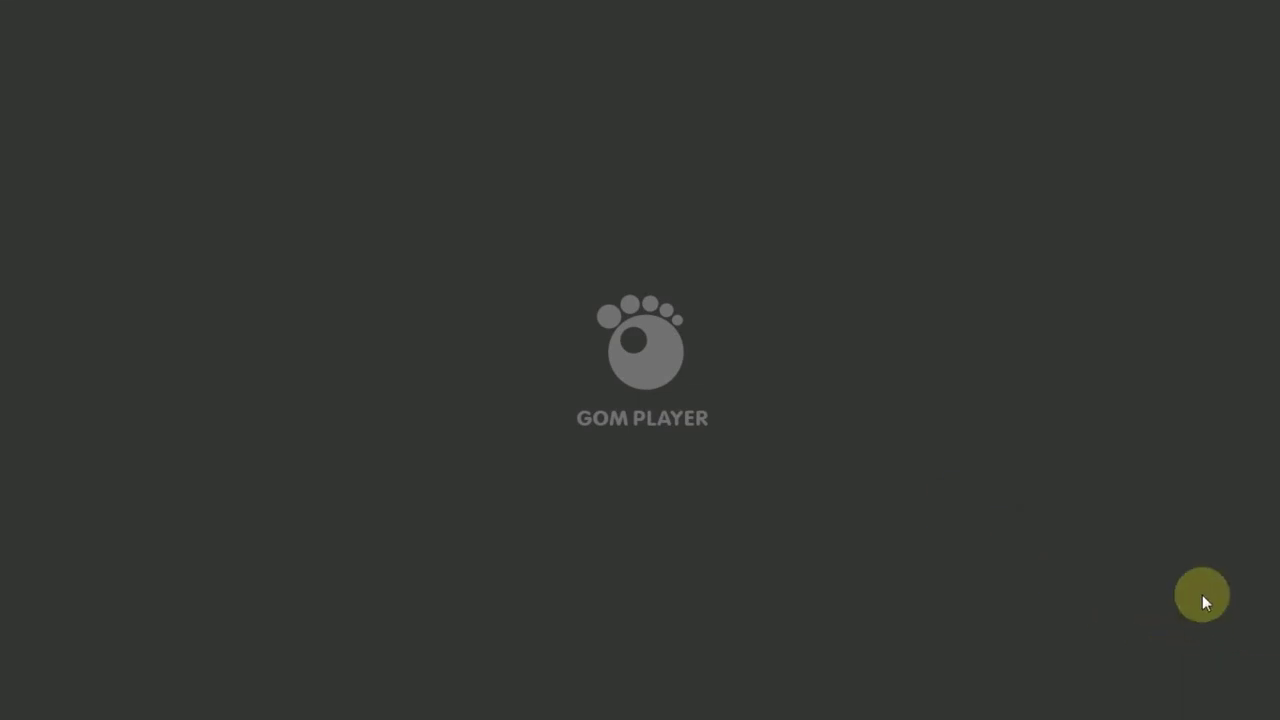
mouse_move(1258, 8)
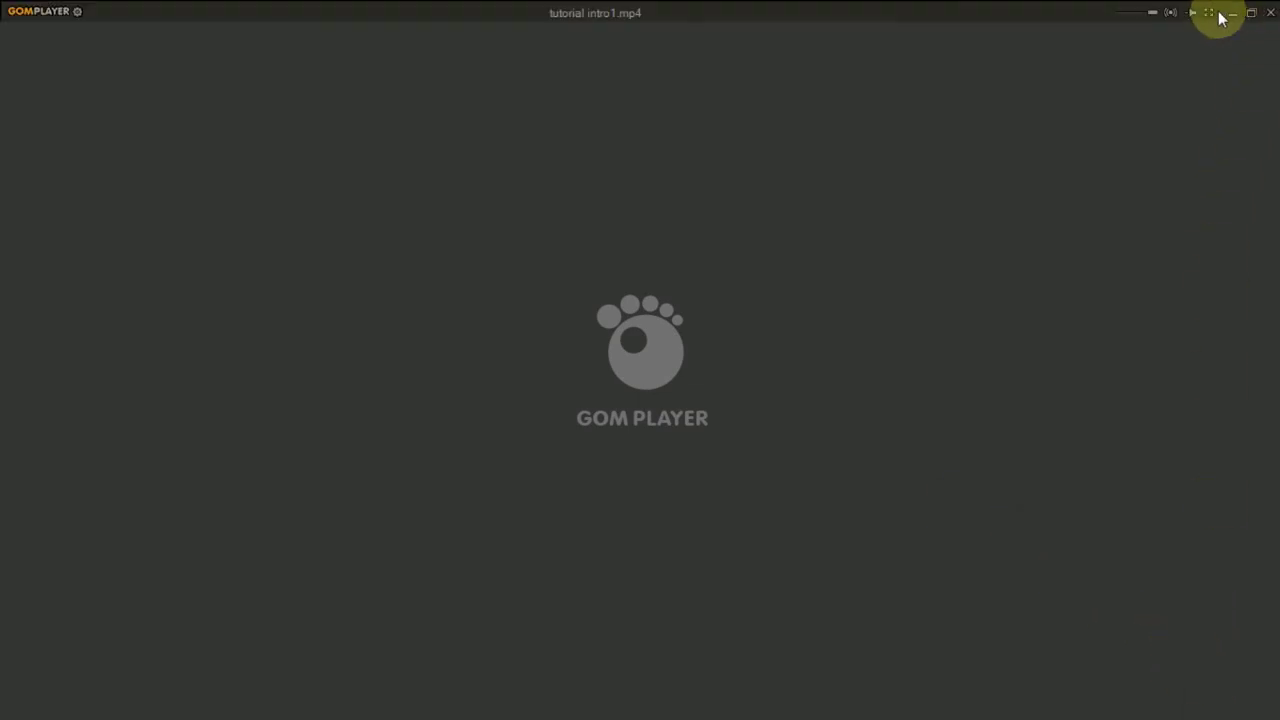
left_click(1271, 12)
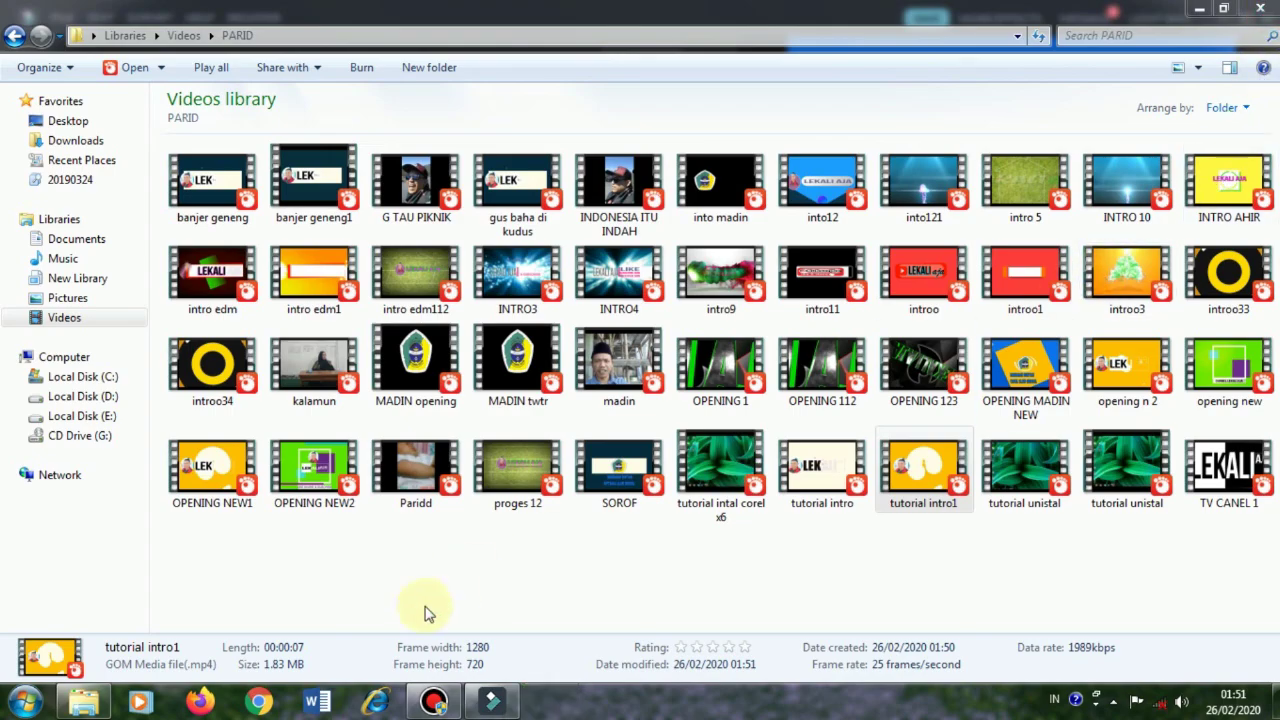
left_click(1260, 8)
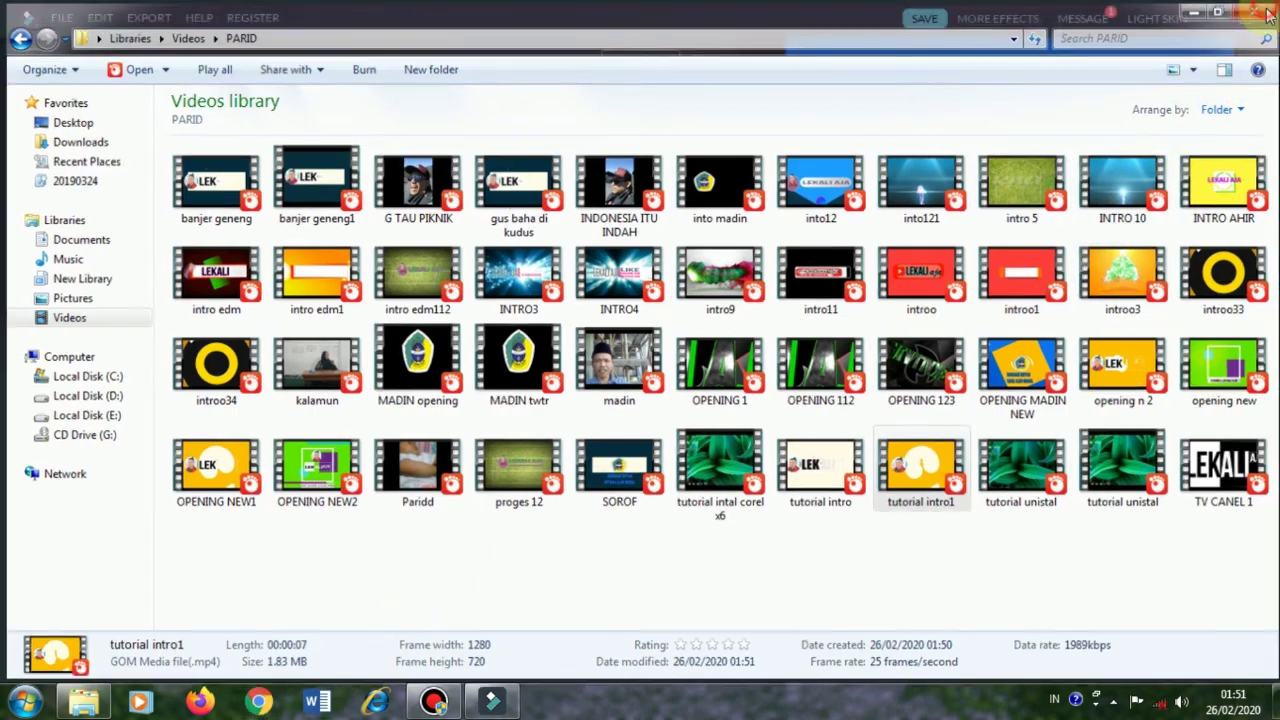